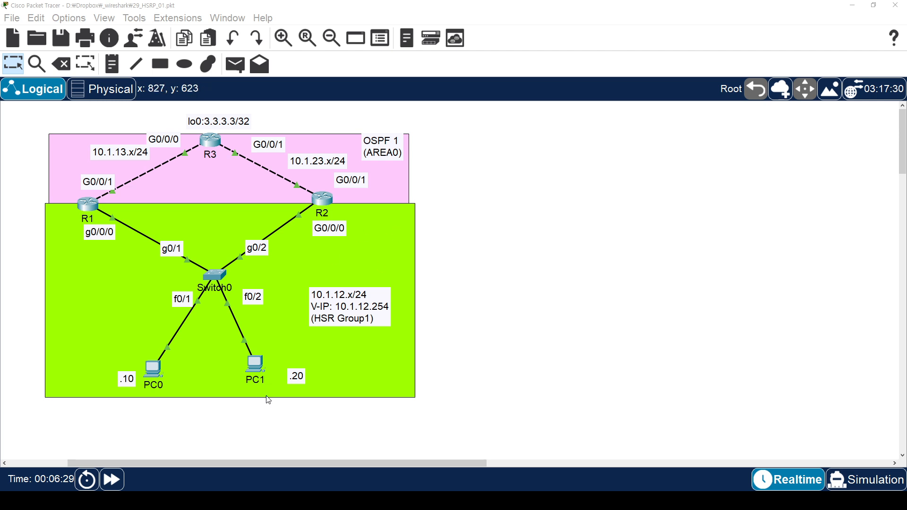
Place two PCs side by side in the empty workspace beside the existing HSRP topology, spaced well apart.
{"action": "left_click_drag", "start_coordinate": [217, 463], "coordinate": [237, 464]}
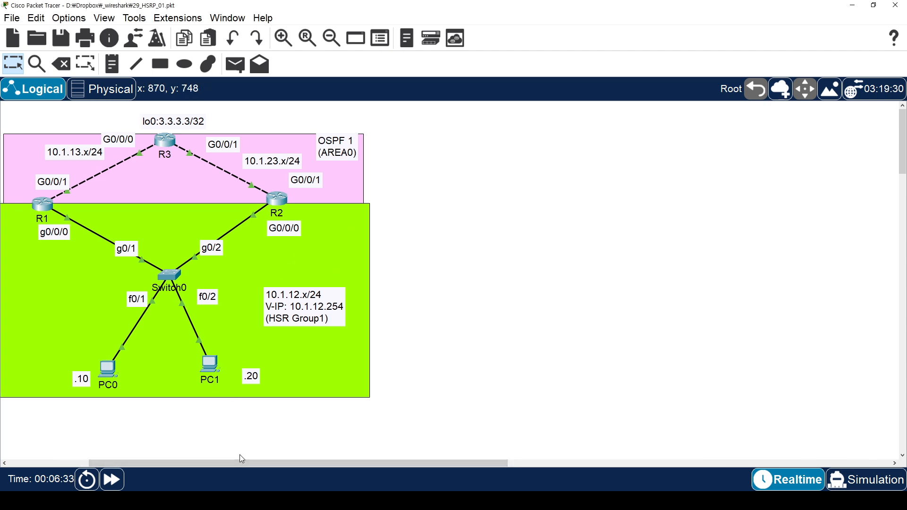
{"action": "key", "text": "alt+s"}
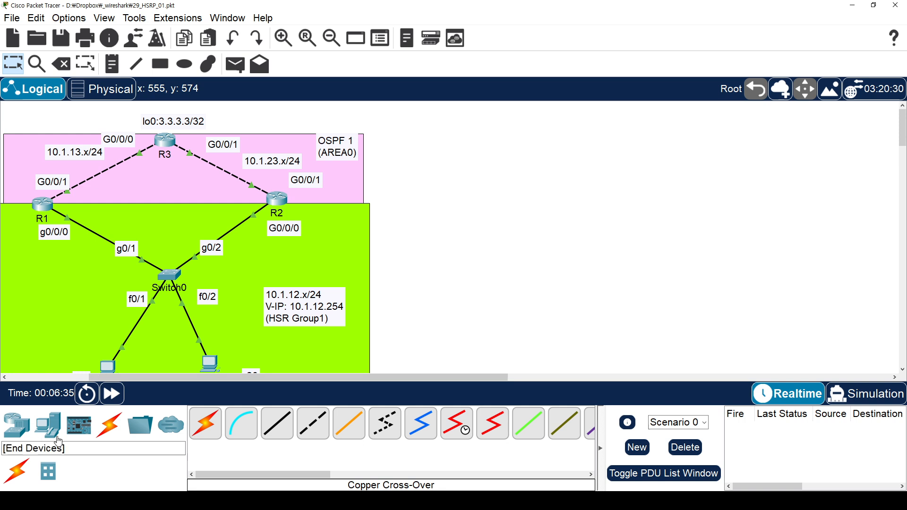
{"action": "scroll", "coordinate": [453, 202], "scroll_direction": "down", "scroll_amount": 1}
{"action": "scroll", "coordinate": [453, 202], "scroll_direction": "up", "scroll_amount": 1}
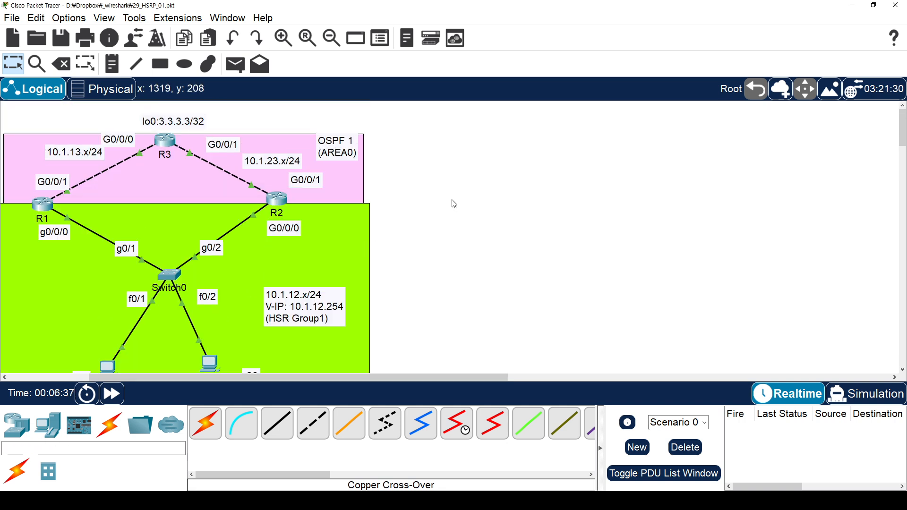
{"action": "scroll", "coordinate": [462, 203], "scroll_direction": "down", "scroll_amount": 1}
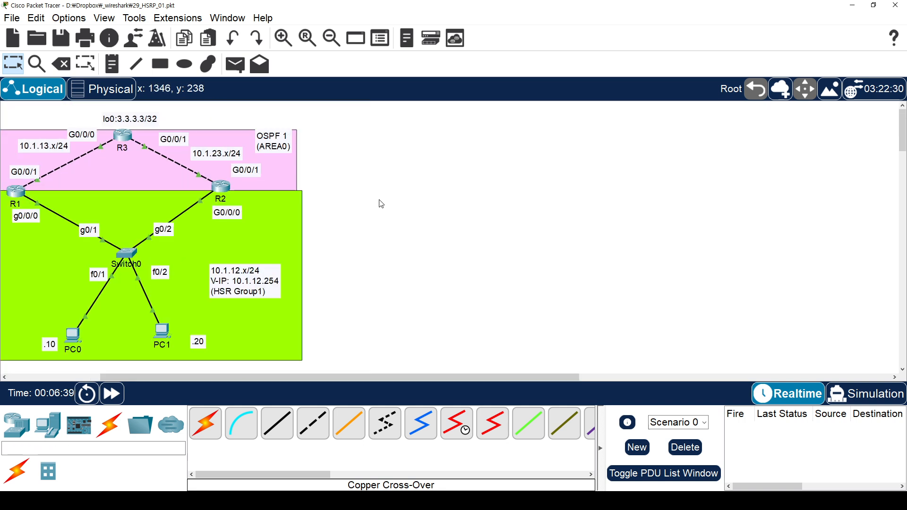
{"action": "left_click_drag", "start_coordinate": [193, 376], "coordinate": [172, 381]}
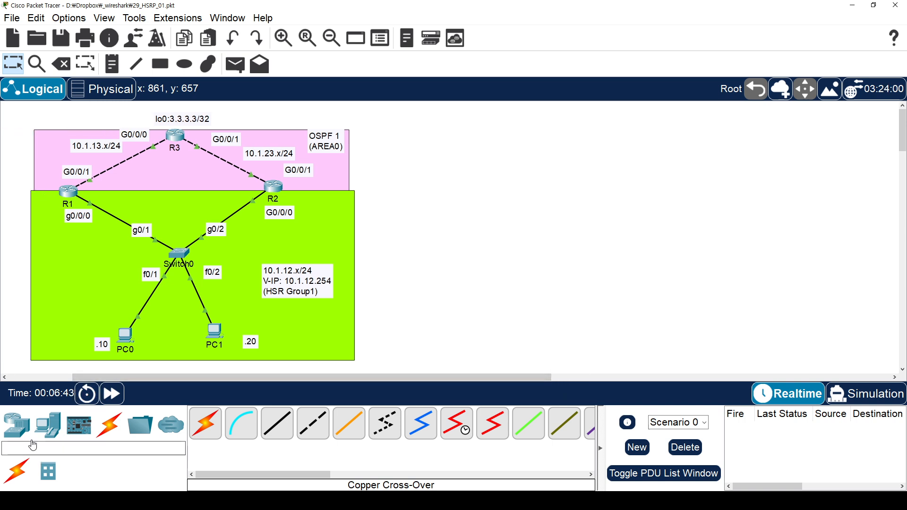
{"action": "left_click", "coordinate": [47, 424]}
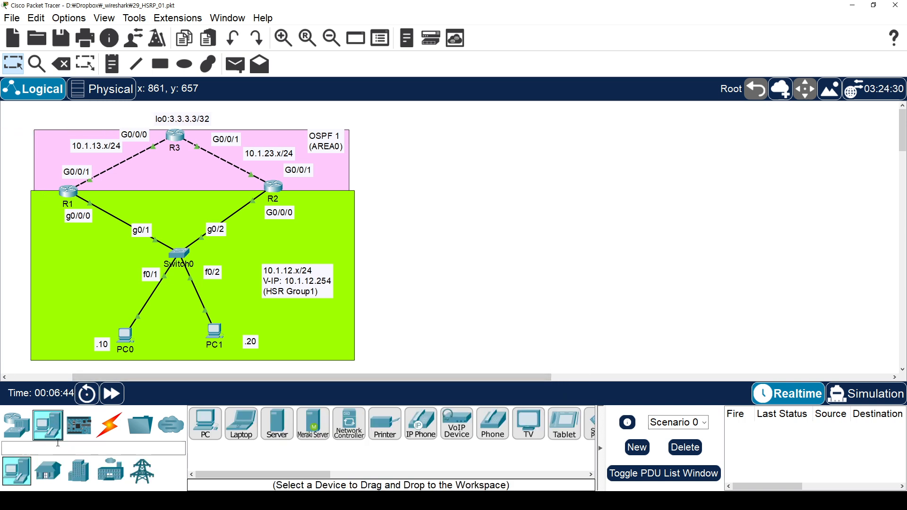
{"action": "left_click", "coordinate": [194, 433]}
{"action": "left_click", "coordinate": [482, 335]}
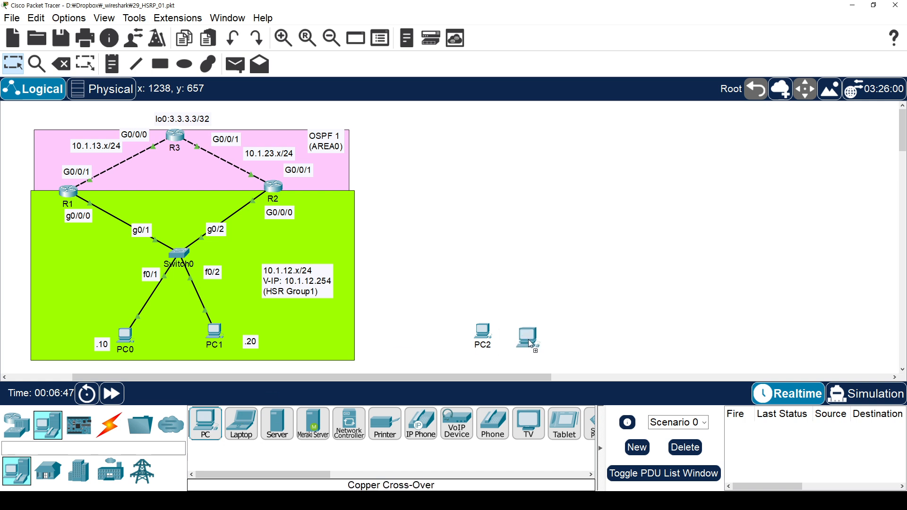
{"action": "left_click", "coordinate": [585, 342]}
{"action": "key", "text": "Escape"}
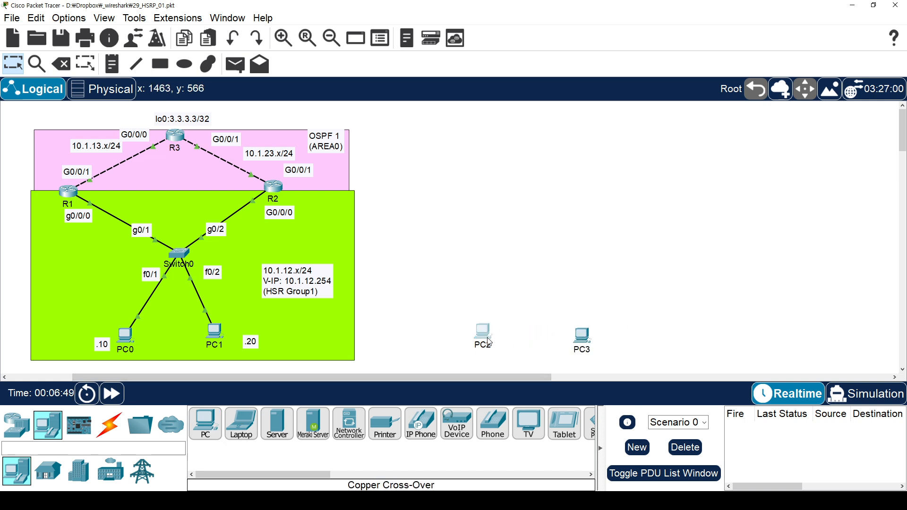
{"action": "left_click_drag", "start_coordinate": [489, 341], "coordinate": [504, 350]}
{"action": "left_click_drag", "start_coordinate": [579, 341], "coordinate": [605, 342]}
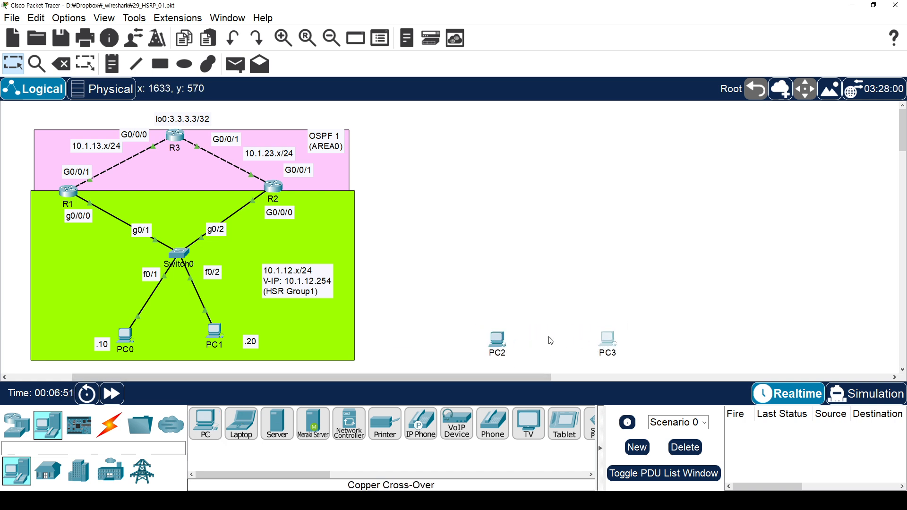
Try to rename the left of the two new PCs to PC0.
{"action": "left_click", "coordinate": [498, 352]}
{"action": "key", "text": "Right"}
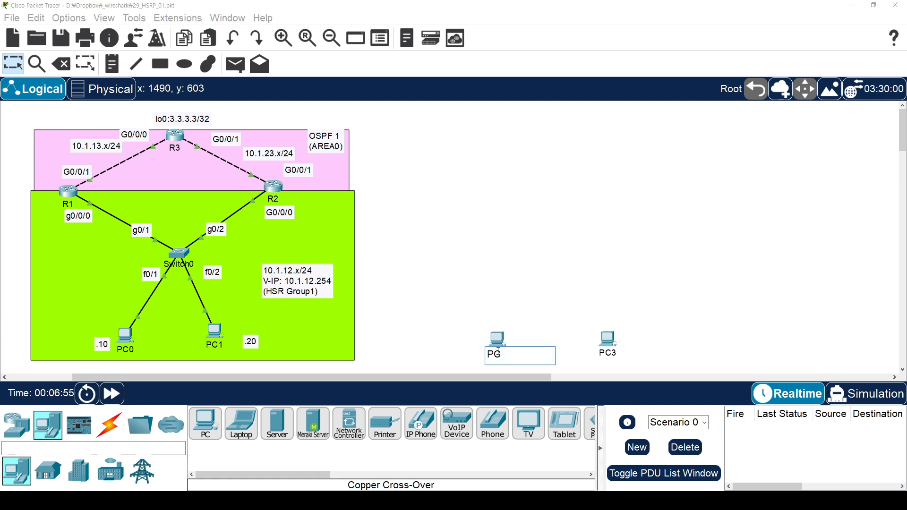
{"action": "type", "text": "0"}
{"action": "key", "text": "Return"}
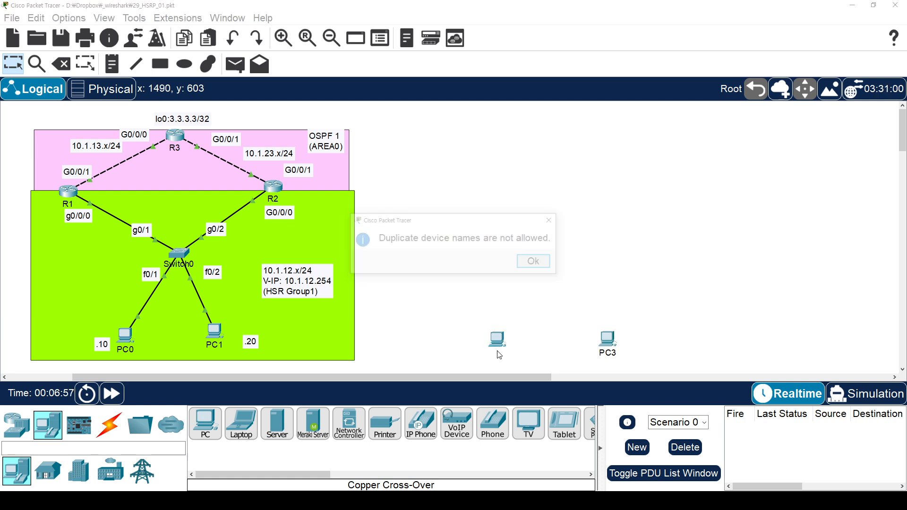
{"action": "key", "text": "Return"}
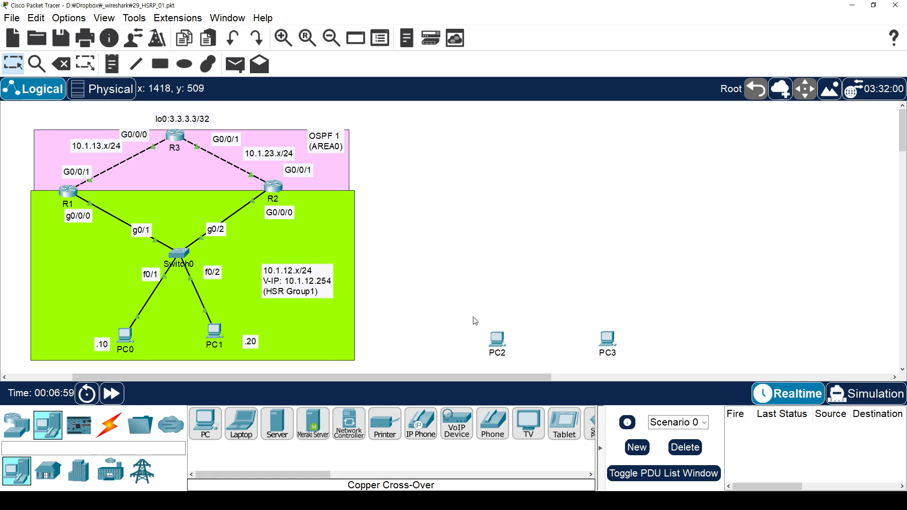
Rename the left new PC to PC10 and the right new PC to pc20.
{"action": "left_click", "coordinate": [503, 354]}
{"action": "type", "text": "PC10"}
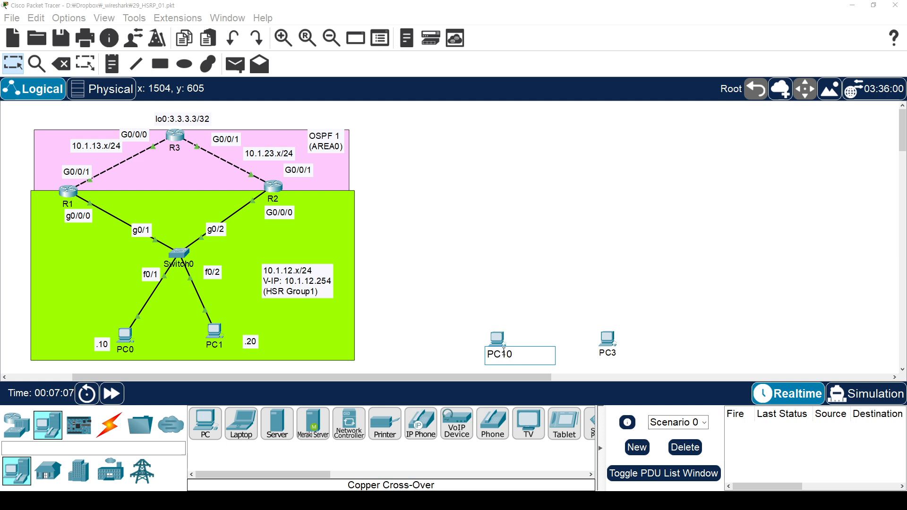
{"action": "key", "text": "Return"}
{"action": "left_click", "coordinate": [612, 354]}
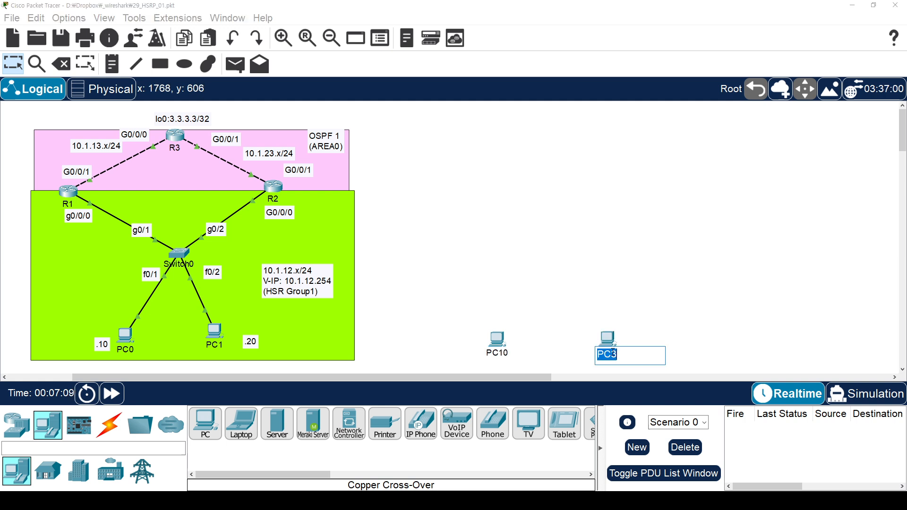
{"action": "type", "text": "pc20"}
{"action": "key", "text": "Return"}
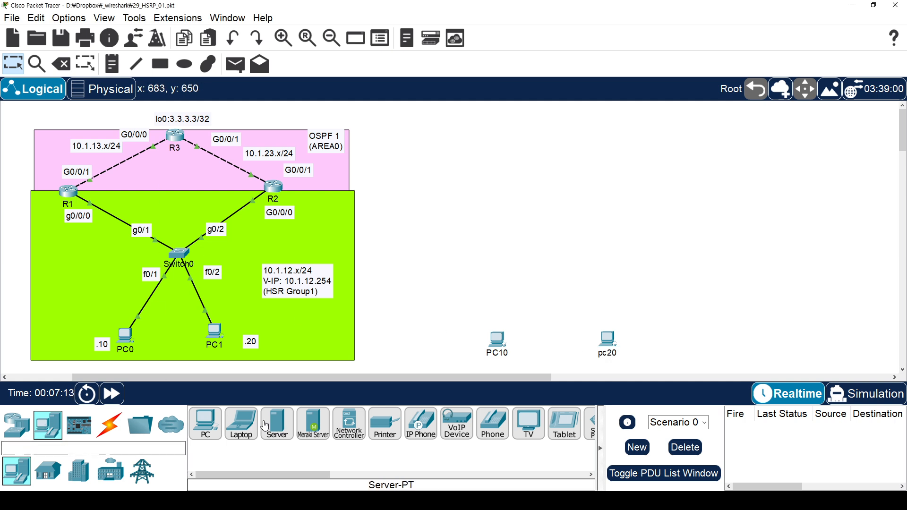
Place a 2960 switch above the two new PCs, centred between them.
{"action": "left_click", "coordinate": [17, 425]}
{"action": "left_click", "coordinate": [48, 471]}
{"action": "left_click", "coordinate": [205, 424]}
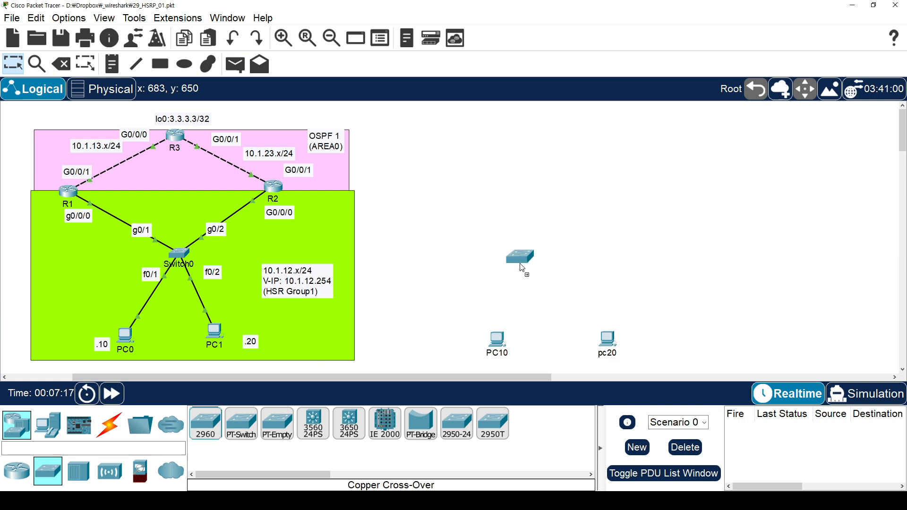
{"action": "left_click", "coordinate": [548, 283]}
{"action": "left_click_drag", "start_coordinate": [554, 289], "coordinate": [560, 276]}
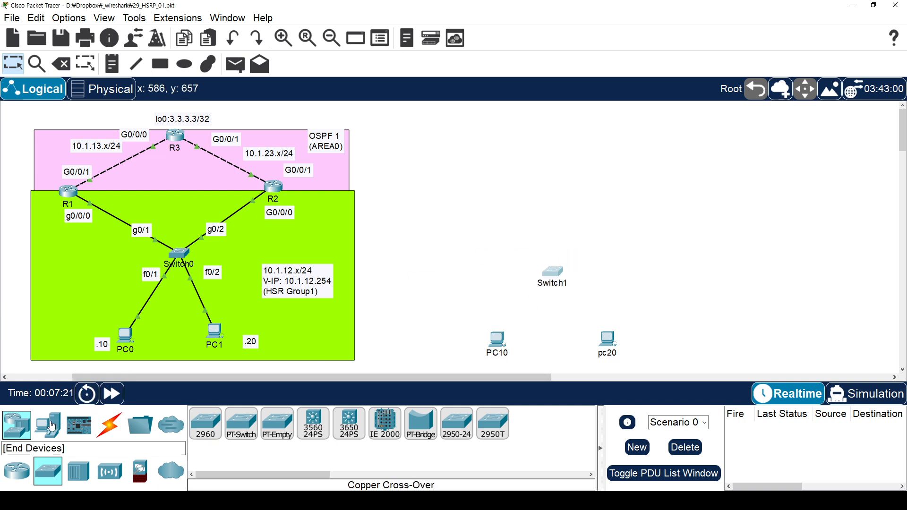
Place two 4331 routers above the new switch, one on each side of it.
{"action": "left_click", "coordinate": [16, 471]}
{"action": "left_click", "coordinate": [205, 433]}
{"action": "left_click", "coordinate": [483, 203]}
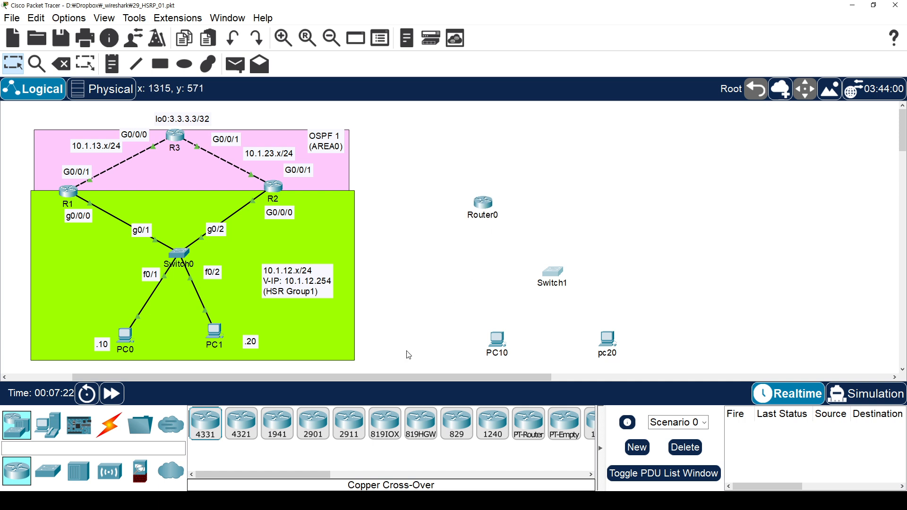
{"action": "left_click", "coordinate": [610, 208]}
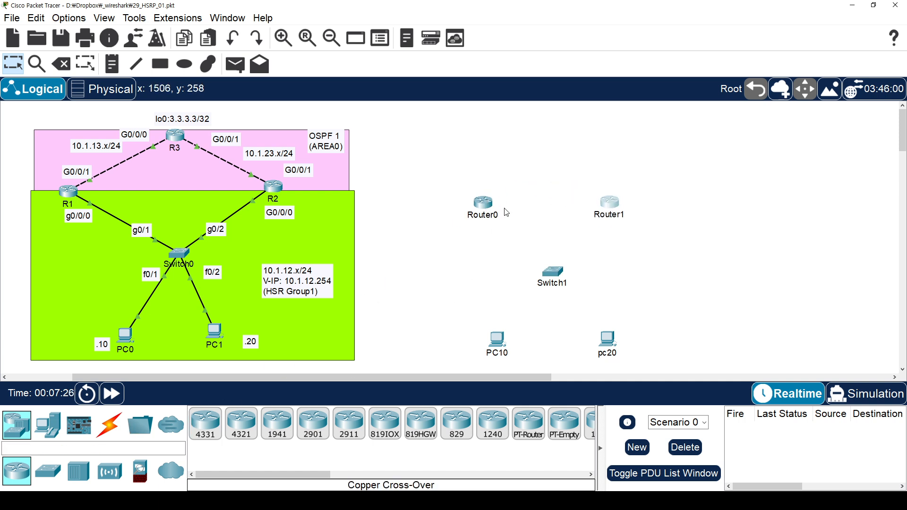
Rename the left new router to R11 and the right new router to R12.
{"action": "left_click", "coordinate": [489, 218]}
{"action": "double_click", "coordinate": [489, 213]}
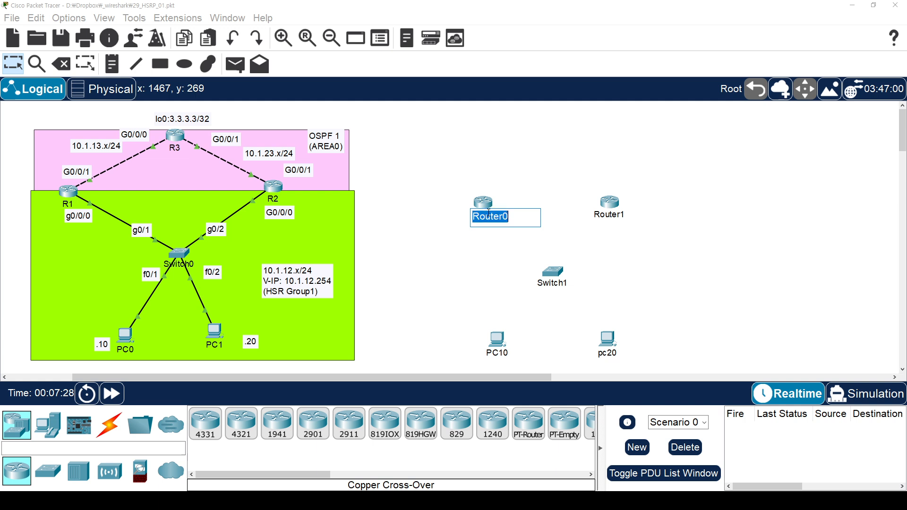
{"action": "type", "text": "R11"}
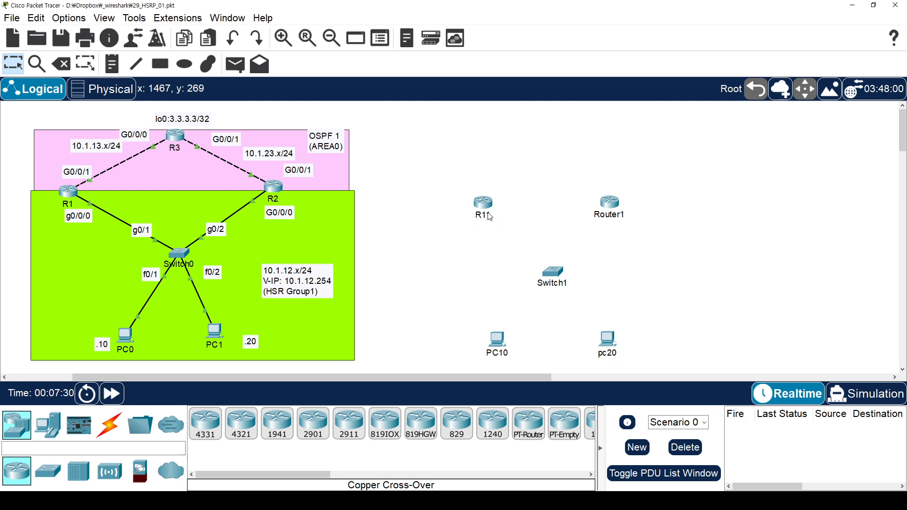
{"action": "key", "text": "Return"}
{"action": "left_click", "coordinate": [617, 215]}
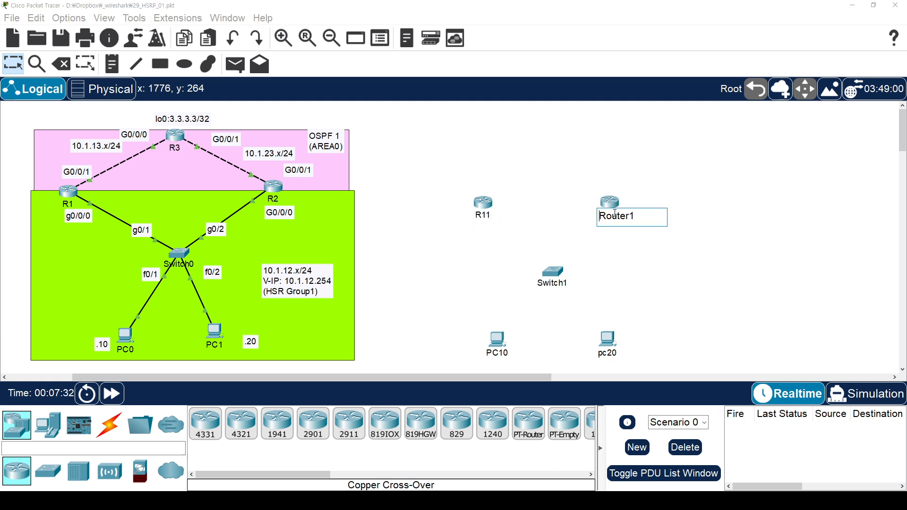
{"action": "double_click", "coordinate": [614, 215]}
{"action": "type", "text": "r1`"}
{"action": "key", "text": "Return"}
Rename the new switch to SW1 and move routers R11 and R12 slightly down.
{"action": "left_click", "coordinate": [557, 283]}
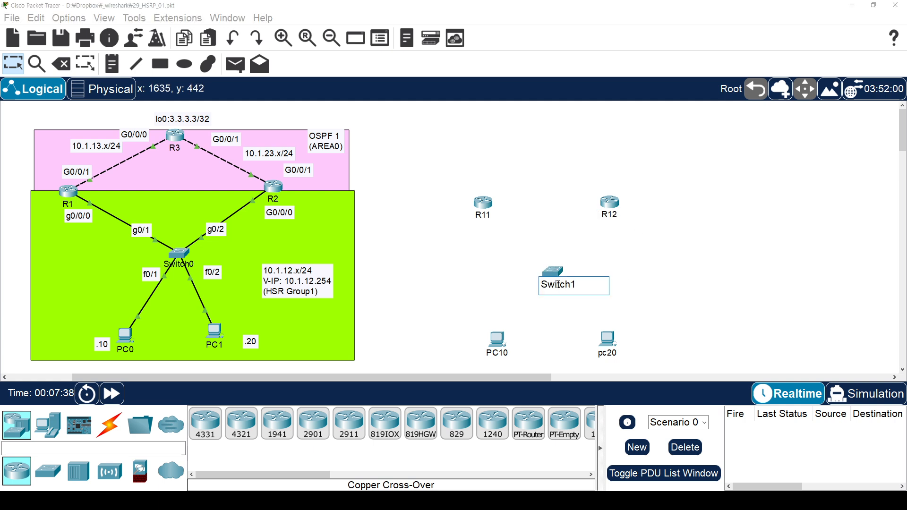
{"action": "double_click", "coordinate": [558, 284]}
{"action": "type", "text": "SW1"}
{"action": "key", "text": "Return"}
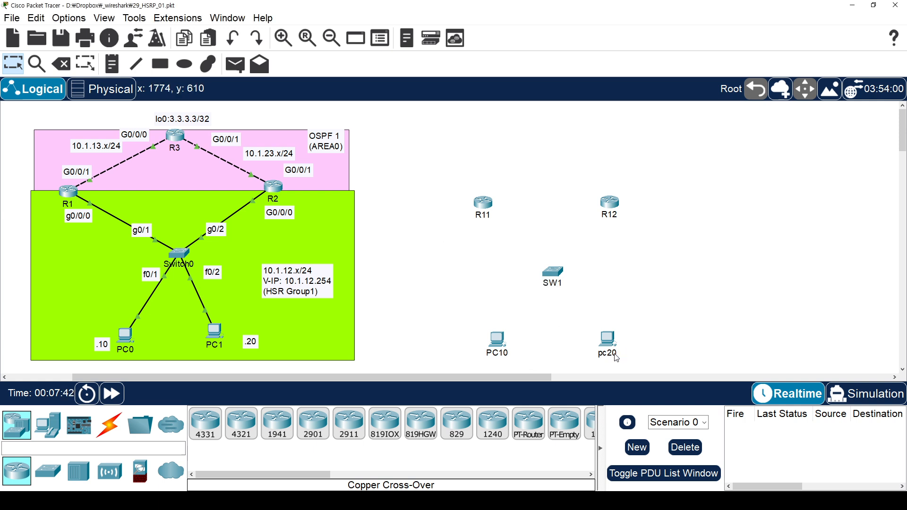
{"action": "left_click_drag", "start_coordinate": [480, 204], "coordinate": [479, 212]}
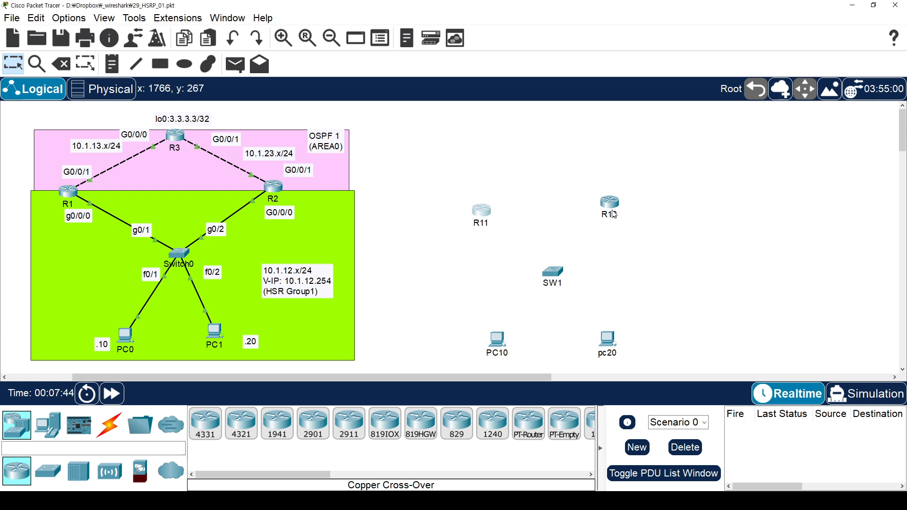
{"action": "left_click_drag", "start_coordinate": [613, 214], "coordinate": [613, 226]}
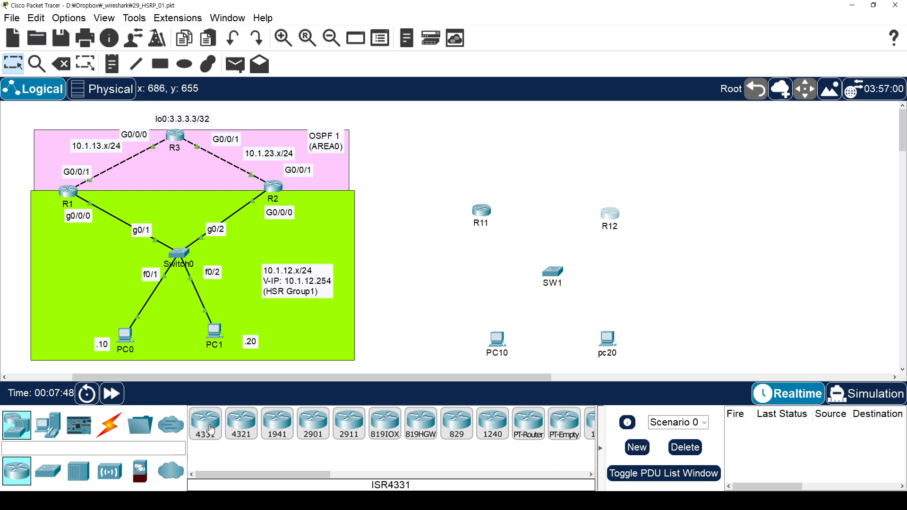
Add a third 4331 router named R13 above R11 and R12, and shift R12 up and farther right.
{"action": "left_click_drag", "start_coordinate": [211, 429], "coordinate": [542, 140]}
{"action": "left_click", "coordinate": [533, 156]}
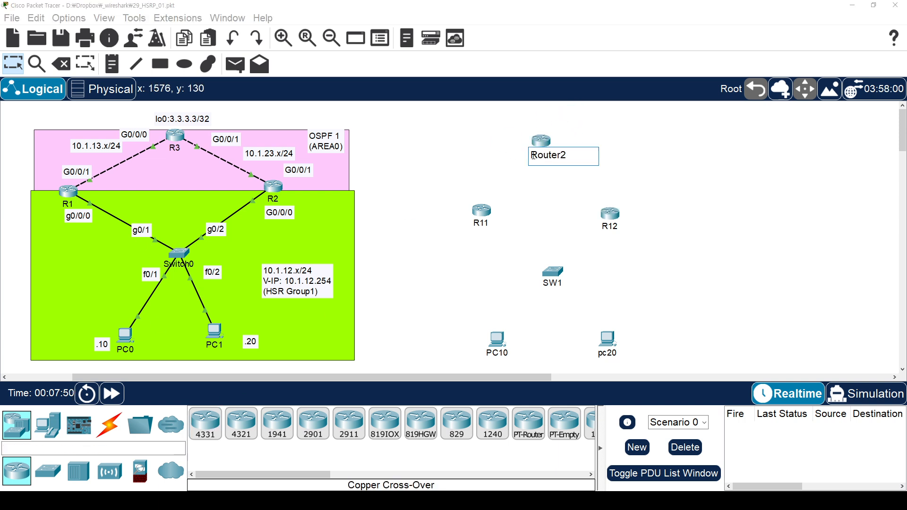
{"action": "double_click", "coordinate": [532, 156]}
{"action": "type", "text": "R13"}
{"action": "key", "text": "Return"}
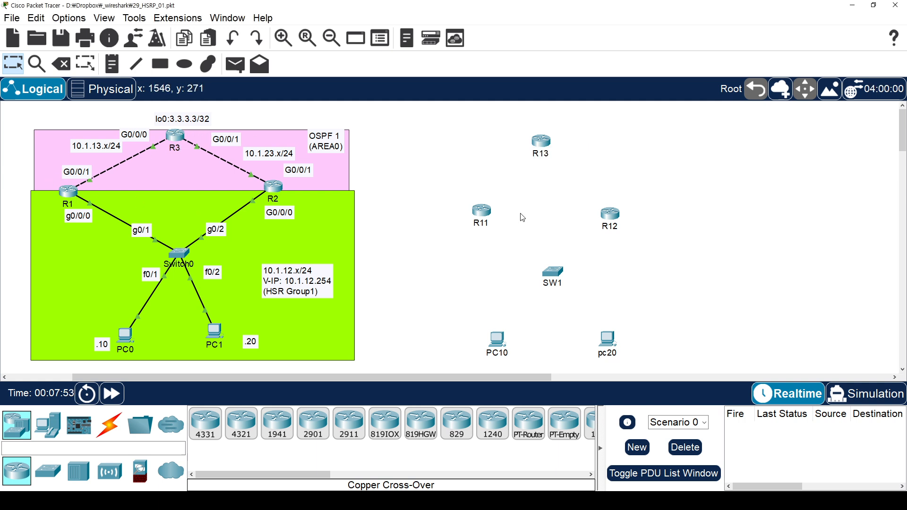
{"action": "left_click_drag", "start_coordinate": [614, 221], "coordinate": [614, 215]}
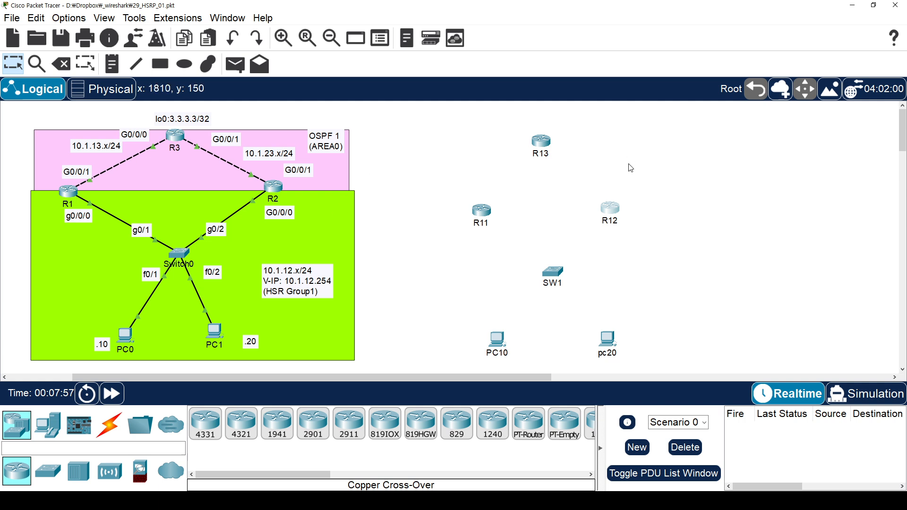
{"action": "left_click_drag", "start_coordinate": [606, 212], "coordinate": [626, 203]}
Connect SW1's FastEthernet0/2 port to PC10's FastEthernet0 port with a copper straight-through cable.
{"action": "left_click", "coordinate": [109, 424]}
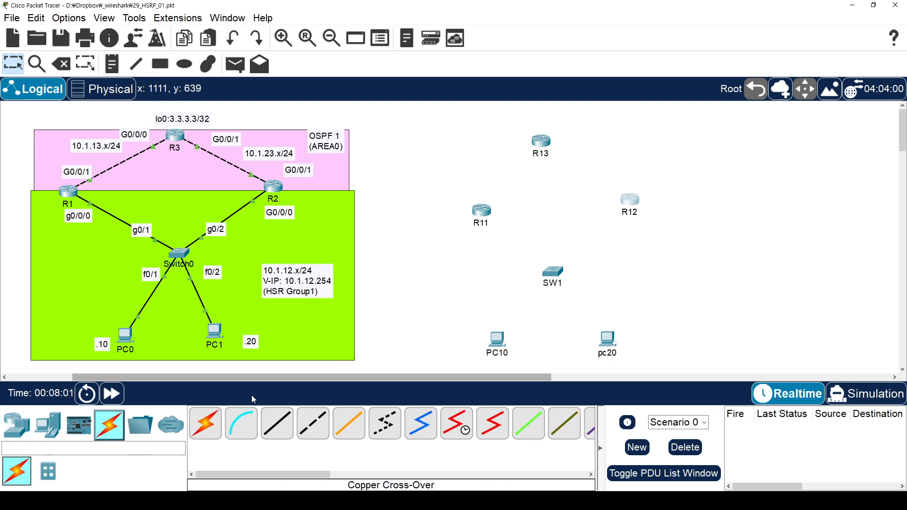
{"action": "left_click", "coordinate": [278, 423]}
{"action": "left_click", "coordinate": [551, 271]}
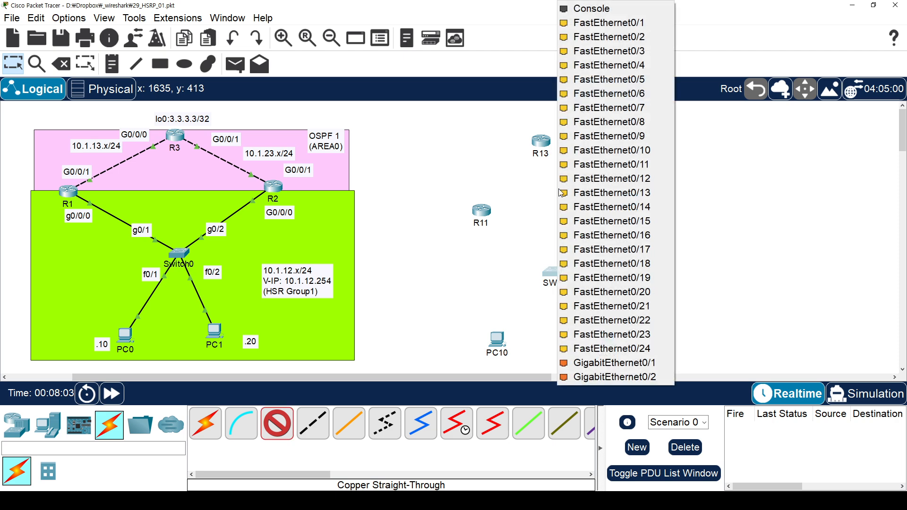
{"action": "left_click", "coordinate": [610, 37]}
{"action": "left_click", "coordinate": [496, 341]}
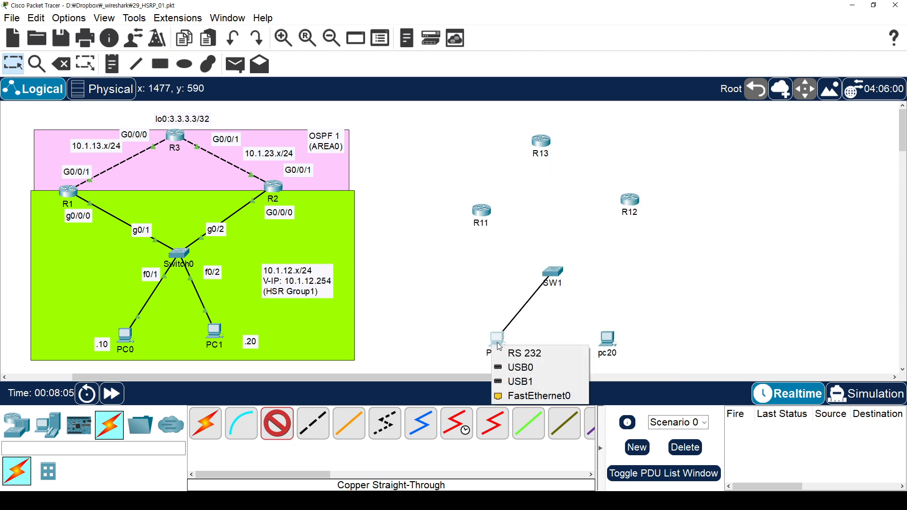
{"action": "left_click", "coordinate": [525, 395]}
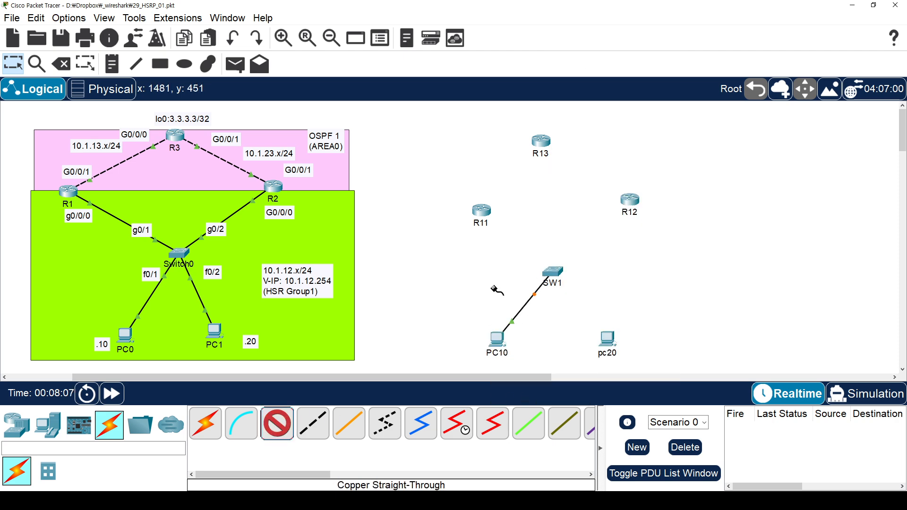
Connect SW1's first free FastEthernet port to pc20's FastEthernet0 port with a copper straight-through cable.
{"action": "left_click", "coordinate": [557, 271]}
{"action": "left_click", "coordinate": [611, 23]}
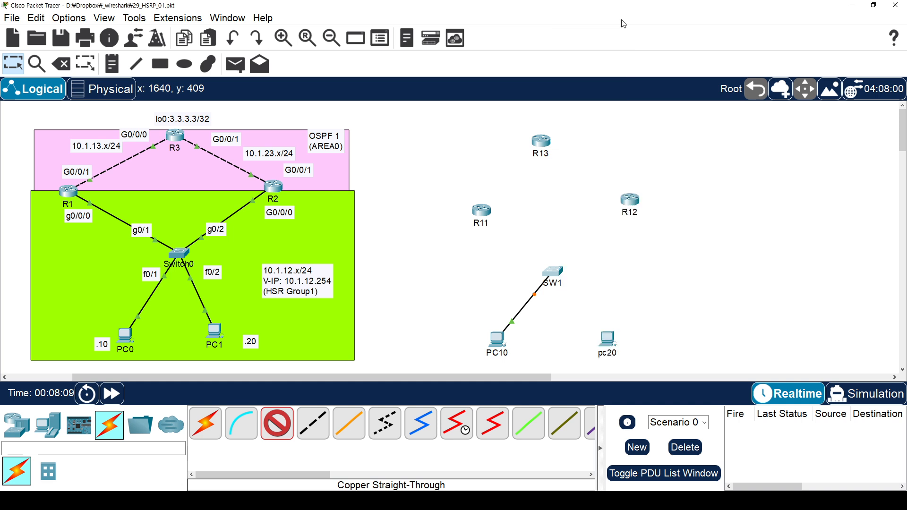
{"action": "left_click", "coordinate": [610, 343]}
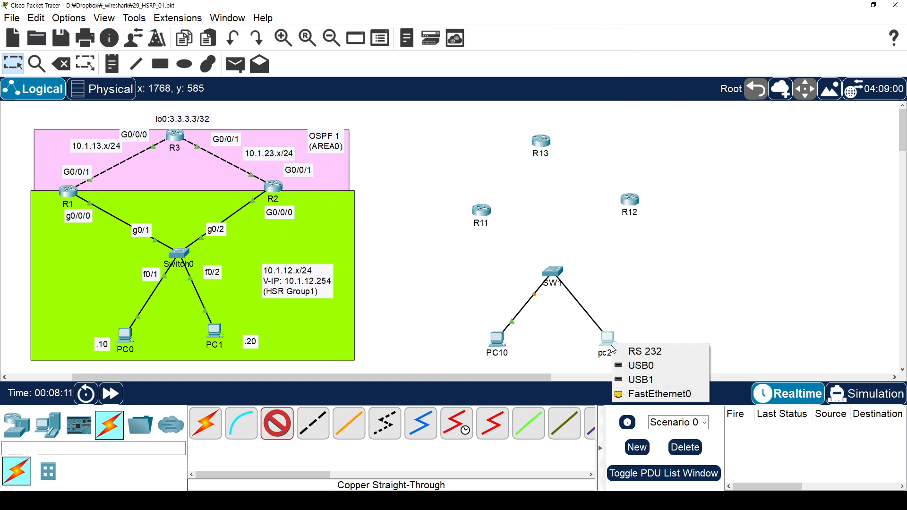
{"action": "left_click", "coordinate": [681, 394]}
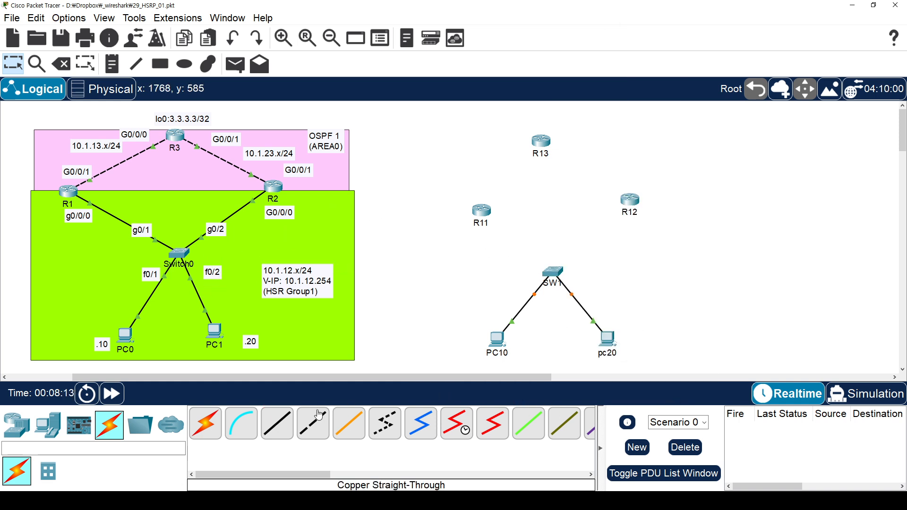
Connect R11's GigabitEthernet0/0/0 port to SW1's GigabitEthernet0/1 port with a copper straight-through cable.
{"action": "left_click", "coordinate": [277, 424]}
{"action": "left_click", "coordinate": [484, 214]}
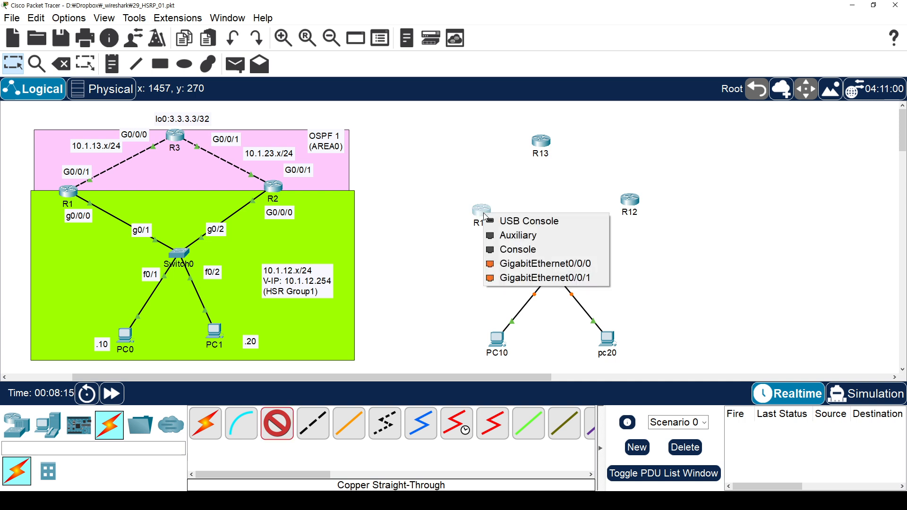
{"action": "left_click", "coordinate": [514, 263]}
{"action": "left_click", "coordinate": [551, 273]}
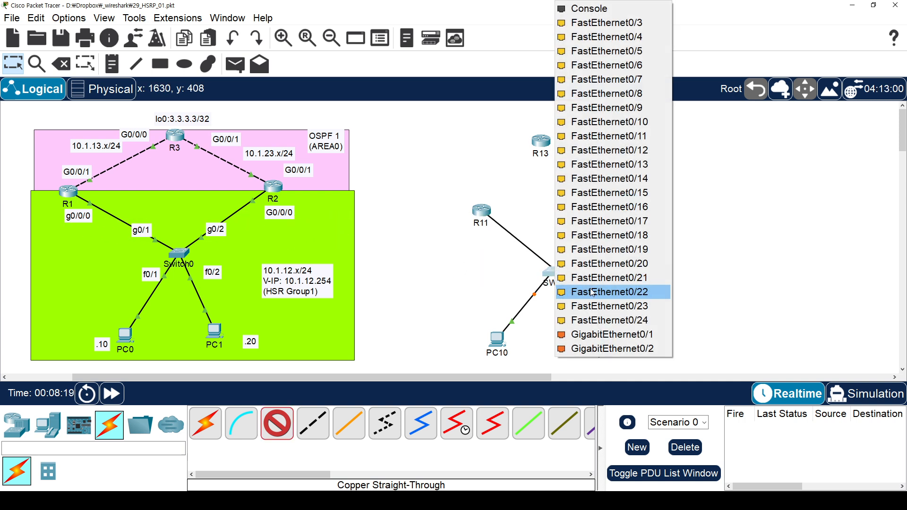
{"action": "left_click", "coordinate": [614, 333]}
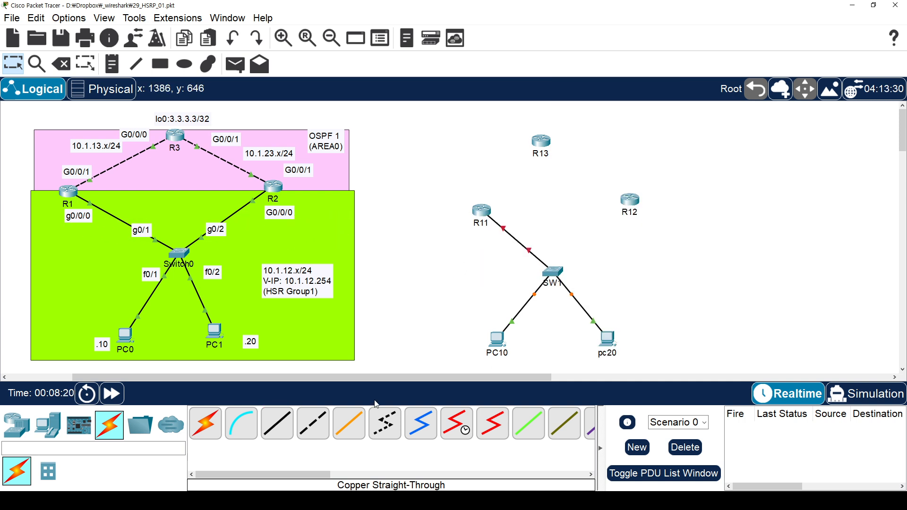
Connect SW1's GigabitEthernet0/2 port to a GigabitEthernet port on R12 with a copper straight-through cable.
{"action": "left_click", "coordinate": [277, 424]}
{"action": "left_click", "coordinate": [553, 274]}
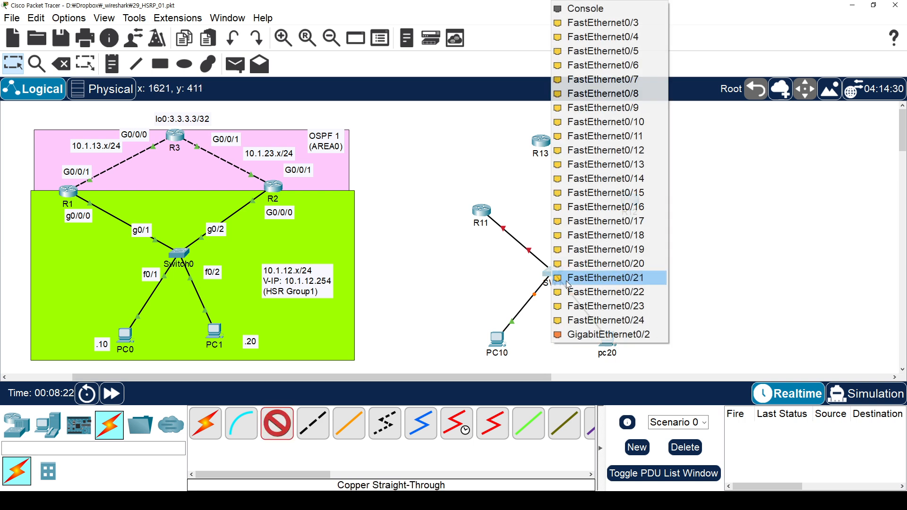
{"action": "left_click", "coordinate": [610, 333]}
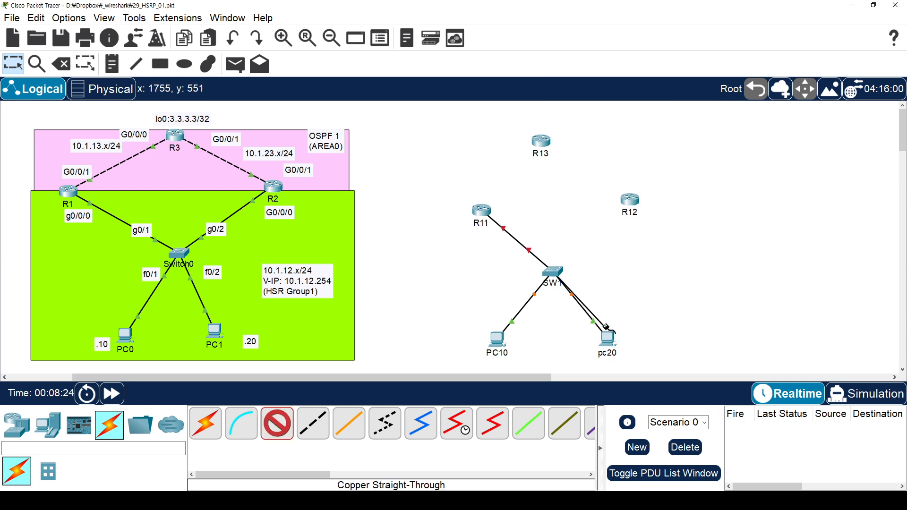
{"action": "left_click", "coordinate": [630, 201]}
{"action": "left_click", "coordinate": [675, 263]}
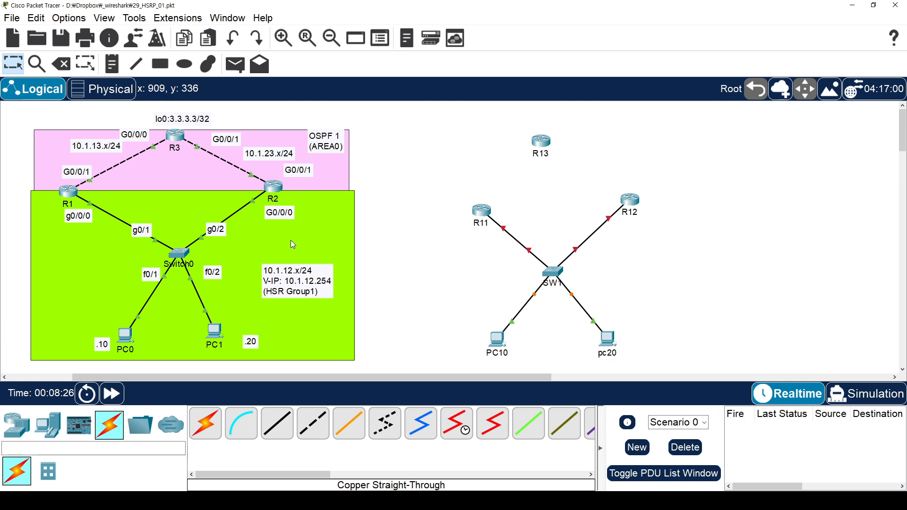
{"action": "left_click", "coordinate": [327, 423]}
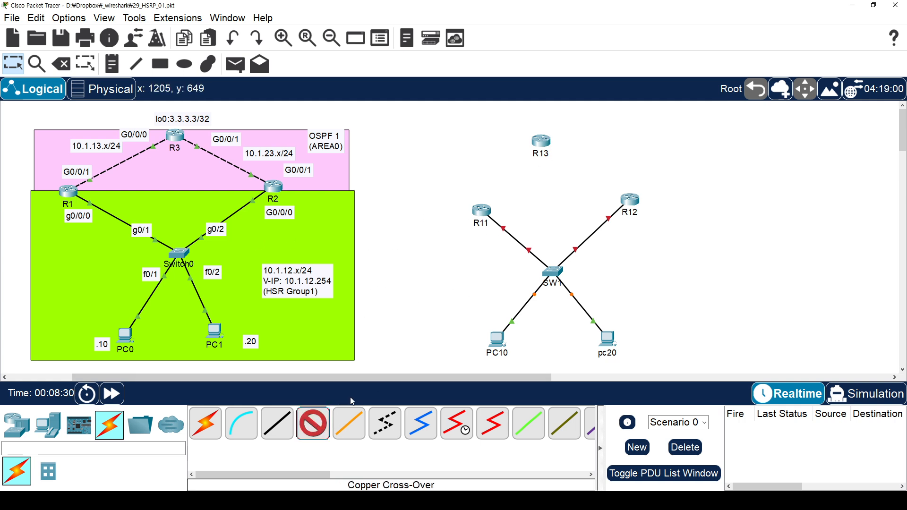
{"action": "left_click", "coordinate": [202, 427]}
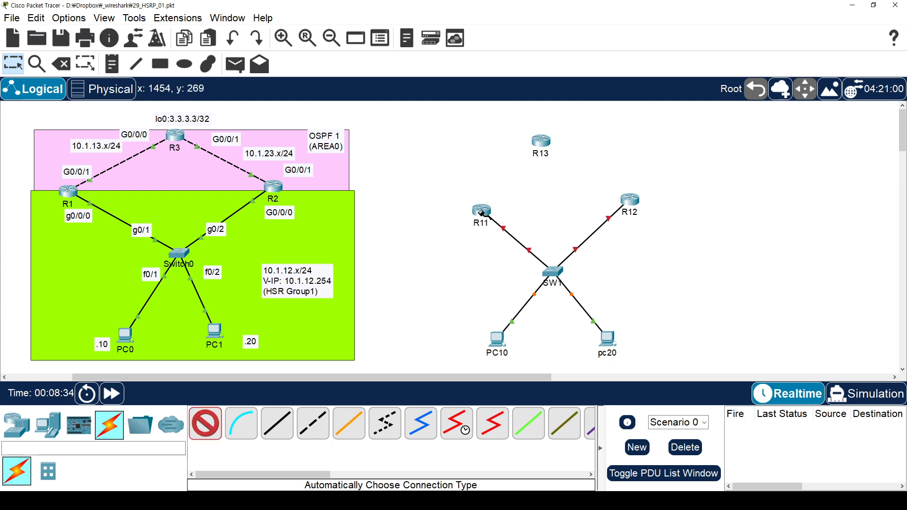
{"action": "left_click", "coordinate": [481, 211]}
{"action": "left_click", "coordinate": [543, 261]}
{"action": "key", "text": "Escape"}
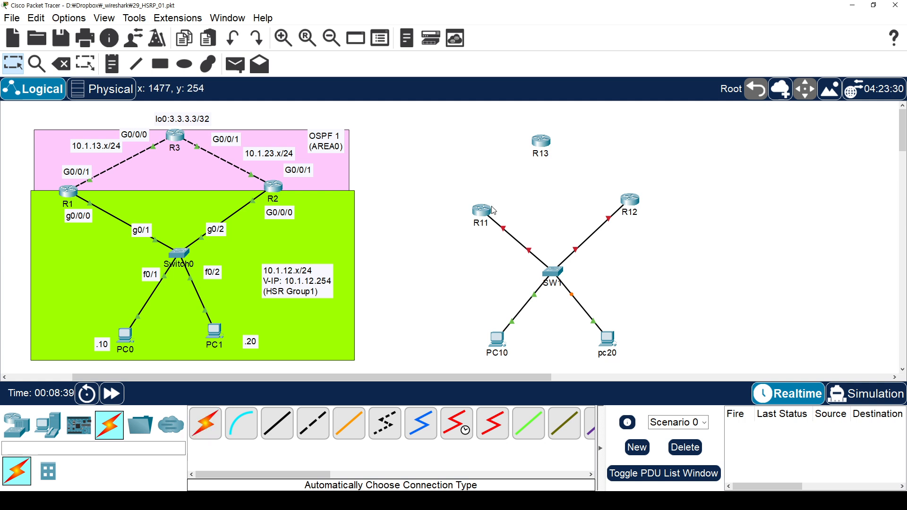
Connect R11's GigabitEthernet0/0/1 port to R13's GigabitEthernet0/0/0 port with a copper cross-over cable.
{"action": "left_click", "coordinate": [313, 424]}
{"action": "left_click", "coordinate": [482, 211]}
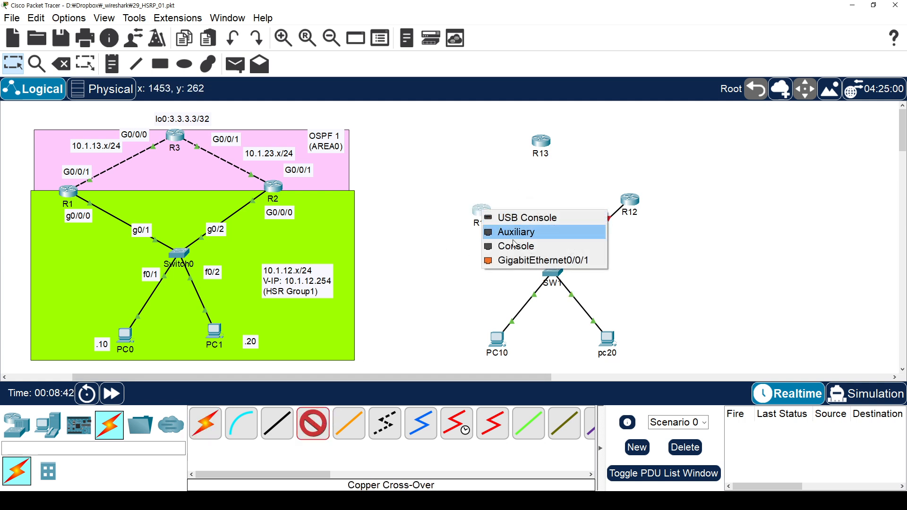
{"action": "left_click", "coordinate": [511, 260]}
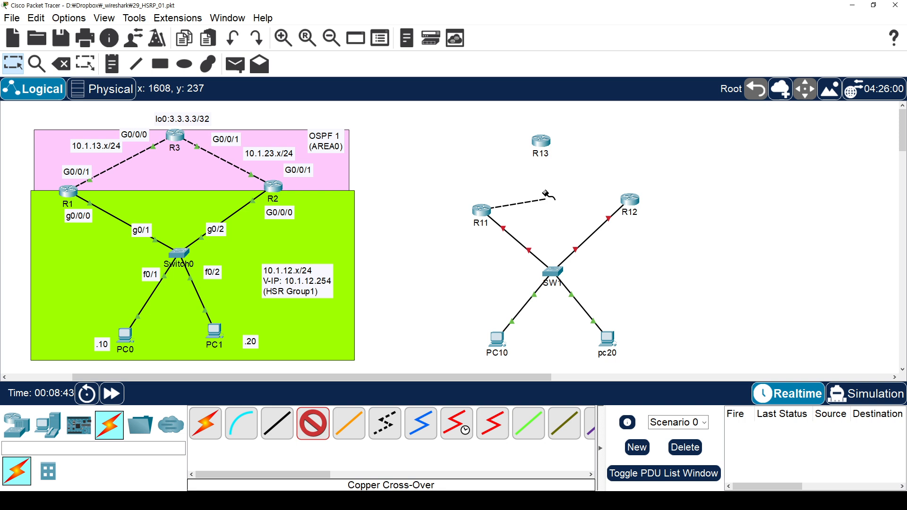
{"action": "left_click", "coordinate": [541, 147]}
{"action": "left_click", "coordinate": [585, 194]}
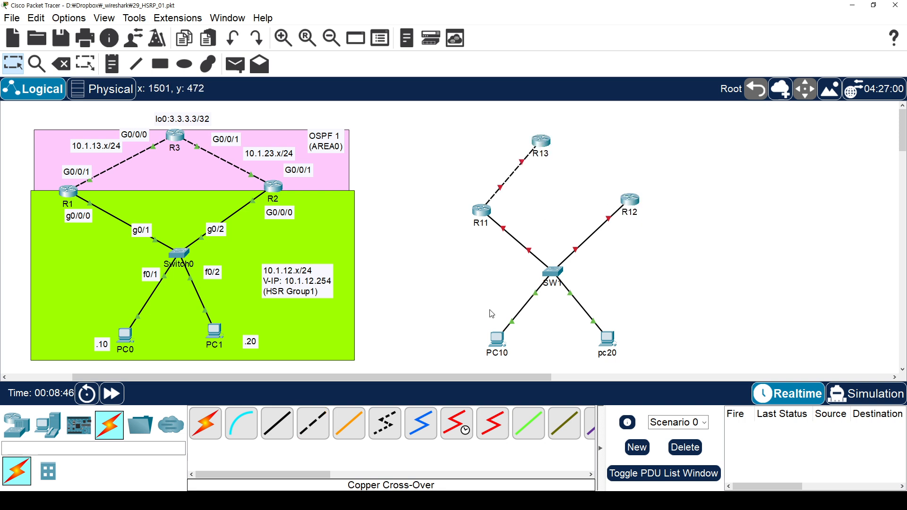
Connect R13's GigabitEthernet0/0/1 port to R12's free GigabitEthernet port with a copper cross-over cable, and shift R13 slightly up and right.
{"action": "left_click", "coordinate": [328, 415]}
{"action": "left_click", "coordinate": [541, 144]}
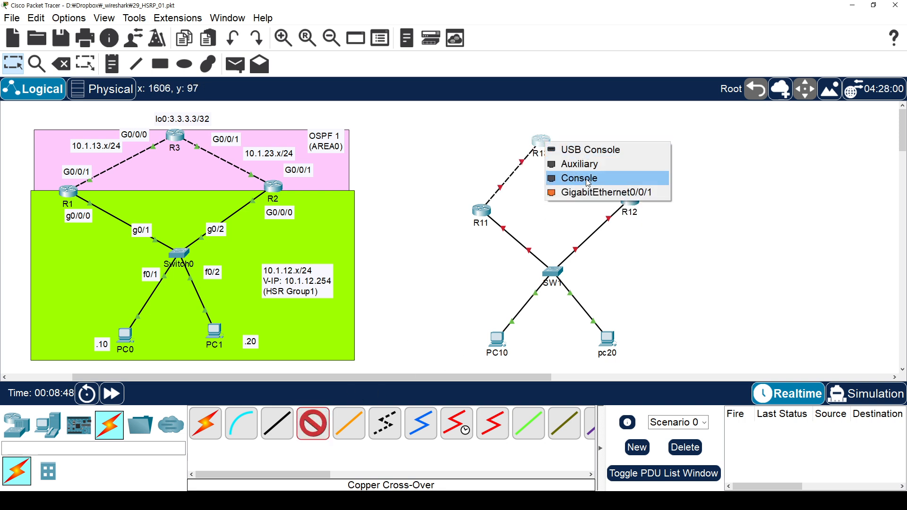
{"action": "left_click", "coordinate": [589, 192]}
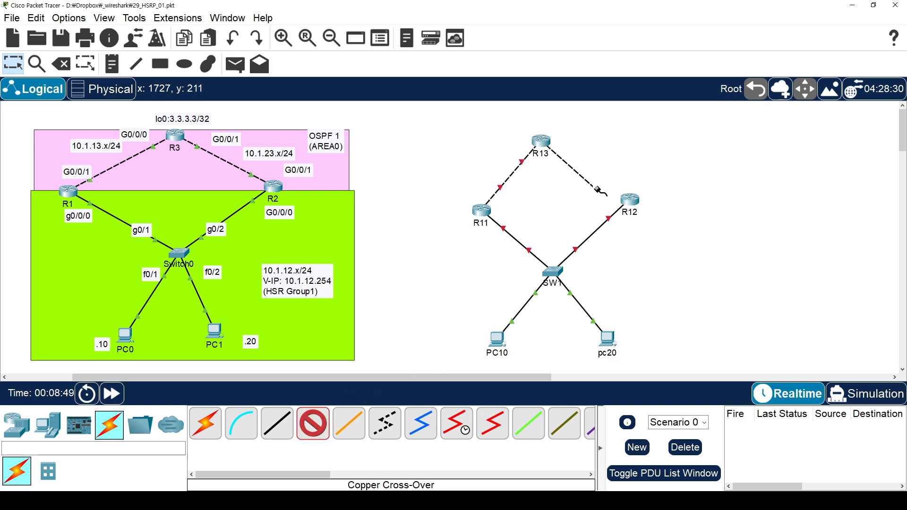
{"action": "left_click", "coordinate": [629, 199]}
{"action": "left_click", "coordinate": [653, 259]}
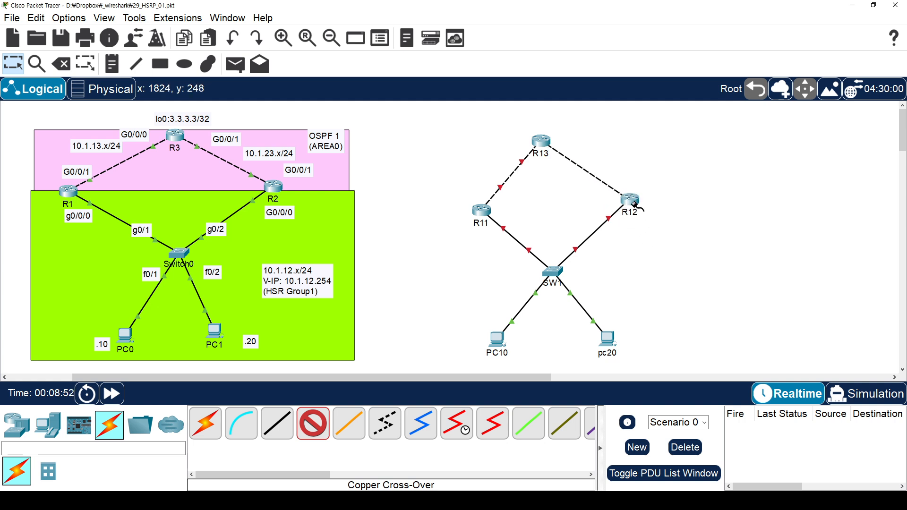
{"action": "left_click", "coordinate": [637, 207]}
{"action": "left_click", "coordinate": [661, 255]}
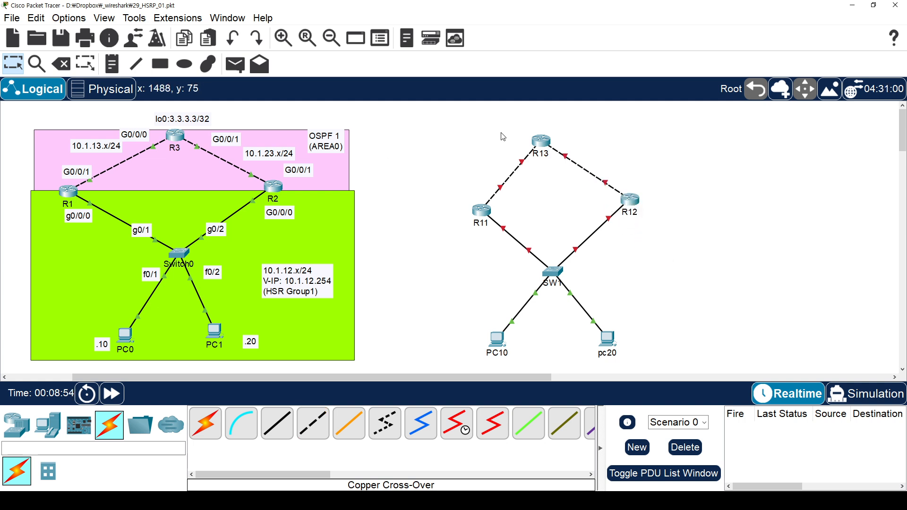
{"action": "left_click_drag", "start_coordinate": [549, 148], "coordinate": [555, 139]}
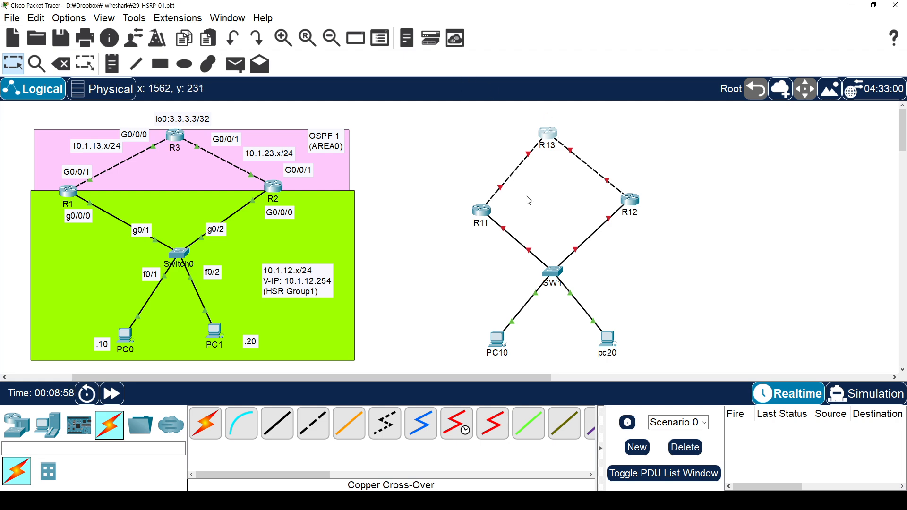
Open R11's command line, decline the initial configuration dialog and bring up the router prompt.
{"action": "left_click", "coordinate": [478, 211]}
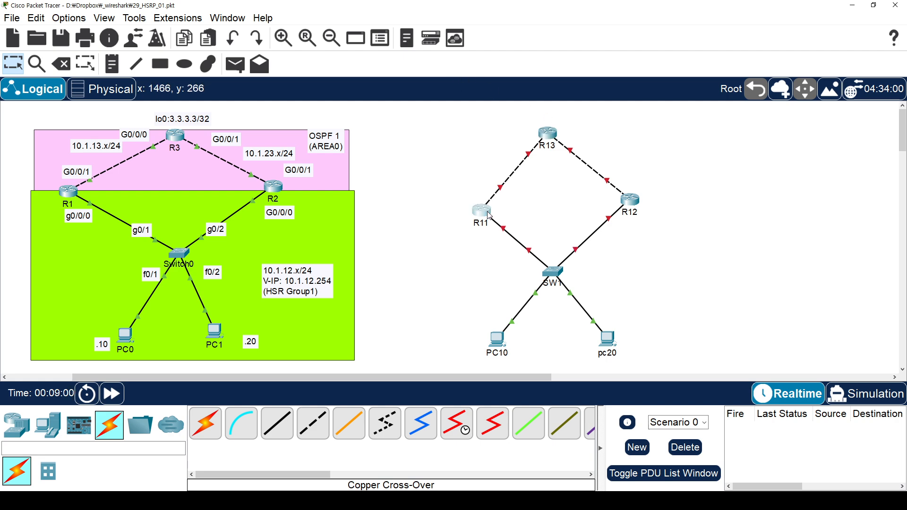
{"action": "left_click_drag", "start_coordinate": [507, 58], "coordinate": [576, 43]}
{"action": "type", "text": "n"}
{"action": "key", "text": "Return"}
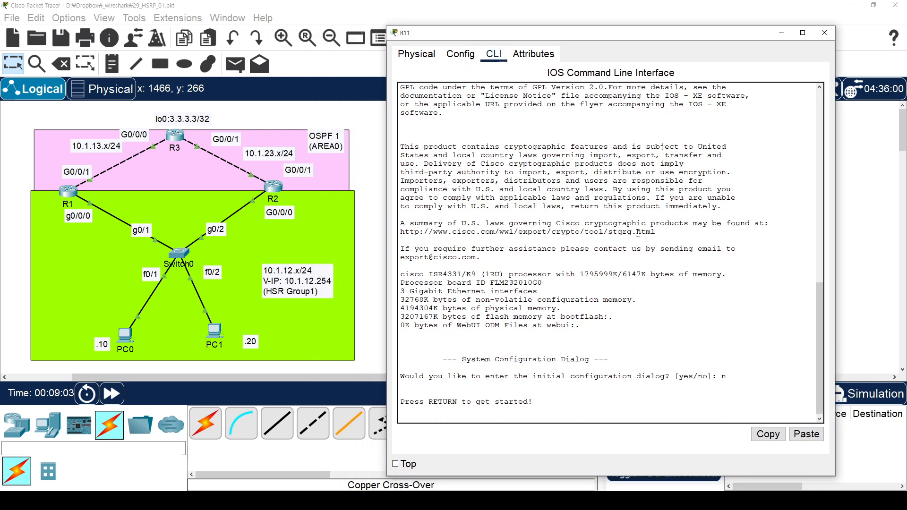
{"action": "key", "text": "Return"}
{"action": "key", "text": "Return"}
{"action": "key", "text": "Return"}
{"action": "key", "text": "Return"}
Enter privileged and global configuration mode on R11 and set its hostname to R1.
{"action": "type", "text": "en"}
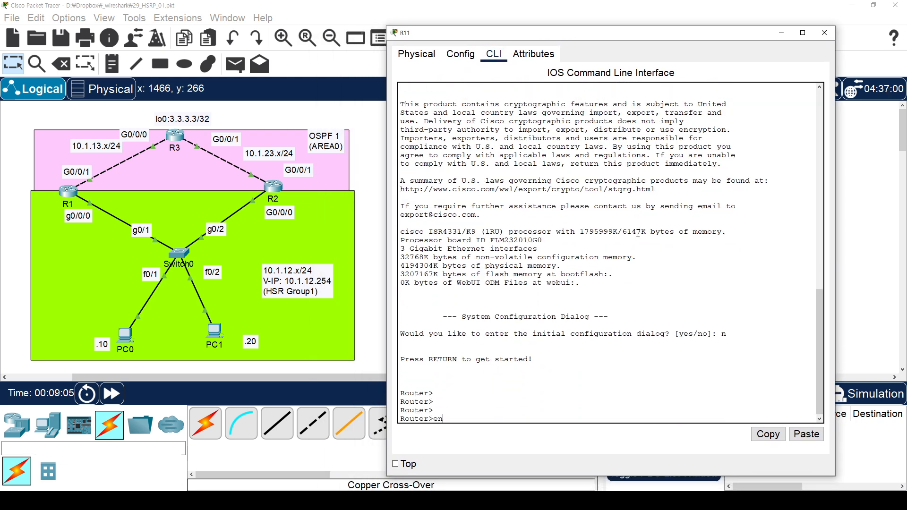
{"action": "key", "text": "Return"}
{"action": "type", "text": "conf t"}
{"action": "key", "text": "Return"}
{"action": "type", "text": "hostname "}
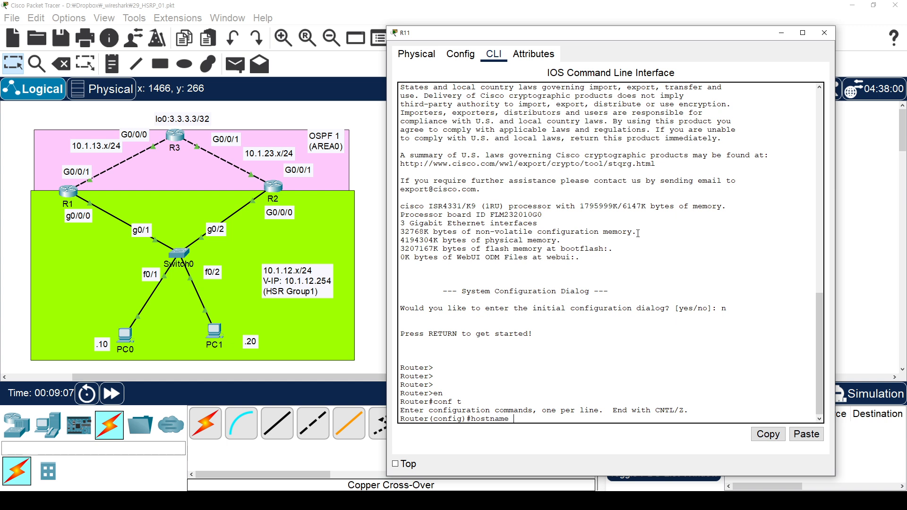
{"action": "type", "text": "R1"}
{"action": "key", "text": "Return"}
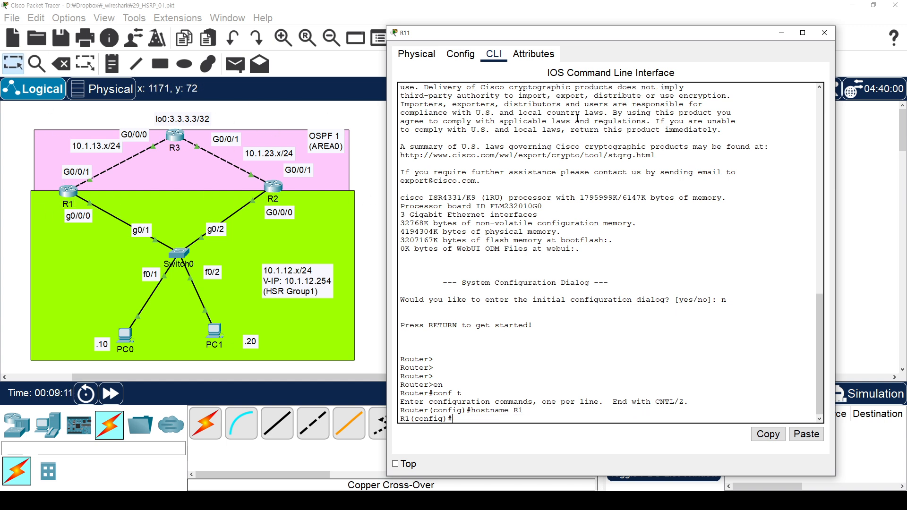
{"action": "left_click_drag", "start_coordinate": [509, 38], "coordinate": [528, 31]}
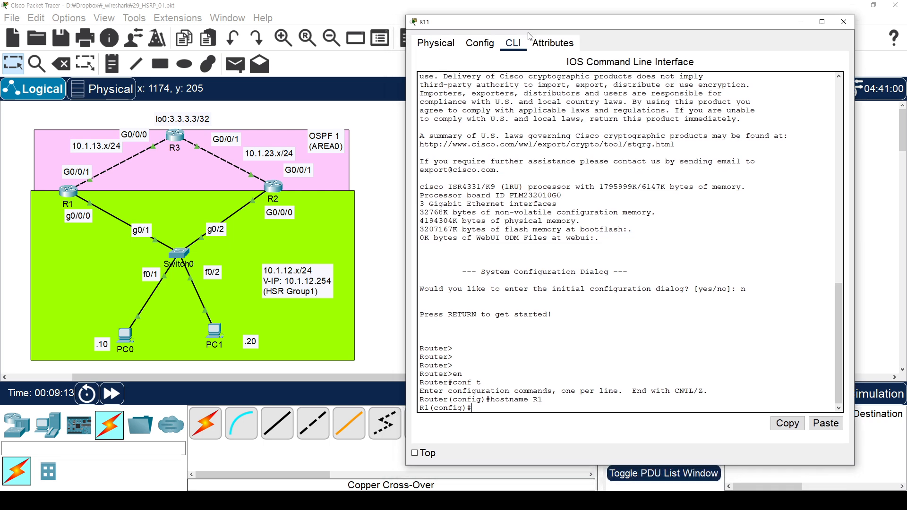
{"action": "type", "text": "]"}
{"action": "key", "text": "Return"}
{"action": "key", "text": "Return"}
{"action": "key", "text": "Return"}
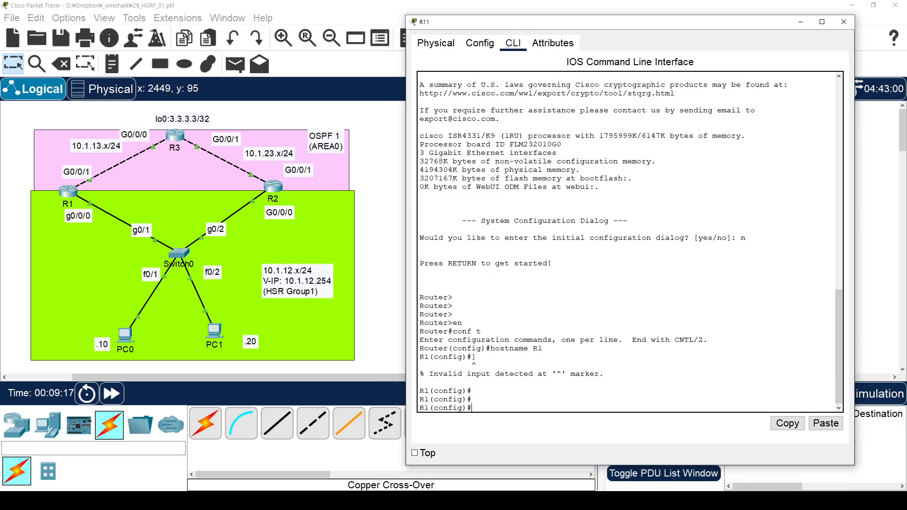
Create interface loopback 0 on R11 and enter its configuration mode.
{"action": "type", "text": "int l"}
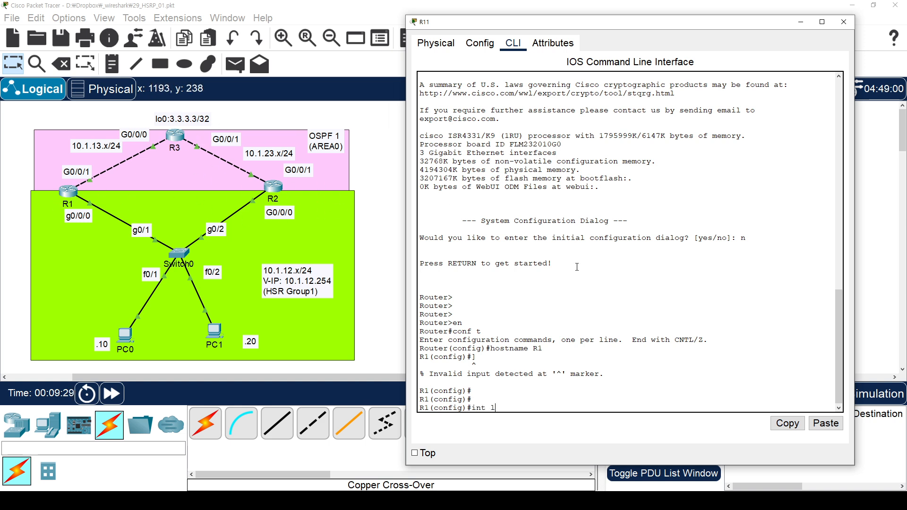
{"action": "key", "text": "Tab"}
{"action": "type", "text": "lo"}
{"action": "key", "text": "Tab"}
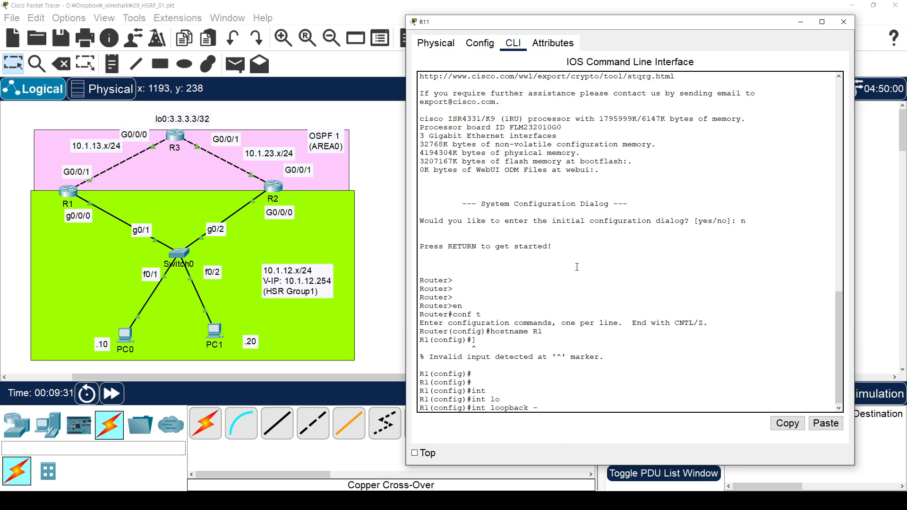
{"action": "type", "text": "0"}
{"action": "key", "text": "Return"}
Give loopback 0 the address 1.1.1.1 255.255.255.255, enable it and return to global configuration mode.
{"action": "type", "text": "uip"}
{"action": "key", "text": "Return"}
{"action": "type", "text": "ip"}
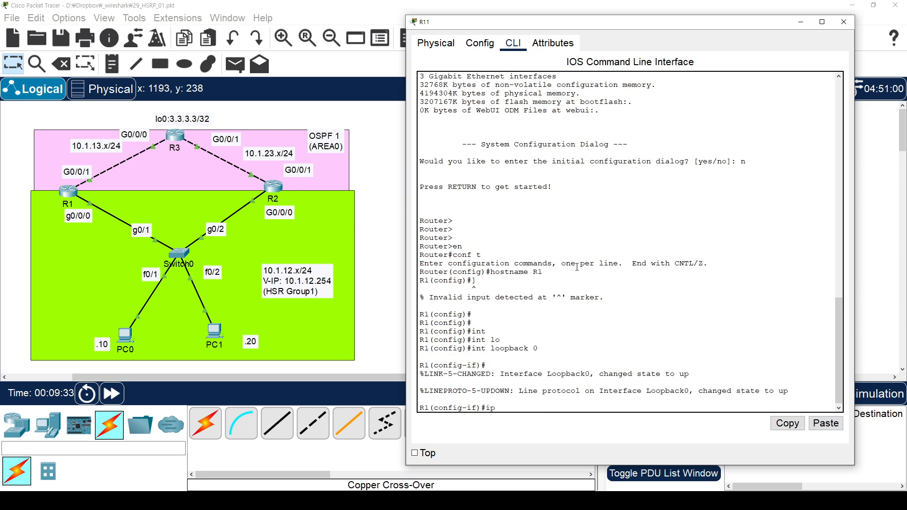
{"action": "type", "text": " add 1.1.1.1 255.255.255.255"}
{"action": "key", "text": "Return"}
{"action": "type", "text": "no sh"}
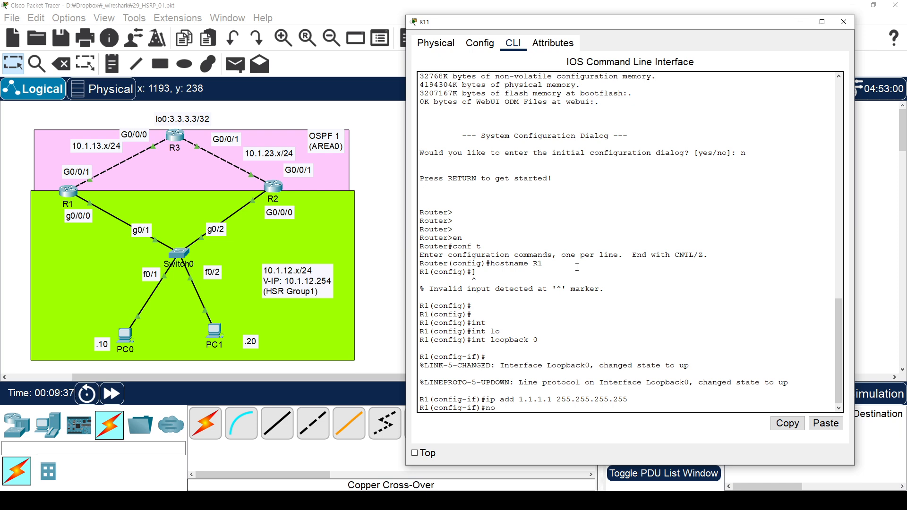
{"action": "key", "text": "Return"}
{"action": "key", "text": "Return"}
{"action": "type", "text": "exit"}
{"action": "key", "text": "Return"}
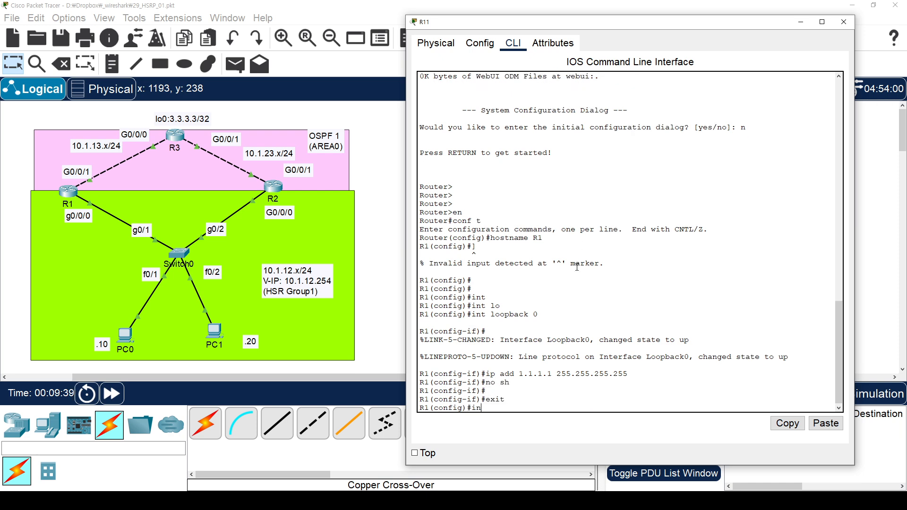
Configure R11's interface g0/0/0 with IP address 10.1.12.1 255.255.255.0 and enable it.
{"action": "type", "text": "int g0/0/0/0"}
{"action": "key", "text": "Return"}
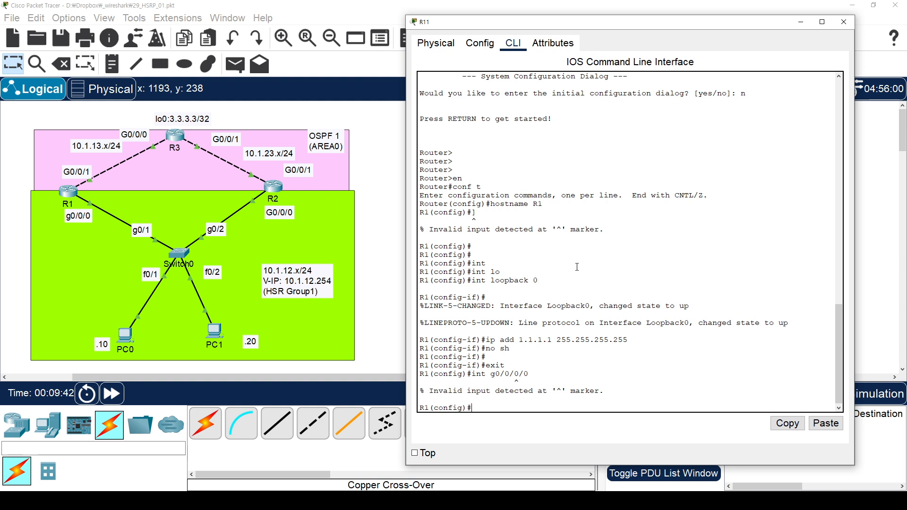
{"action": "key", "text": "Up"}
{"action": "key", "text": "BackSpace"}
{"action": "key", "text": "BackSpace"}
{"action": "key", "text": "Return"}
{"action": "type", "text": "ip "}
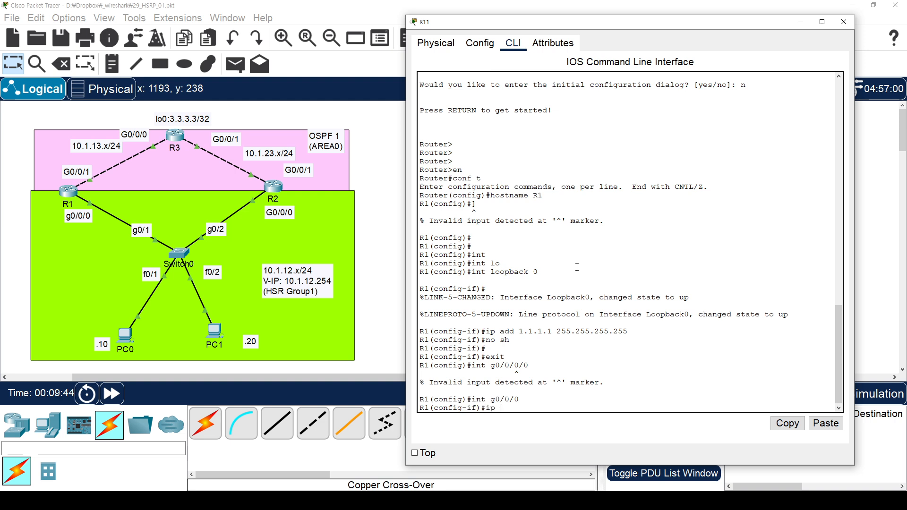
{"action": "type", "text": "add 10.1.12.1 255.255.255.0"}
{"action": "key", "text": "Return"}
{"action": "type", "text": "no sh"}
{"action": "key", "text": "Return"}
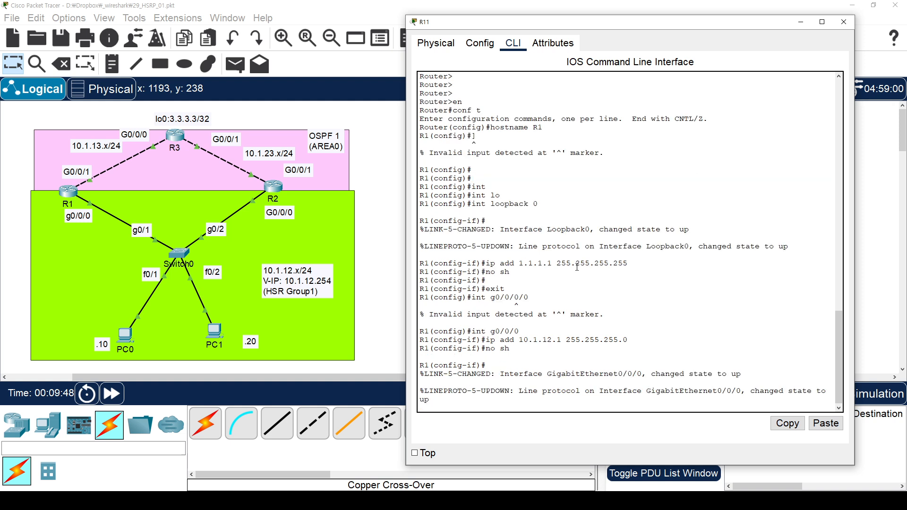
Configure R11's interface g0/0/1 with IP address 10.1.13.1 255.255.255.0 and enable it.
{"action": "type", "text": "int g0/0/1"}
{"action": "key", "text": "Return"}
{"action": "type", "text": "i"}
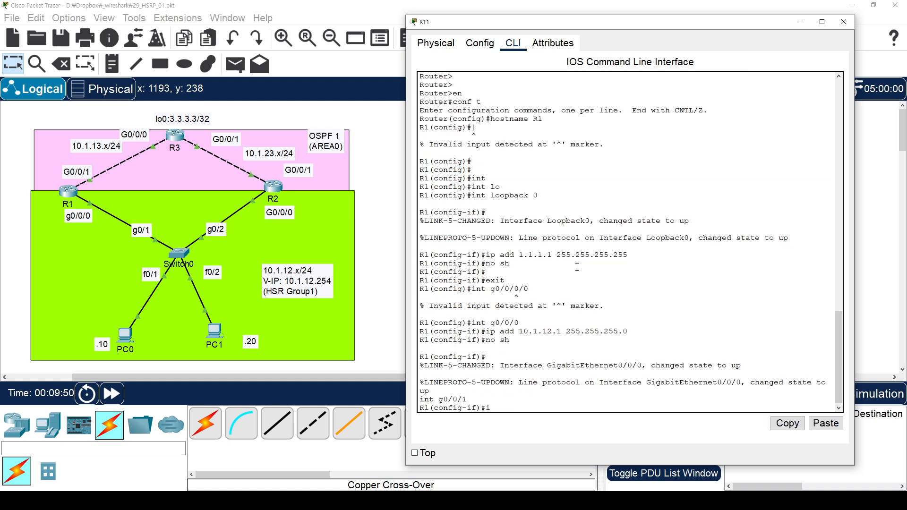
{"action": "type", "text": "p add 10.1.134"}
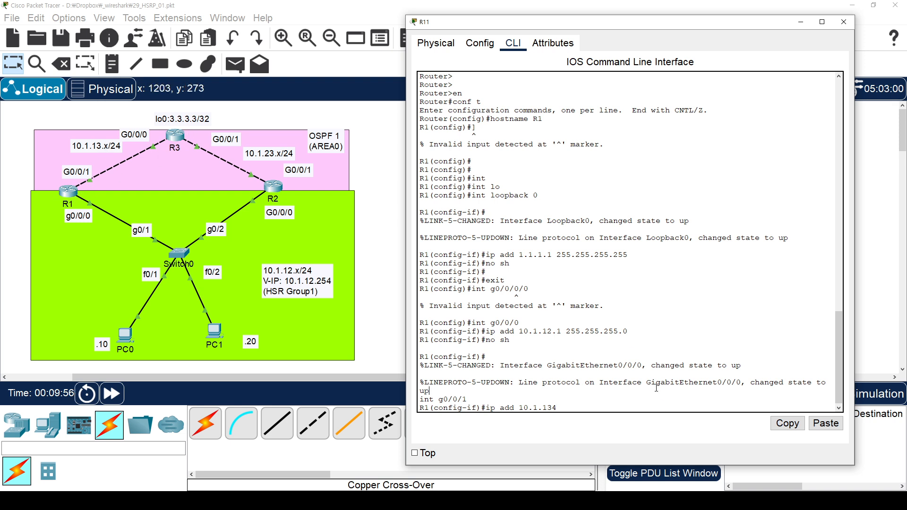
{"action": "key", "text": "BackSpace"}
{"action": "key", "text": "BackSpace"}
{"action": "key", "text": "BackSpace"}
{"action": "key", "text": "BackSpace"}
{"action": "key", "text": "BackSpace"}
{"action": "key", "text": "BackSpace"}
{"action": "key", "text": "BackSpace"}
{"action": "key", "text": "BackSpace"}
{"action": "key", "text": "BackSpace"}
{"action": "key", "text": "BackSpace"}
{"action": "key", "text": "BackSpace"}
{"action": "key", "text": "BackSpace"}
{"action": "key", "text": "BackSpace"}
{"action": "key", "text": "BackSpace"}
{"action": "key", "text": "BackSpace"}
{"action": "type", "text": "ip add 10.1.13.1 255.255.255.0"}
{"action": "key", "text": "Return"}
{"action": "type", "text": "no sh"}
{"action": "key", "text": "Return"}
{"action": "key", "text": "Return"}
{"action": "key", "text": "Return"}
{"action": "key", "text": "Return"}
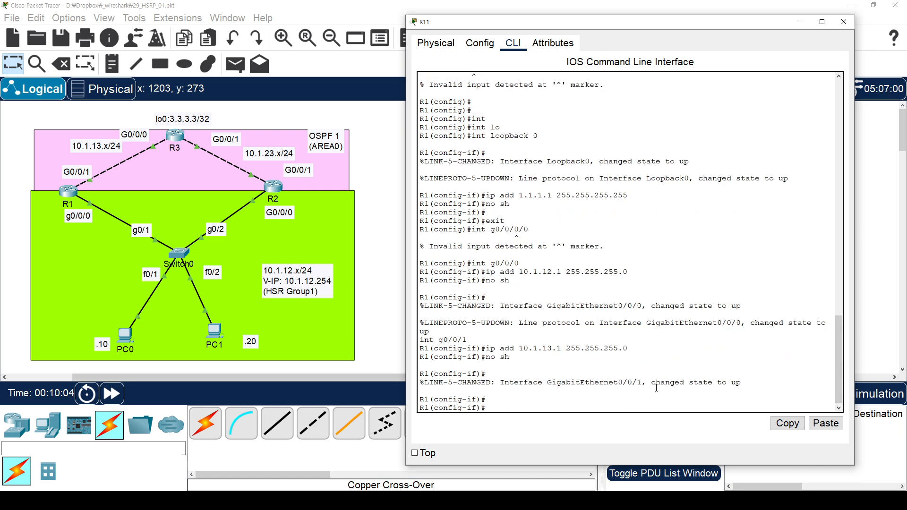
Return R11 to privileged mode and display the brief IP status of its interfaces.
{"action": "key", "text": "ctrl+z"}
{"action": "type", "text": "sh ip int b"}
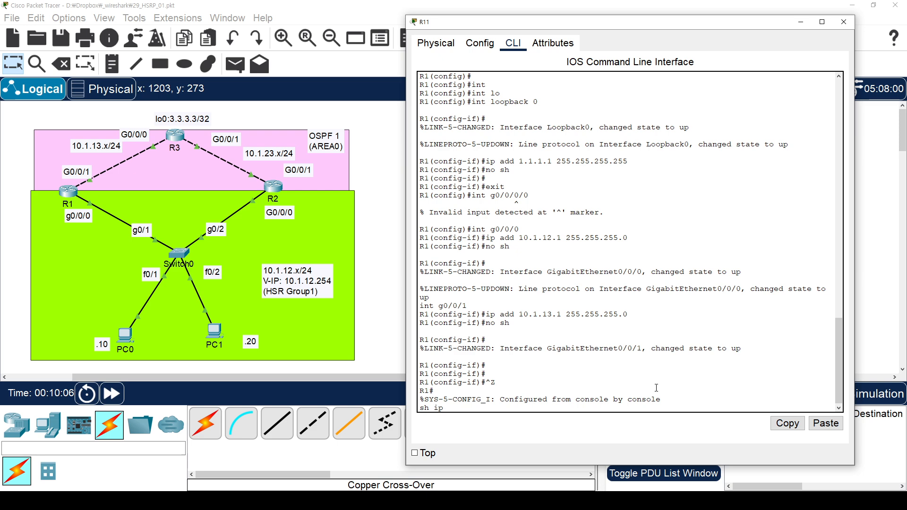
{"action": "key", "text": "Return"}
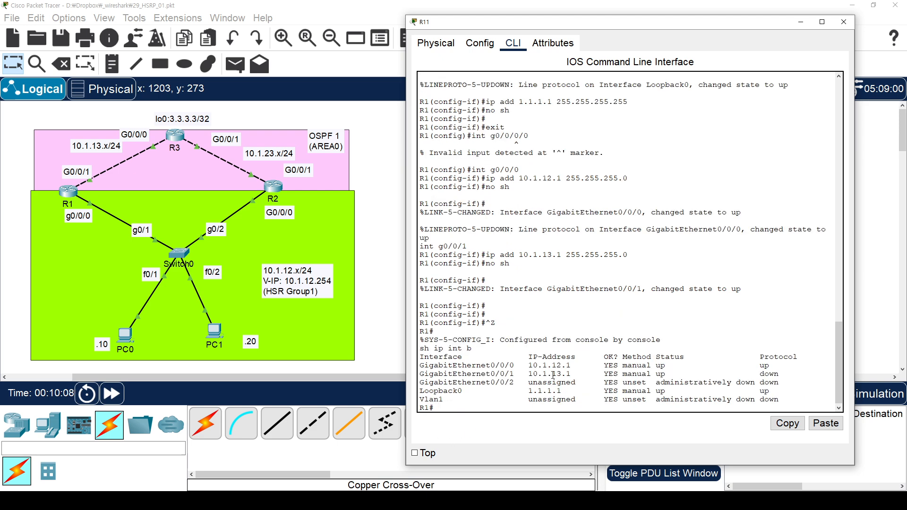
{"action": "key", "text": "Return"}
{"action": "key", "text": "Return"}
From global configuration mode on R11, create OSPF process 1 with router ID 1.1.1.1 and exit router configuration.
{"action": "type", "text": "cojn"}
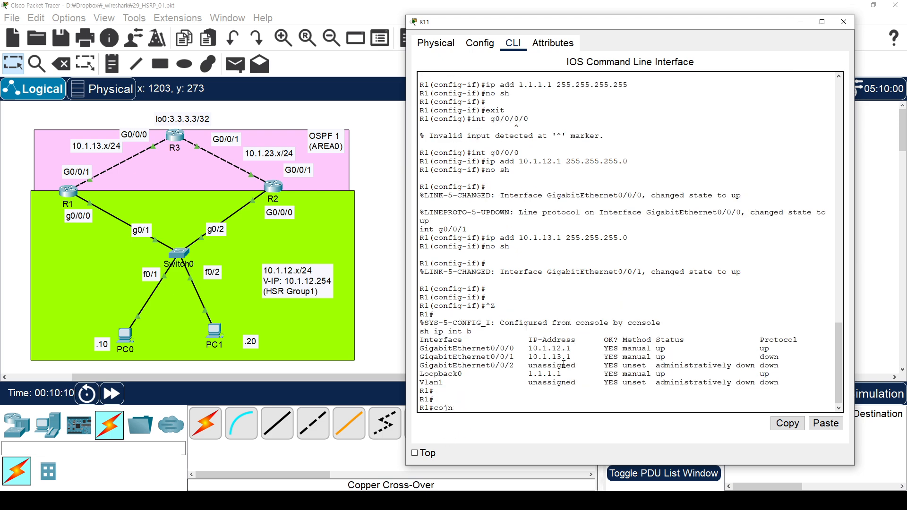
{"action": "type", "text": "nf t"}
{"action": "key", "text": "Return"}
{"action": "type", "text": "router os"}
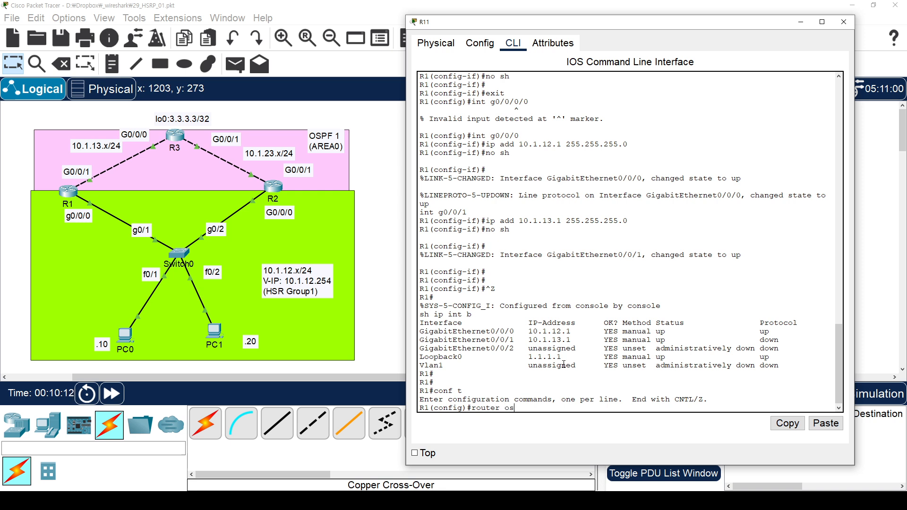
{"action": "type", "text": "pf 1"}
{"action": "key", "text": "Return"}
{"action": "type", "text": "router)#"}
{"action": "key", "text": "Tab"}
{"action": "type", "text": "1."}
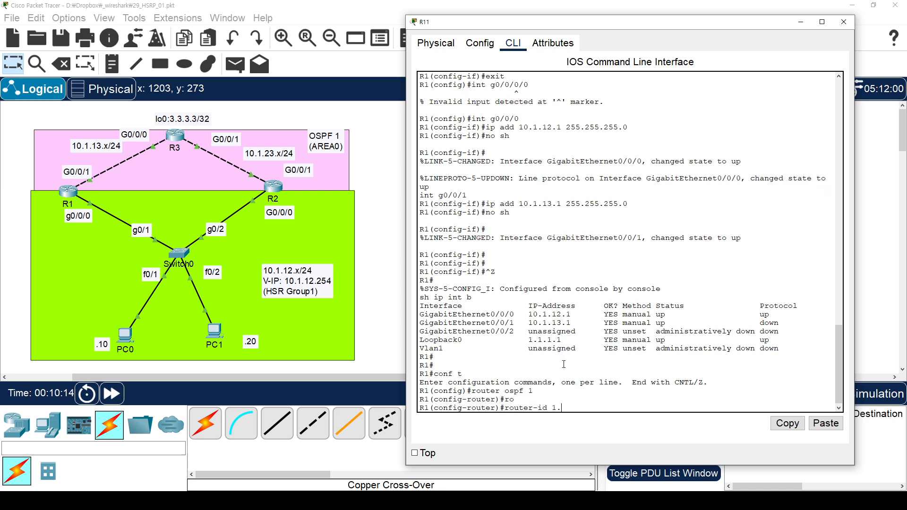
{"action": "left_click_drag", "start_coordinate": [524, 339], "coordinate": [569, 340]}
{"action": "left_click", "coordinate": [681, 359]}
{"action": "key", "text": "Return"}
{"action": "key", "text": "Return"}
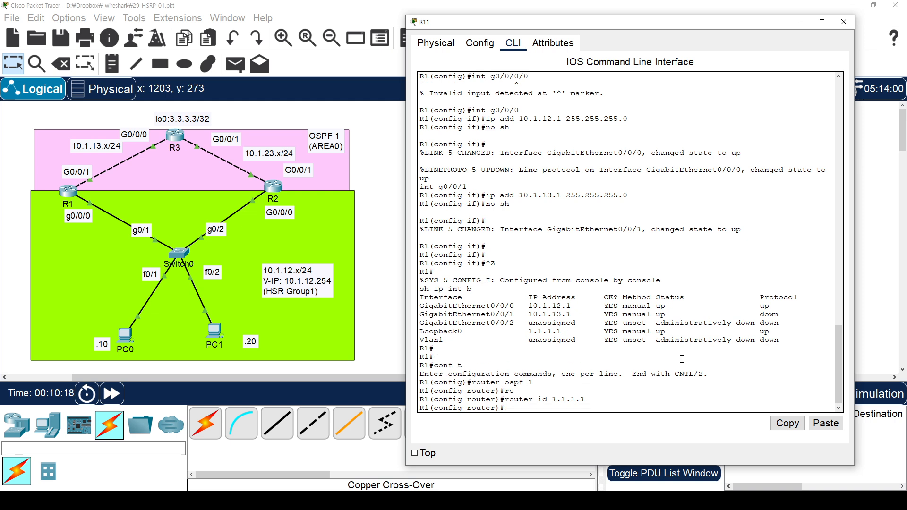
{"action": "type", "text": "exit"}
{"action": "key", "text": "Return"}
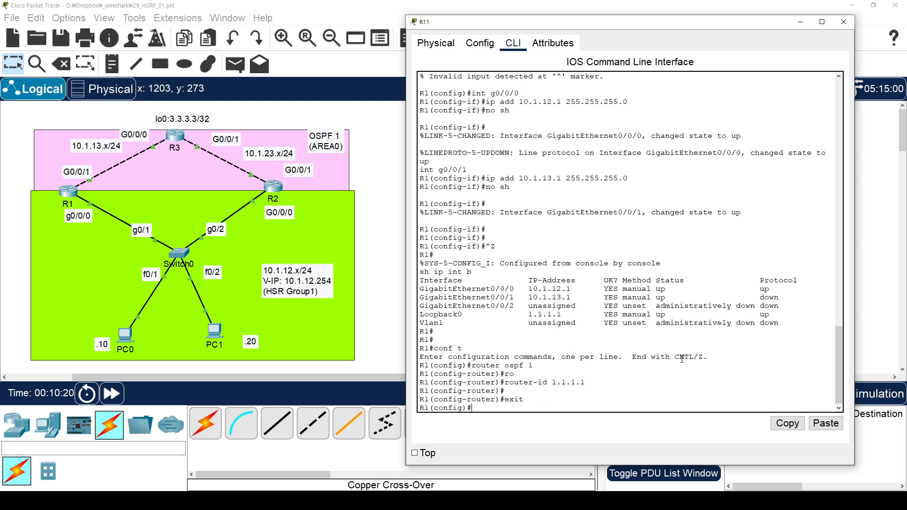
Reopen OSPF process 1 on R11 and add network 10.1.12.1 0.0.0.0 to area 0.
{"action": "type", "text": "router os"}
{"action": "key", "text": "BackSpace"}
{"action": "key", "text": "BackSpace"}
{"action": "key", "text": "BackSpace"}
{"action": "type", "text": "r os 1"}
{"action": "key", "text": "Return"}
{"action": "type", "text": "net"}
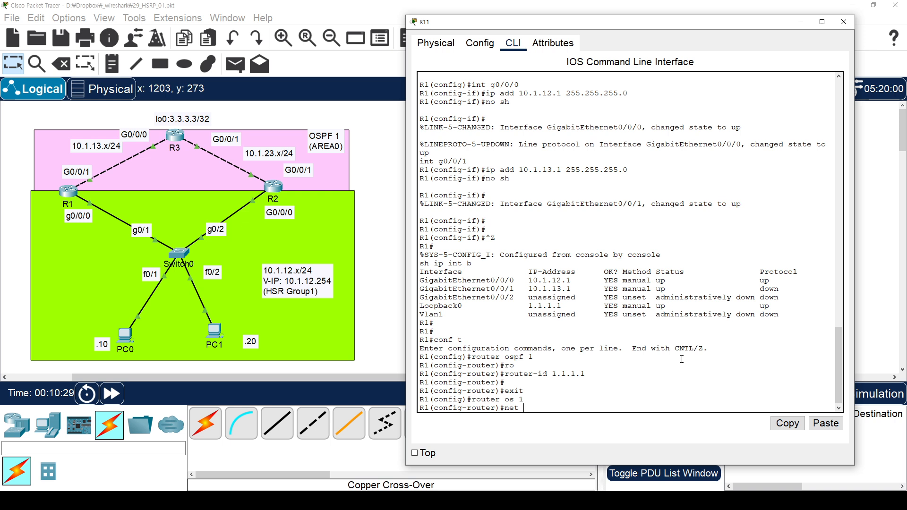
{"action": "left_click_drag", "start_coordinate": [527, 280], "coordinate": [576, 280]}
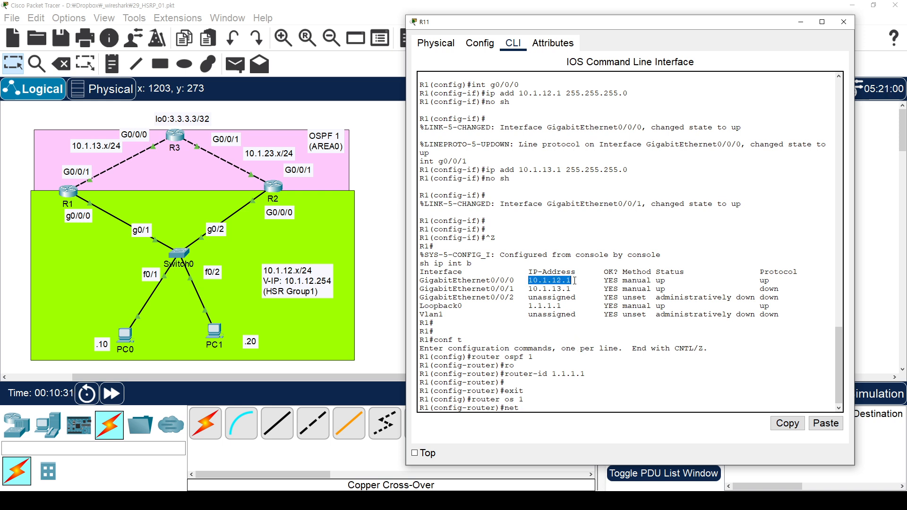
{"action": "type", "text": ".1.12.1 0"}
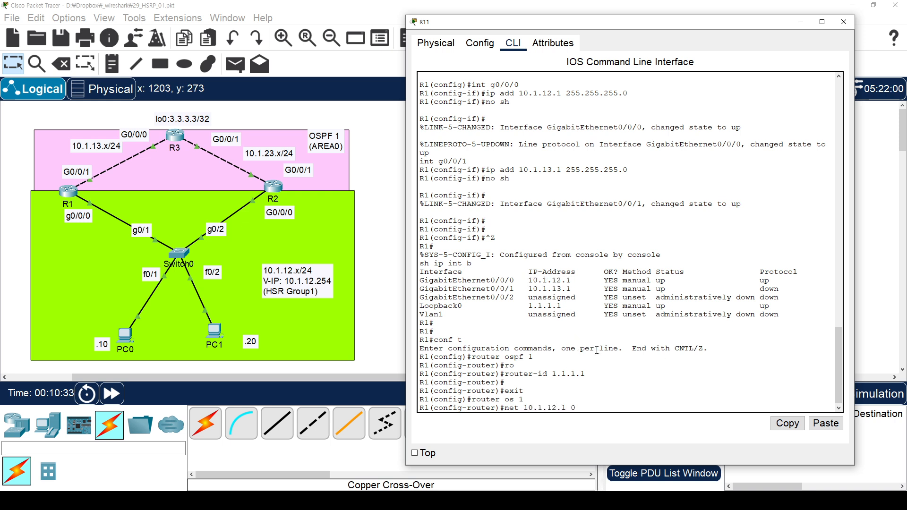
{"action": "type", "text": ".0.0.0"}
{"action": "key", "text": "Return"}
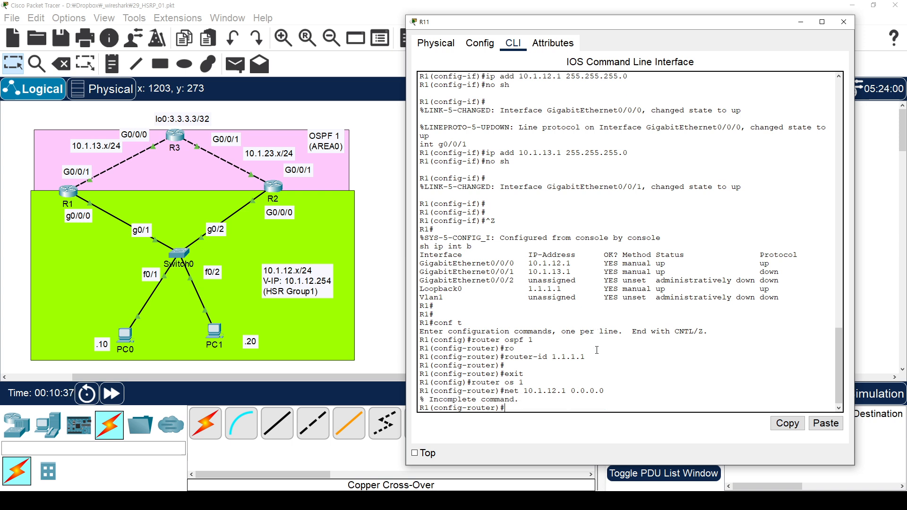
{"action": "key", "text": "Up"}
{"action": "type", "text": "area 0"}
{"action": "key", "text": "Return"}
Add networks 10.1.13.1 0.0.0.0 and 1.1.1.1 0.0.0.0 to OSPF area 0 on R11 and return to global configuration mode.
{"action": "type", "text": "net 1"}
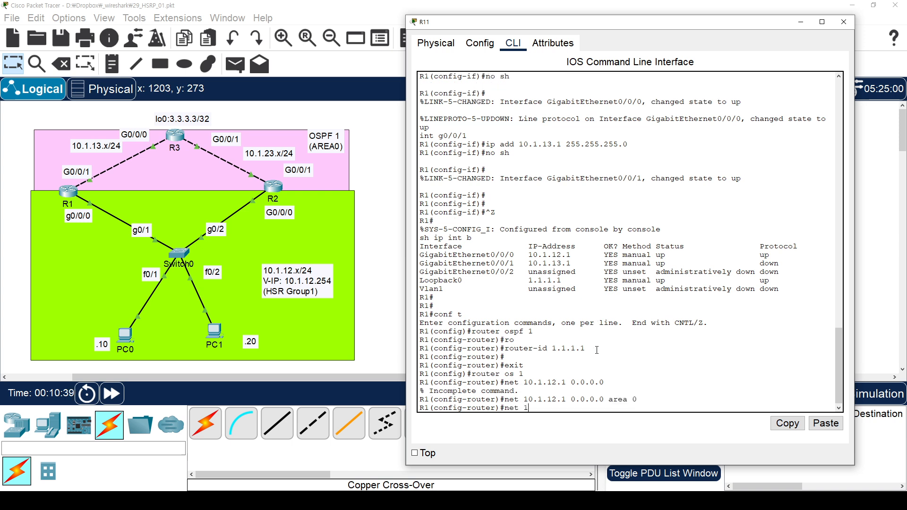
{"action": "type", "text": "0.1.13.1 0.0.0.0 area 0"}
{"action": "key", "text": "Return"}
{"action": "type", "text": "net 1"}
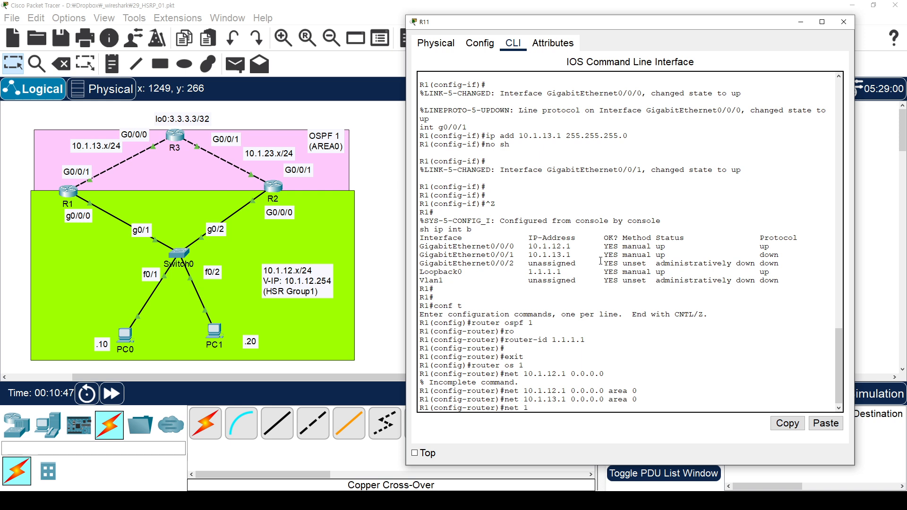
{"action": "type", "text": ".1.1.1 0.0.0.0 area 0"}
{"action": "key", "text": "Return"}
{"action": "type", "text": "exit"}
{"action": "key", "text": "Return"}
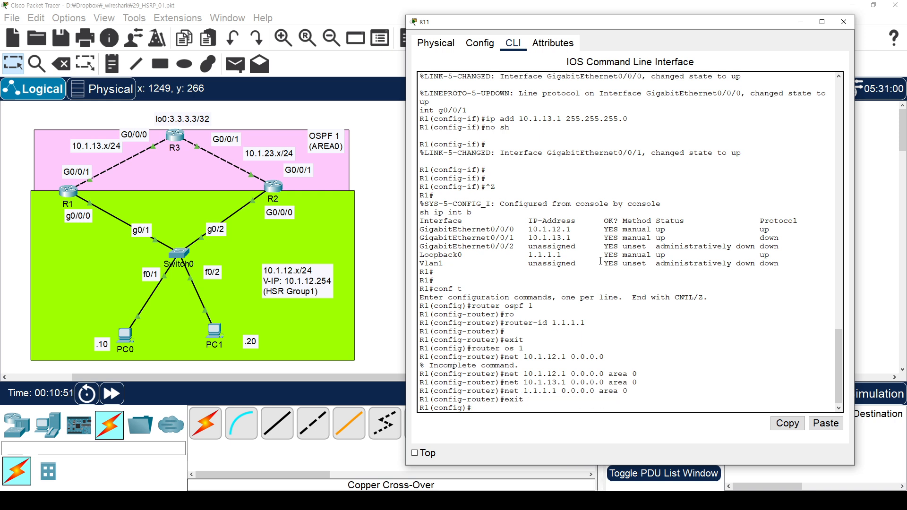
{"action": "key", "text": "Return"}
Close R11's console, open R12's command line and decline the initial configuration dialog.
{"action": "left_click", "coordinate": [292, 205]}
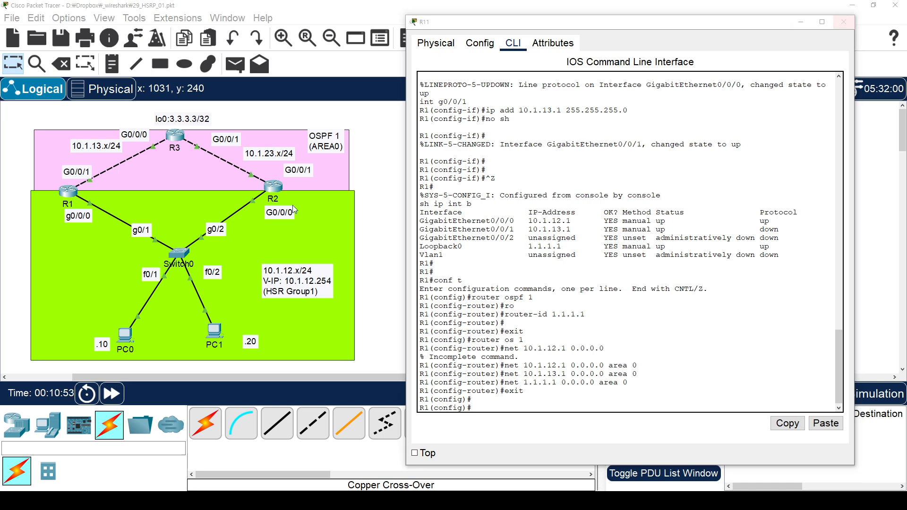
{"action": "left_click", "coordinate": [843, 22]}
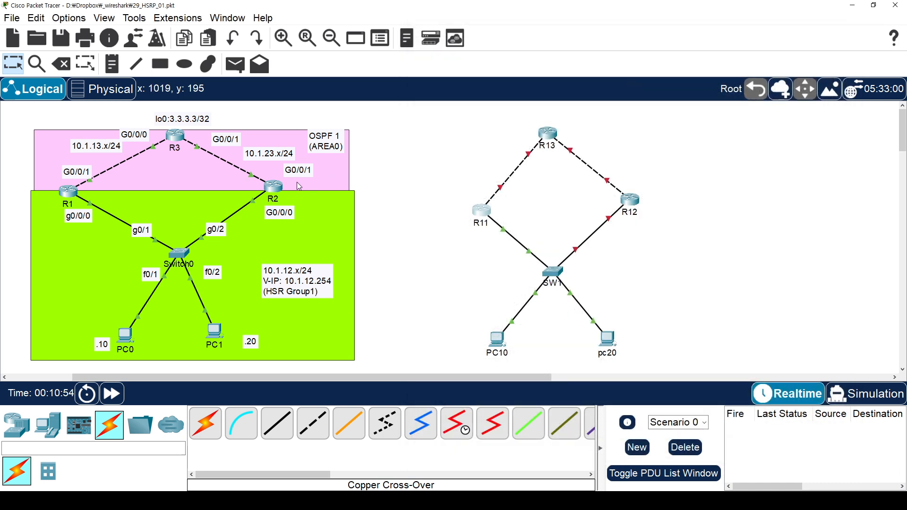
{"action": "left_click", "coordinate": [633, 200]}
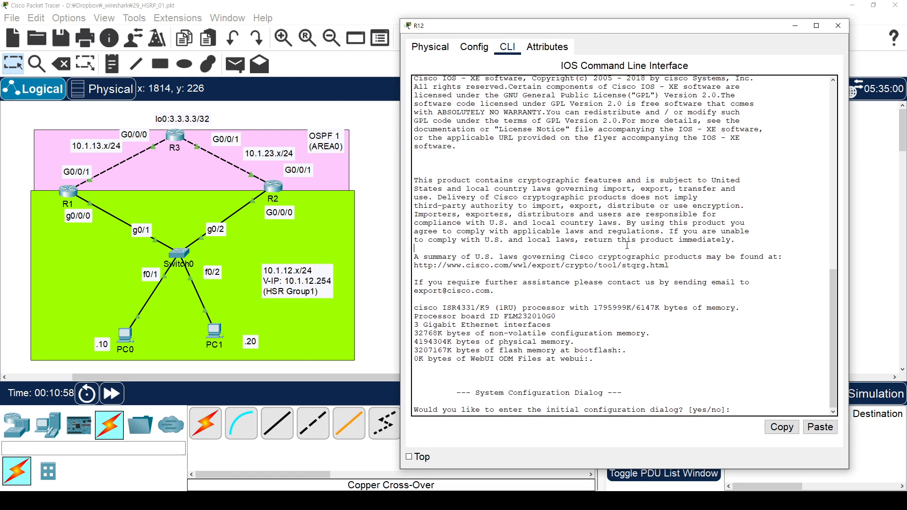
{"action": "type", "text": "no"}
{"action": "key", "text": "Return"}
{"action": "key", "text": "Return"}
{"action": "key", "text": "Return"}
{"action": "key", "text": "Return"}
{"action": "key", "text": "Return"}
Enter privileged and global configuration mode on R12, set its hostname to R12 and close its window.
{"action": "type", "text": "en"}
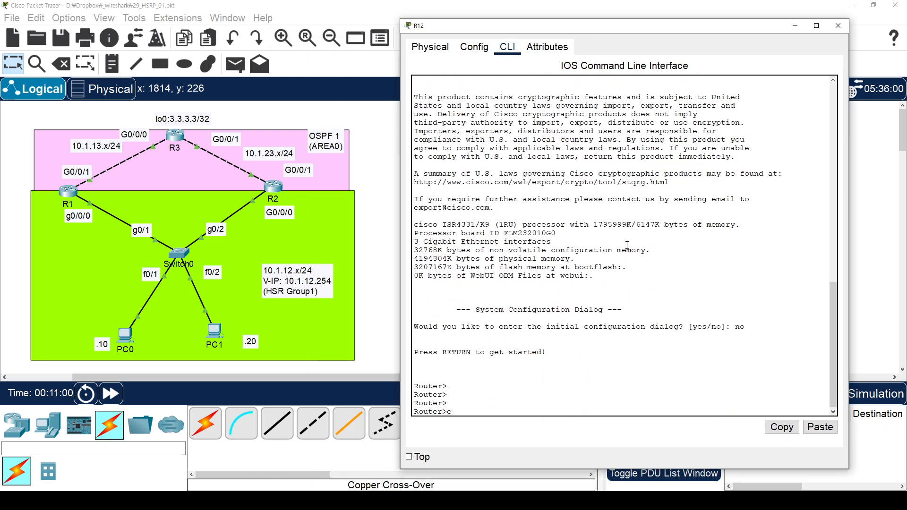
{"action": "key", "text": "Return"}
{"action": "type", "text": "conf t"}
{"action": "key", "text": "Return"}
{"action": "type", "text": "r"}
{"action": "key", "text": "BackSpace"}
{"action": "type", "text": "hostna"}
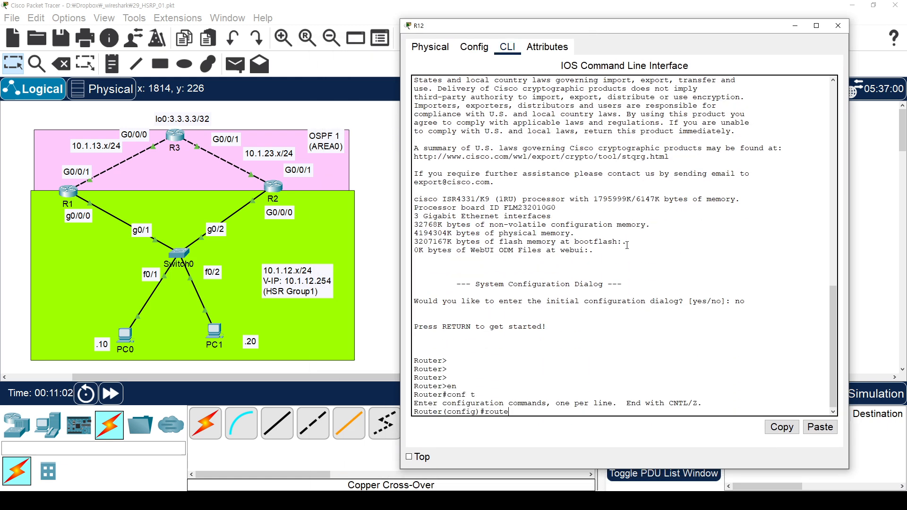
{"action": "type", "text": "me R12"}
{"action": "key", "text": "Return"}
{"action": "left_click", "coordinate": [834, 31]}
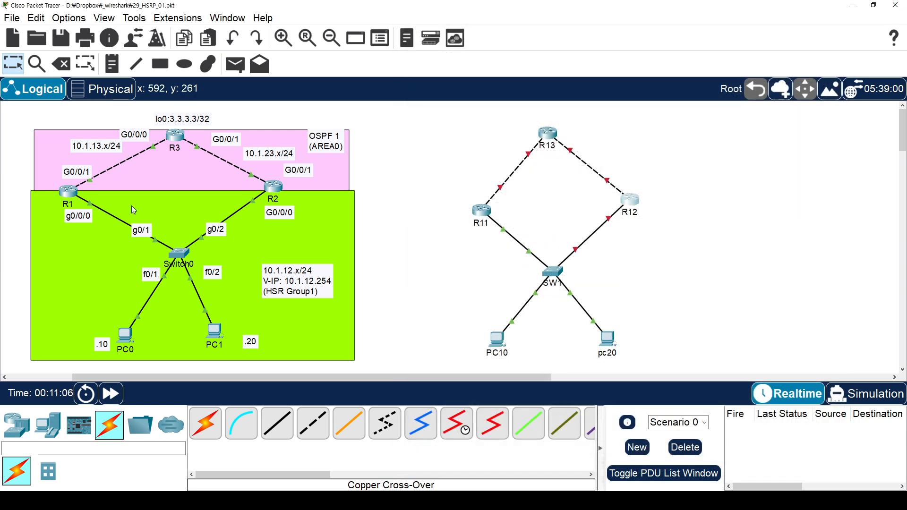
Reopen R11's command line, change its hostname to R11 and close its window.
{"action": "left_click", "coordinate": [481, 211]}
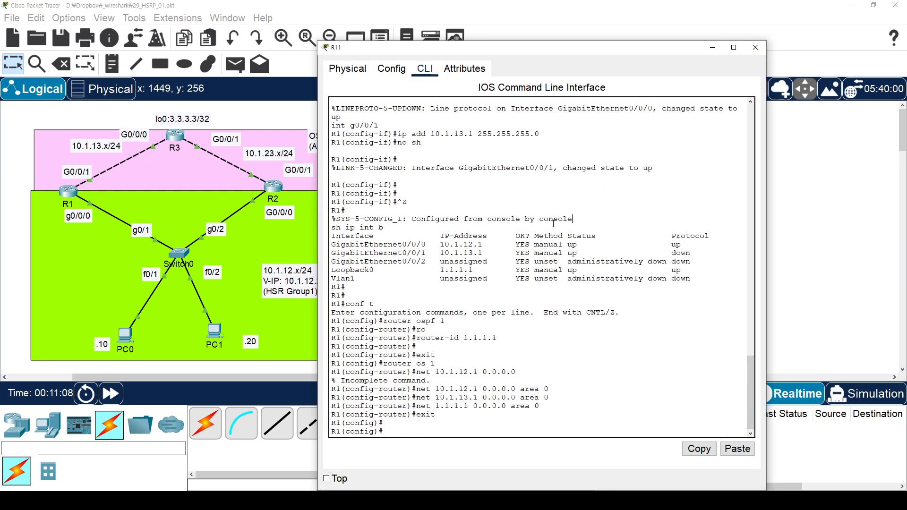
{"action": "type", "text": "hostn"}
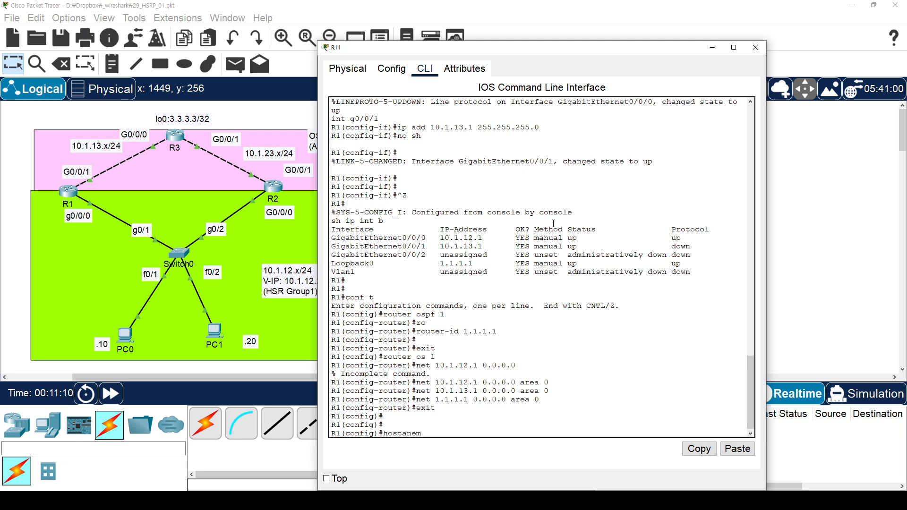
{"action": "type", "text": "ame R11"}
{"action": "key", "text": "Return"}
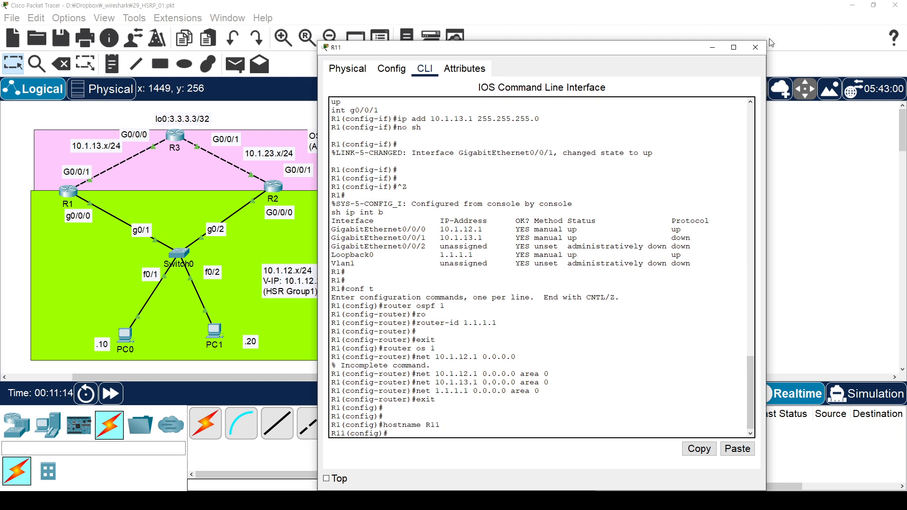
{"action": "left_click", "coordinate": [755, 47]}
Reopen R12's command line clear of the reference topology and create interface loopback 0.
{"action": "left_click", "coordinate": [630, 202]}
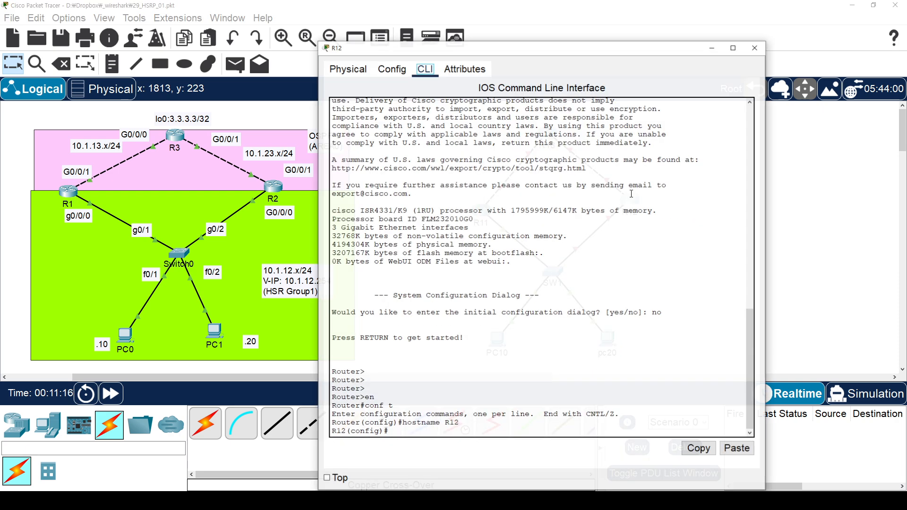
{"action": "left_click_drag", "start_coordinate": [540, 52], "coordinate": [639, 12]}
{"action": "key", "text": "Return"}
{"action": "key", "text": "Return"}
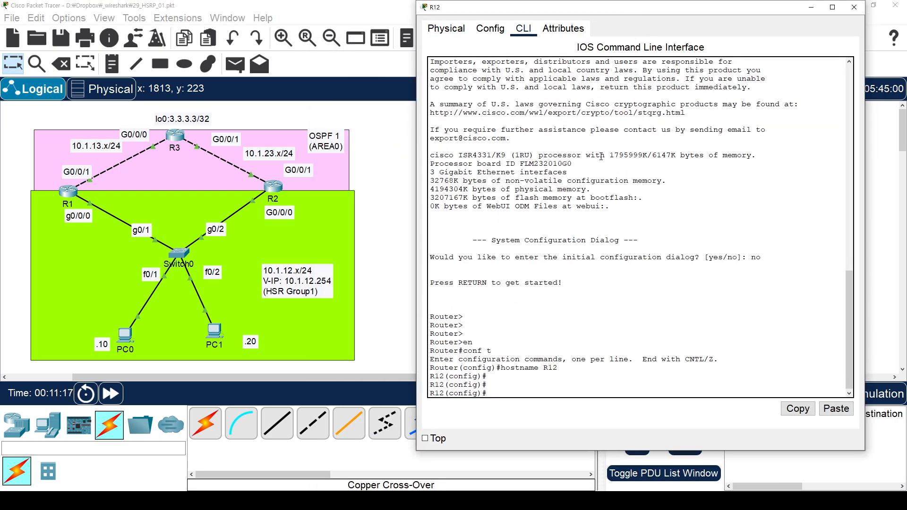
{"action": "type", "text": "int lo0"}
{"action": "key", "text": "Return"}
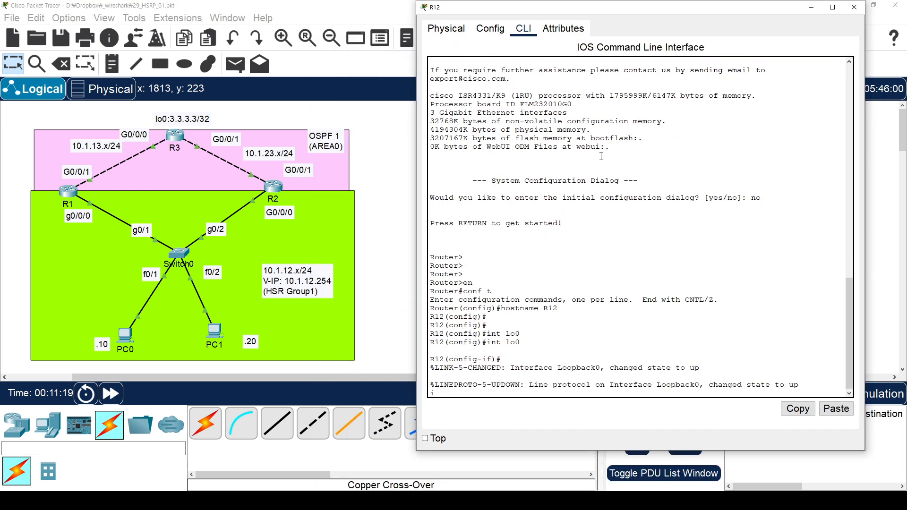
Give R12's loopback 0 the address 2.2.2.2 255.255.255.255 and enable it.
{"action": "type", "text": "ip add 2.2.2"}
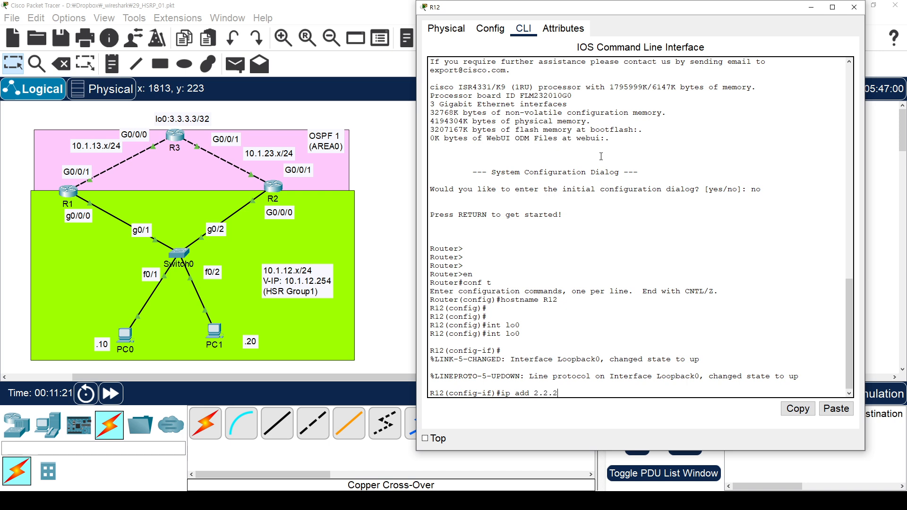
{"action": "type", "text": ".2 255.255.255.255"}
{"action": "key", "text": "Return"}
{"action": "key", "text": "Return"}
{"action": "type", "text": "no sh"}
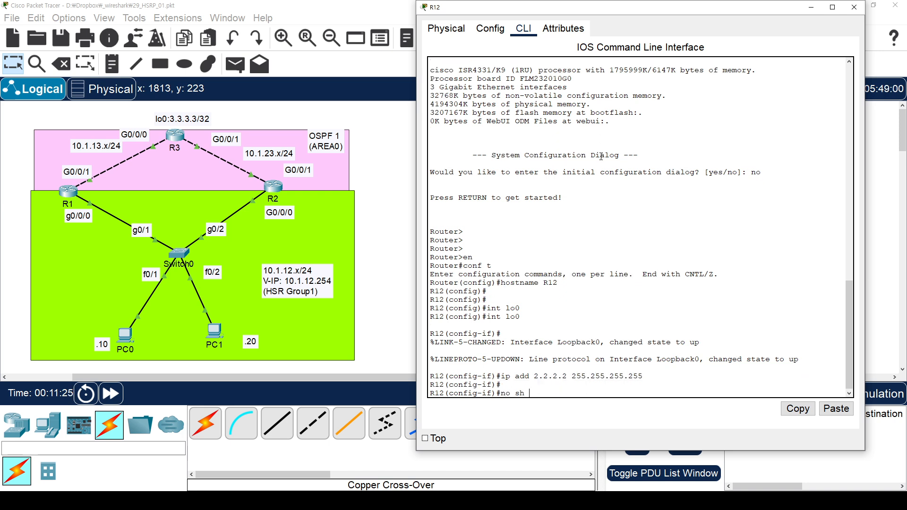
{"action": "key", "text": "Return"}
Configure R12's interface g0/0/0 with IP address 10.1.12.2 255.255.255.0 and enable it.
{"action": "type", "text": "int g0/0/0"}
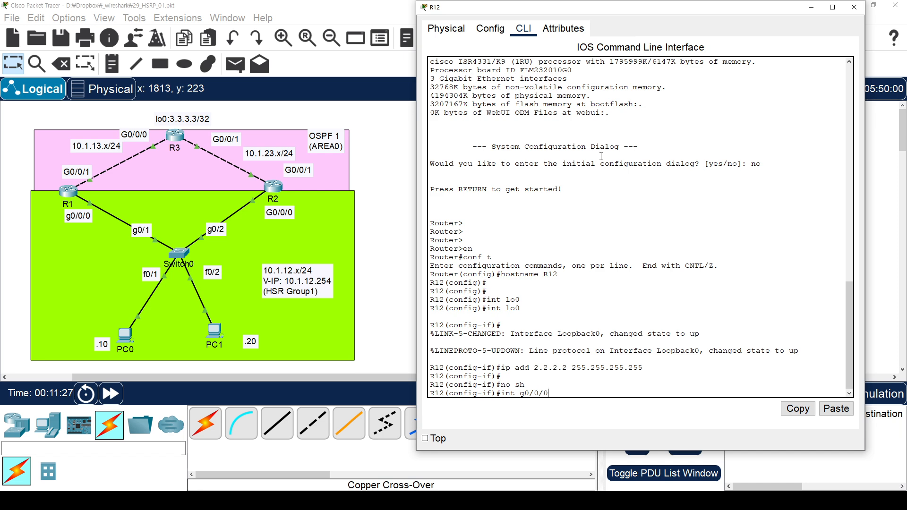
{"action": "key", "text": "Return"}
{"action": "type", "text": "ip add 10.1.12"}
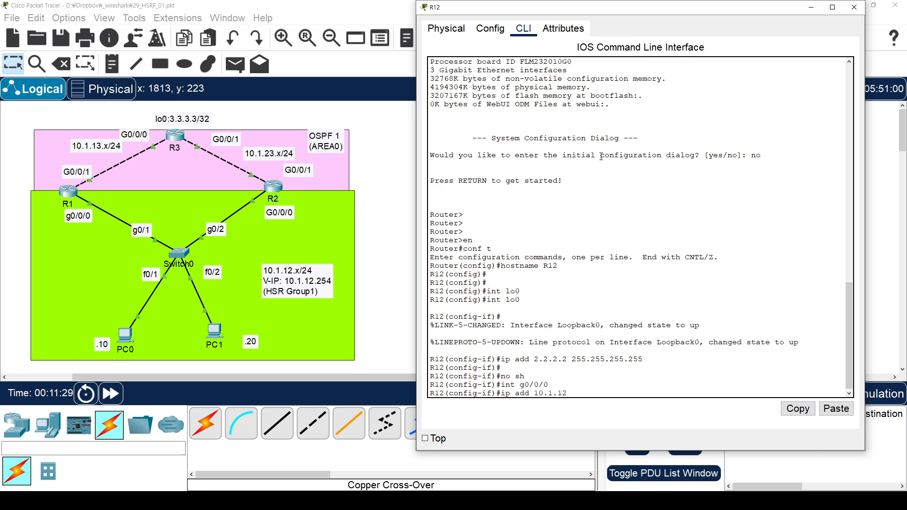
{"action": "type", "text": ".2 255.255.255.0"}
{"action": "key", "text": "Return"}
{"action": "type", "text": "no sh"}
{"action": "key", "text": "Return"}
Configure R12's interface g0/0/1 with IP address 10.1.23.2 255.255.255.0 and enable it.
{"action": "type", "text": "int g0/"}
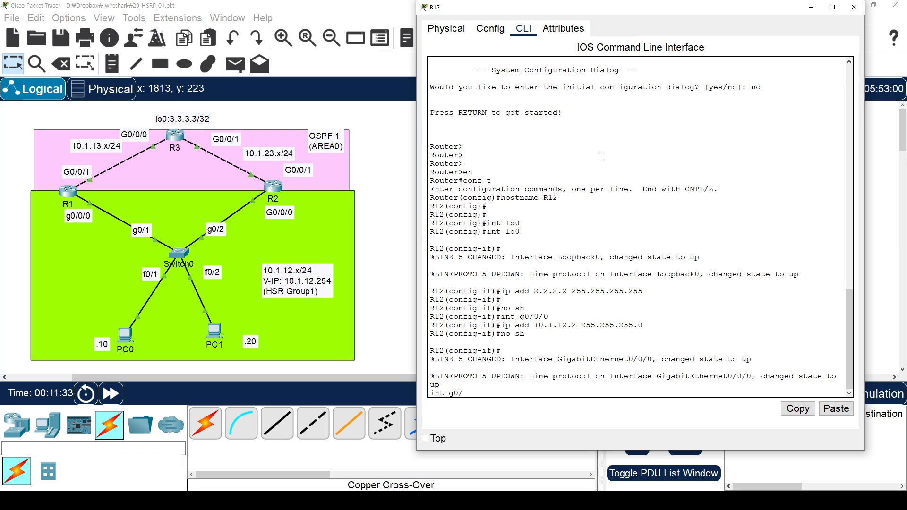
{"action": "type", "text": "0/1"}
{"action": "key", "text": "Return"}
{"action": "type", "text": "ip add 10.1."}
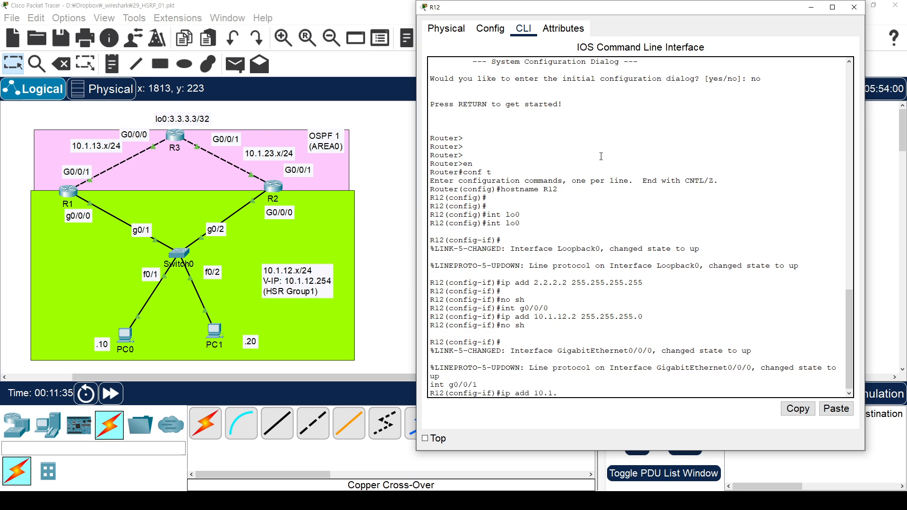
{"action": "type", "text": "23.2 255.255.255.0"}
{"action": "key", "text": "Return"}
{"action": "type", "text": "no sh"}
{"action": "key", "text": "Return"}
Start OSPF process 1 on R12 and set its router ID to 2.2.2.2.
{"action": "type", "text": "router os "}
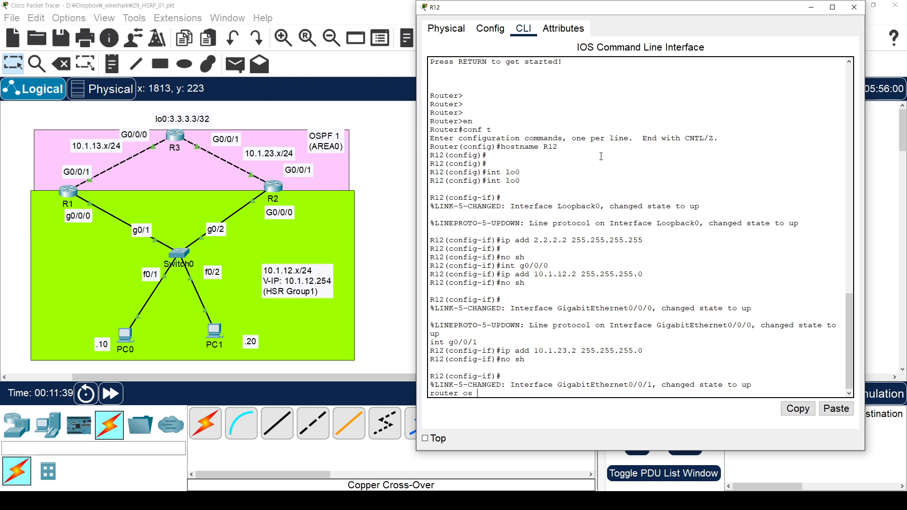
{"action": "type", "text": "p1"}
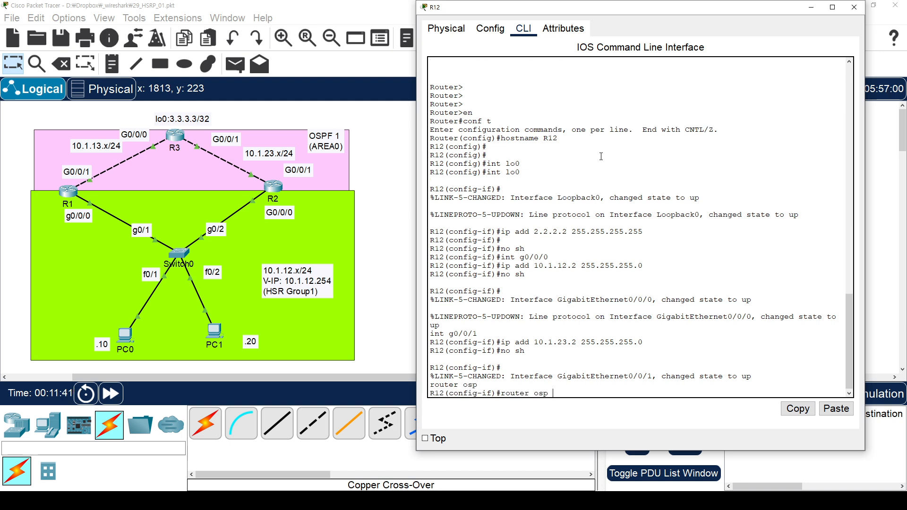
{"action": "key", "text": "Return"}
{"action": "type", "text": "ro"}
{"action": "key", "text": "Tab"}
{"action": "type", "text": "2.2.2.2"}
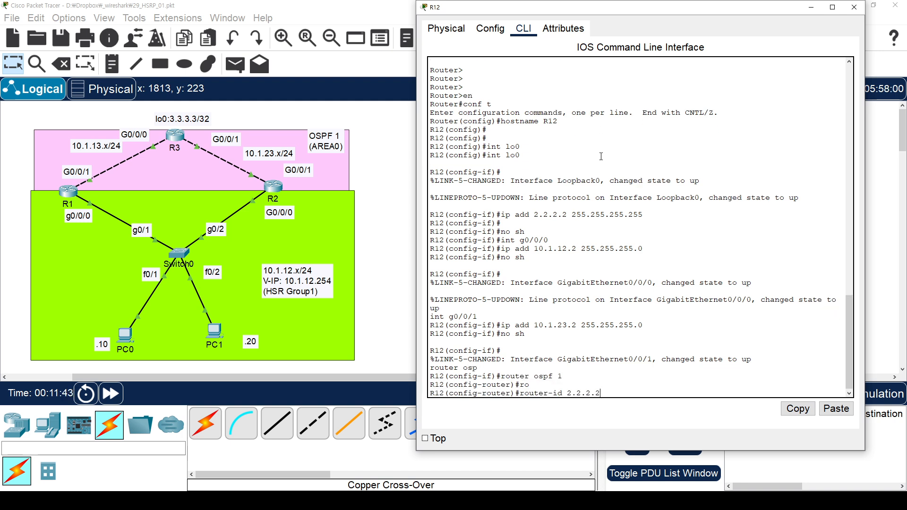
{"action": "key", "text": "Return"}
{"action": "key", "text": "Return"}
Show R12's brief IP interface list and add network 10.1.12.2 with wildcard 0.0.0.0 to OSPF area 0.
{"action": "type", "text": "do sh i"}
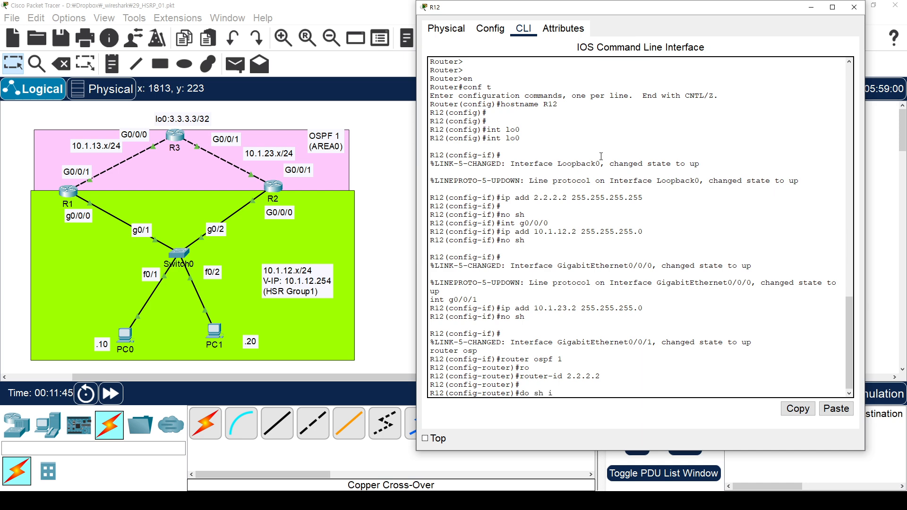
{"action": "type", "text": "p int b"}
{"action": "key", "text": "Return"}
{"action": "type", "text": "net 10.1.12."}
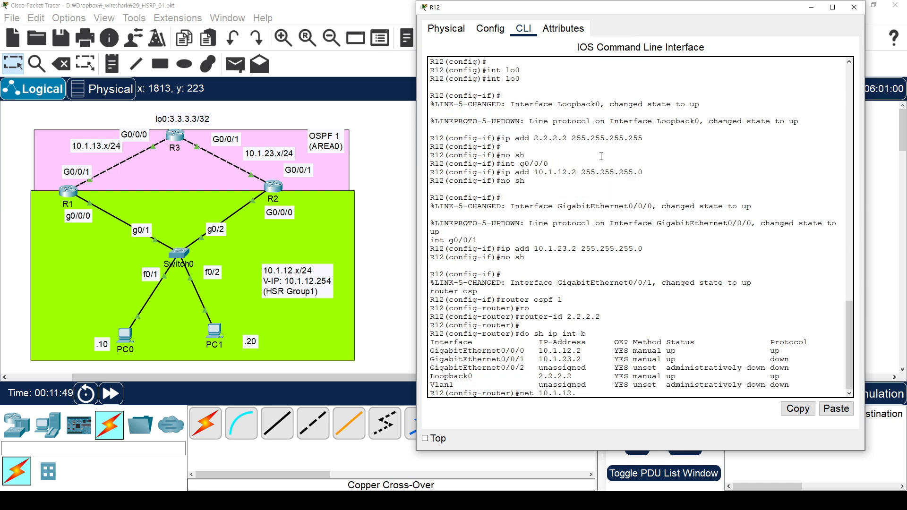
{"action": "type", "text": "2 0.0.o.0area 0"}
{"action": "key", "text": "Return"}
Add network 10.1.23.2 with wildcard 0.0.0.0 to area 0 in R12's OSPF process.
{"action": "type", "text": "net 10.1"}
{"action": "key", "text": "BackSpace"}
{"action": "type", "text": "23"}
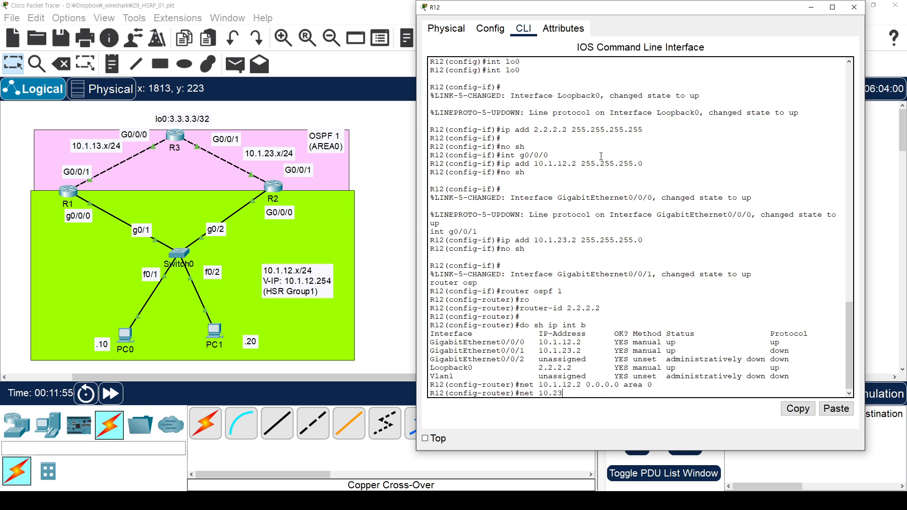
{"action": "key", "text": "BackSpace"}
{"action": "key", "text": "BackSpace"}
{"action": "type", "text": "1.23.2 0.0.0.0 area 0"}
{"action": "key", "text": "Return"}
Add network 2.2.2.2 with wildcard 0.0.0.0 to area 0 in R12's OSPF process, then leave it and close R12's window.
{"action": "type", "text": "net 10"}
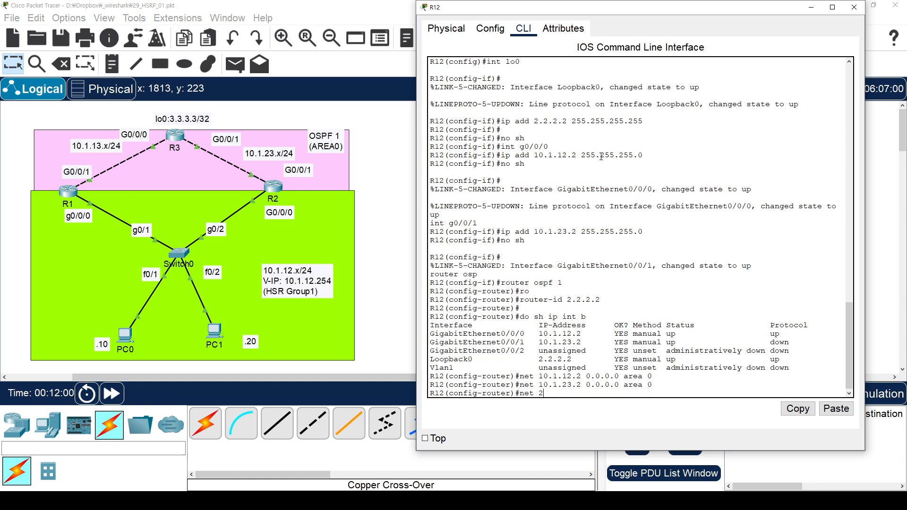
{"action": "key", "text": "BackSpace"}
{"action": "key", "text": "BackSpace"}
{"action": "key", "text": "BackSpace"}
{"action": "type", "text": ".2.2.2 a"}
{"action": "key", "text": "BackSpace"}
{"action": "type", "text": "0.0.0.0 area 0"}
{"action": "key", "text": "Return"}
{"action": "key", "text": "Return"}
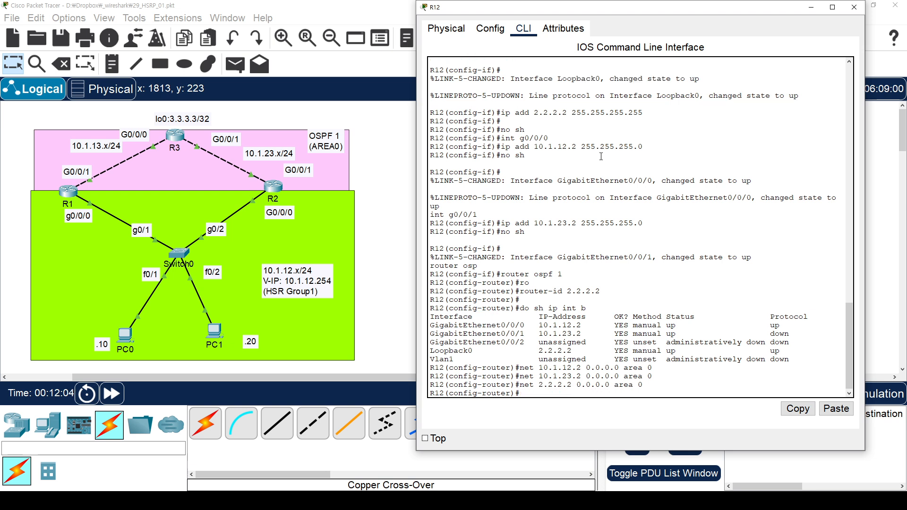
{"action": "type", "text": "exit"}
{"action": "key", "text": "Return"}
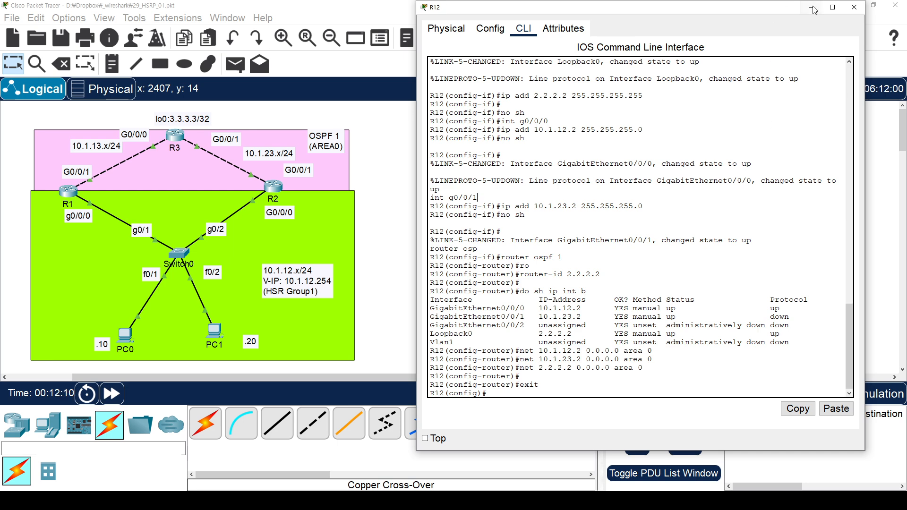
{"action": "left_click", "coordinate": [854, 7]}
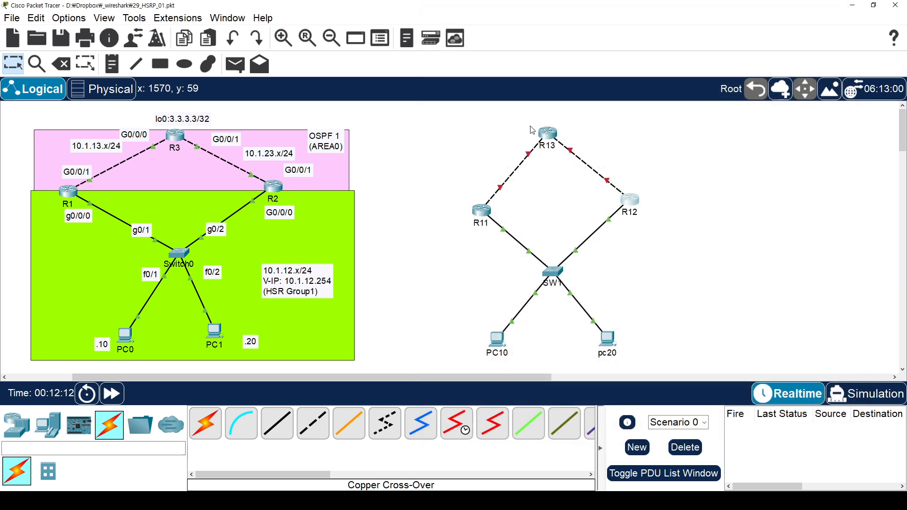
Open R13's command line clear of the reference topology, skip the initial configuration dialog and enter global configuration mode.
{"action": "left_click", "coordinate": [547, 133]}
{"action": "left_click_drag", "start_coordinate": [517, 47], "coordinate": [612, 10]}
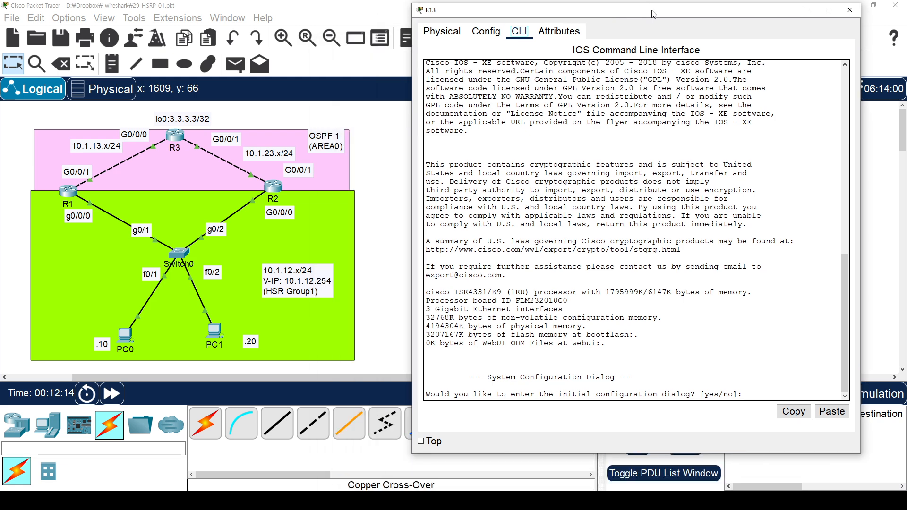
{"action": "key", "text": "Return"}
{"action": "key", "text": "Return"}
{"action": "type", "text": "en"}
{"action": "key", "text": "Return"}
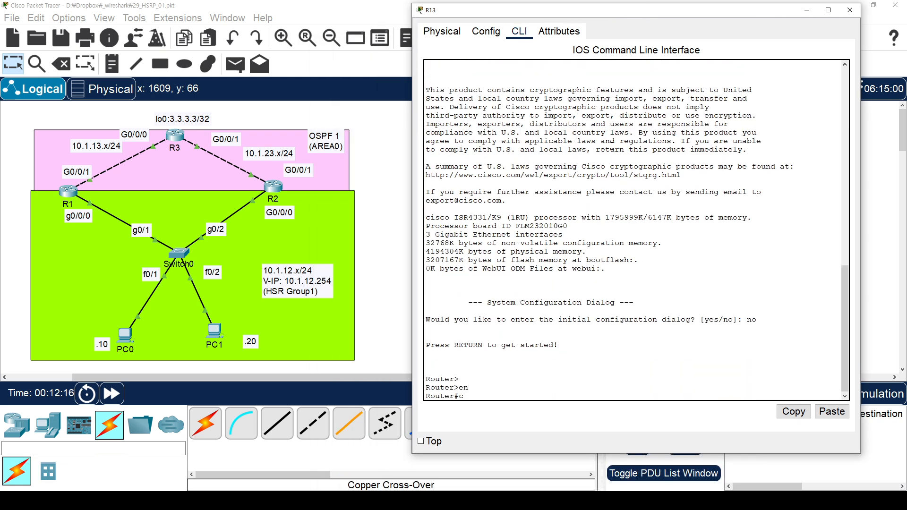
{"action": "type", "text": "conf ty"}
{"action": "key", "text": "Return"}
{"action": "type", "text": "conf t"}
{"action": "key", "text": "Return"}
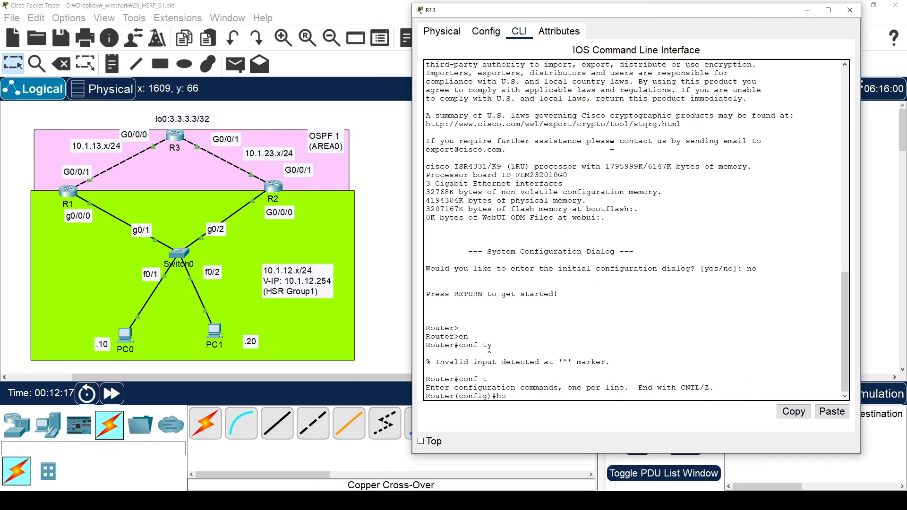
Set the router's hostname to R13.
{"action": "type", "text": "hostane"}
{"action": "type", "text": "me R13"}
{"action": "key", "text": "Return"}
{"action": "key", "text": "Return"}
{"action": "key", "text": "Return"}
Create loopback 0 on R13 with IP address 3.3.3.3 255.255.255.255 and enable it.
{"action": "type", "text": "int "}
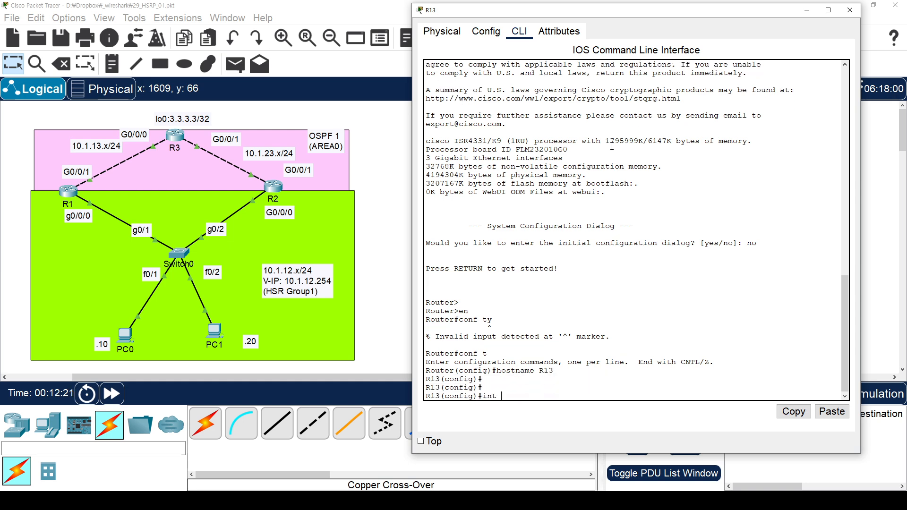
{"action": "type", "text": "lo0"}
{"action": "key", "text": "Return"}
{"action": "type", "text": "ip add 3."}
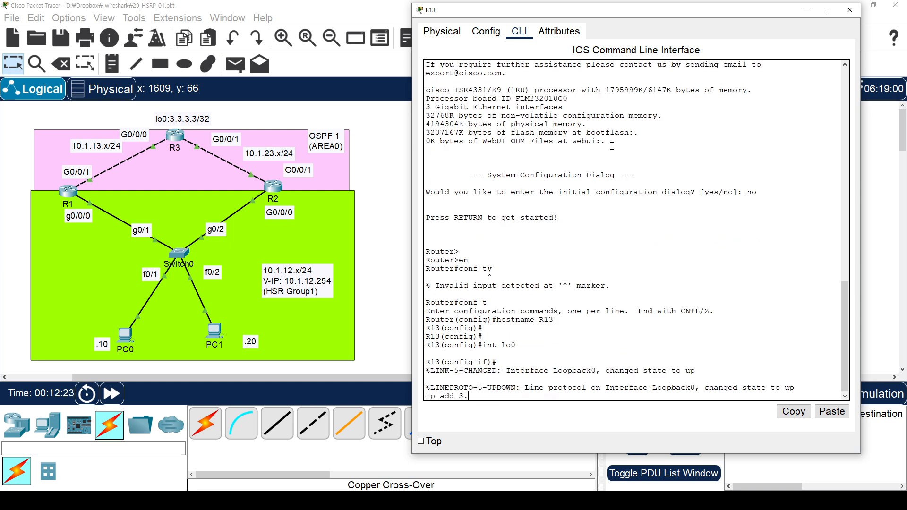
{"action": "type", "text": "3.3.3 255.255.255.255"}
{"action": "key", "text": "Return"}
{"action": "type", "text": "no sh"}
{"action": "key", "text": "Return"}
Configure R13's interface g0/0/0 with IP address 10.1.13.3 255.255.255.0 and enable it.
{"action": "type", "text": "int"}
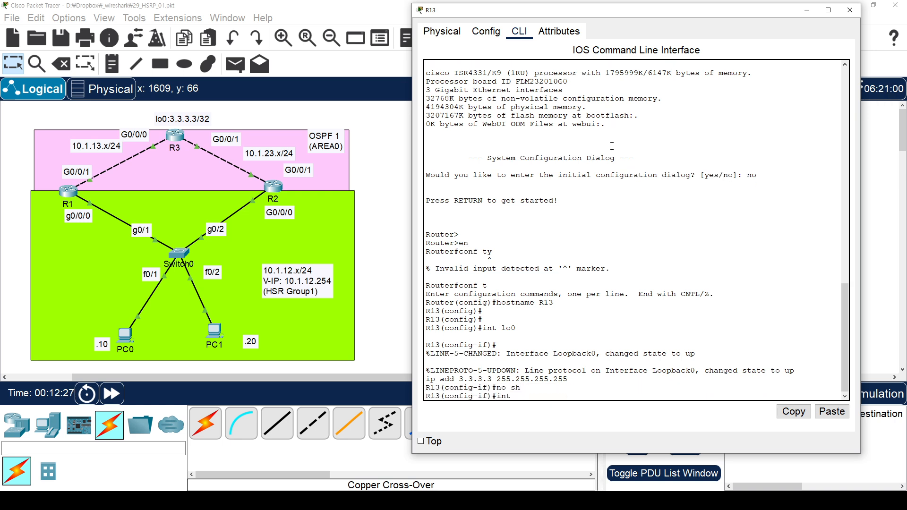
{"action": "type", "text": " g0/0/0"}
{"action": "key", "text": "Return"}
{"action": "type", "text": "ip ad"}
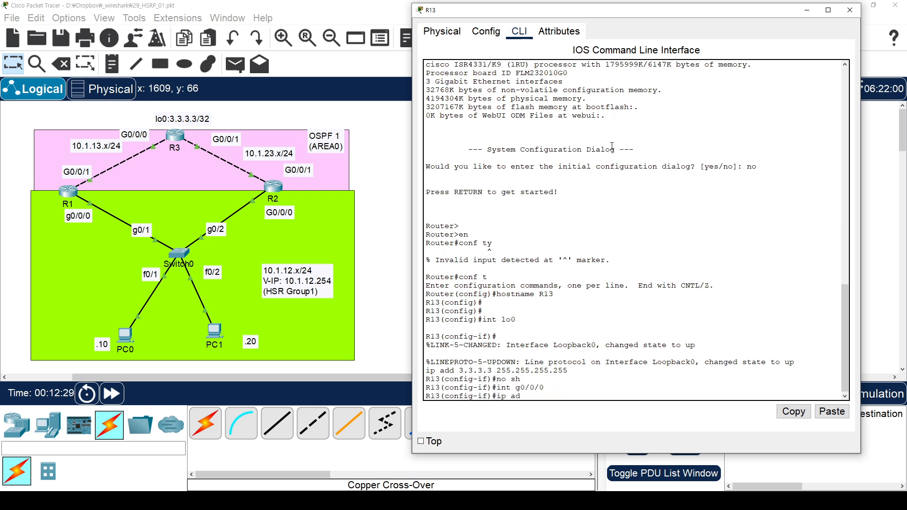
{"action": "type", "text": "d 10.1.13.3 255.255.255.0"}
{"action": "key", "text": "Return"}
{"action": "type", "text": "no sh"}
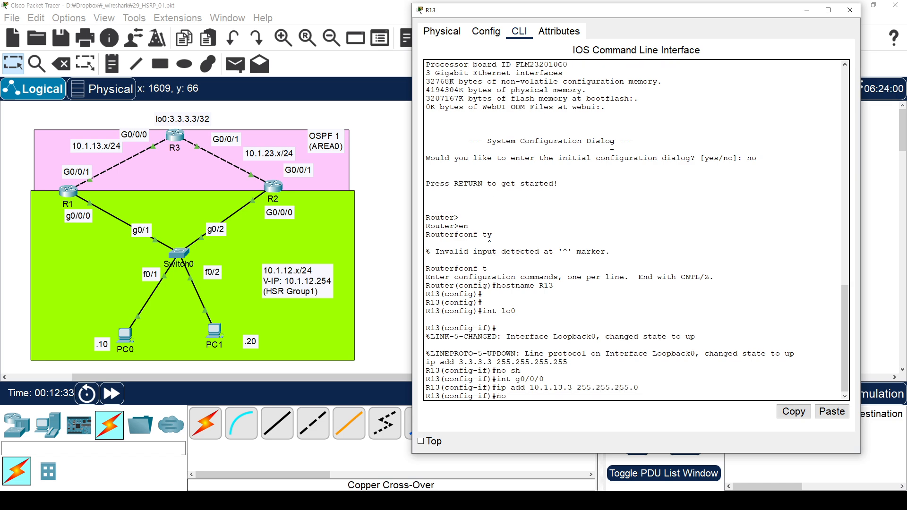
{"action": "key", "text": "Return"}
Configure R13's interface g0/0/1 with IP address 10.1.23.3 255.255.255.0 and enable it.
{"action": "type", "text": "int g"}
{"action": "key", "text": "Return"}
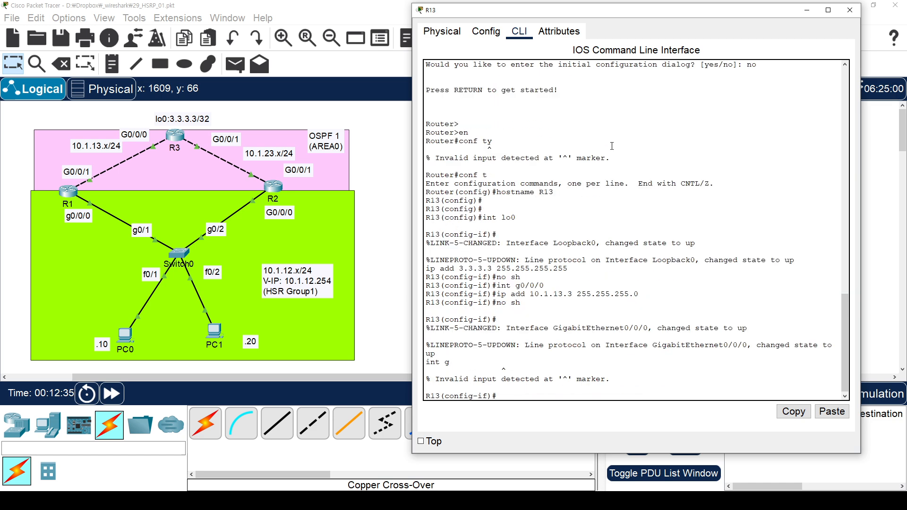
{"action": "type", "text": "int g0/0/1"}
{"action": "key", "text": "Return"}
{"action": "type", "text": "ip ad"}
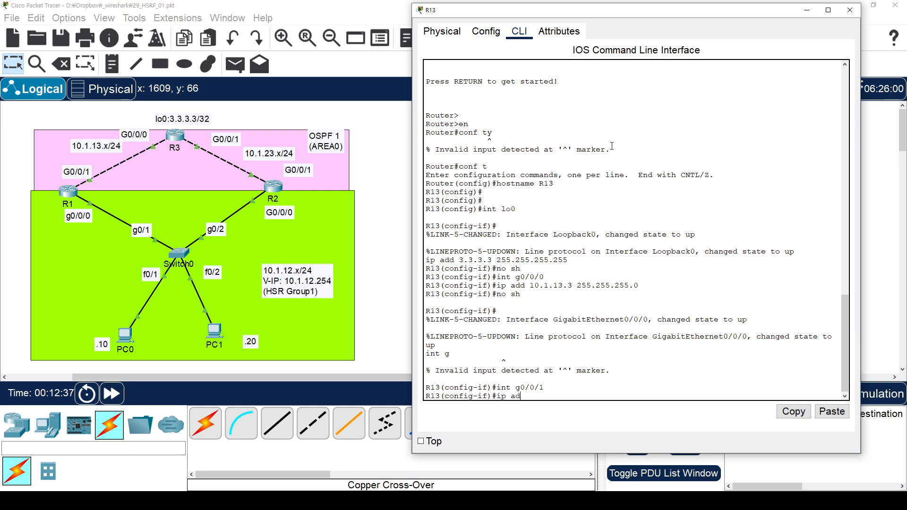
{"action": "type", "text": "d 10.1.23.3 255.255.255.0"}
{"action": "key", "text": "Return"}
{"action": "type", "text": "no sh"}
{"action": "key", "text": "Return"}
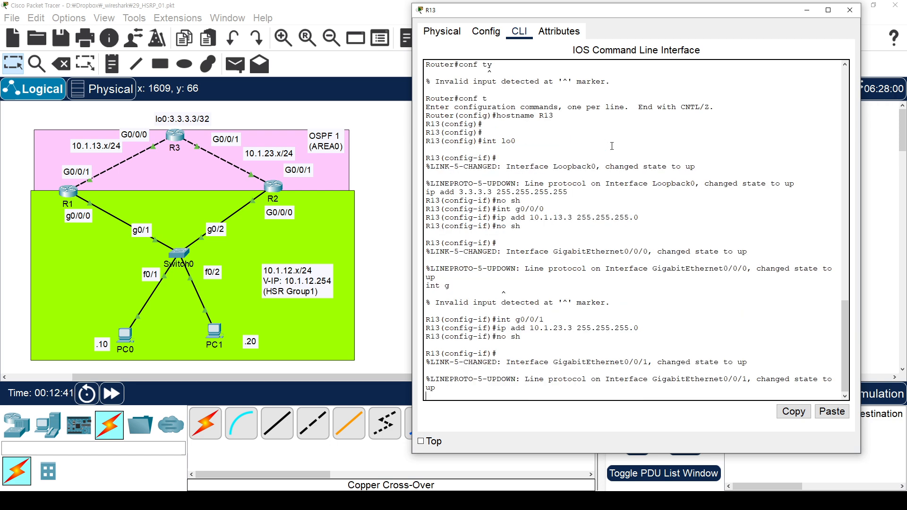
Return R13 to privileged mode and show its brief IP interface list.
{"action": "key", "text": "ctrl+z"}
{"action": "type", "text": "sh ip int b"}
{"action": "key", "text": "Return"}
{"action": "key", "text": "Return"}
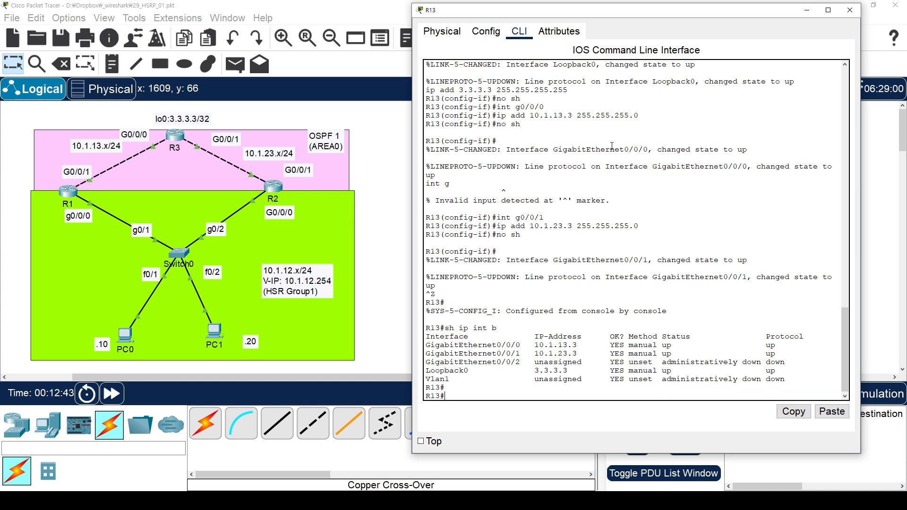
Start OSPF process 1 on R13 and set its router ID to 3.3.3.3.
{"action": "type", "text": "conf t"}
{"action": "key", "text": "Return"}
{"action": "type", "text": "router ospf 1"}
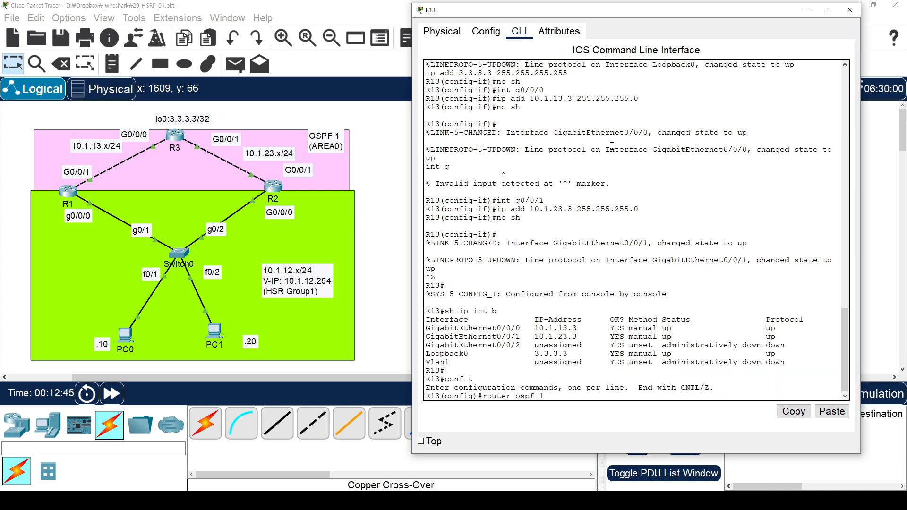
{"action": "key", "text": "Return"}
{"action": "type", "text": "router-id"}
{"action": "type", "text": "3.3.3.3"}
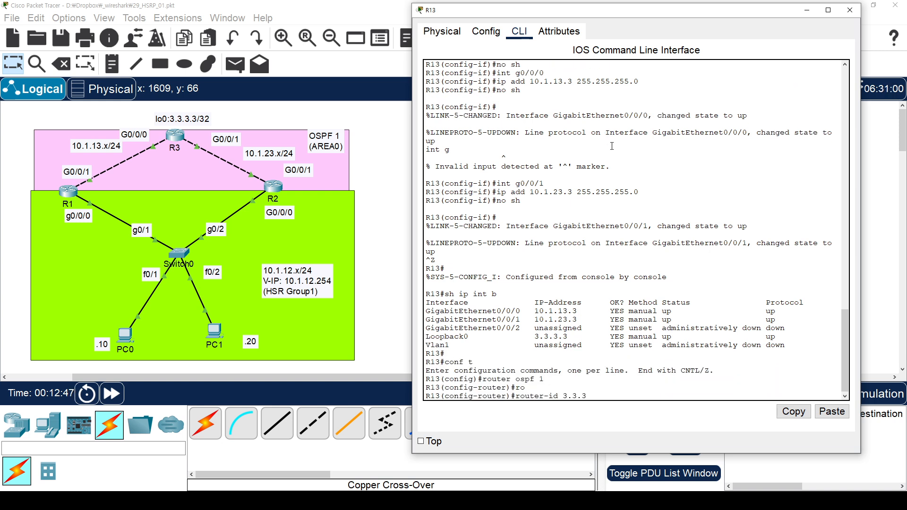
{"action": "key", "text": "Return"}
Add networks 10.1.13.3 and 10.1.23.3, each with wildcard 0.0.0.0, to area 0 in R13's OSPF process.
{"action": "type", "text": "net"}
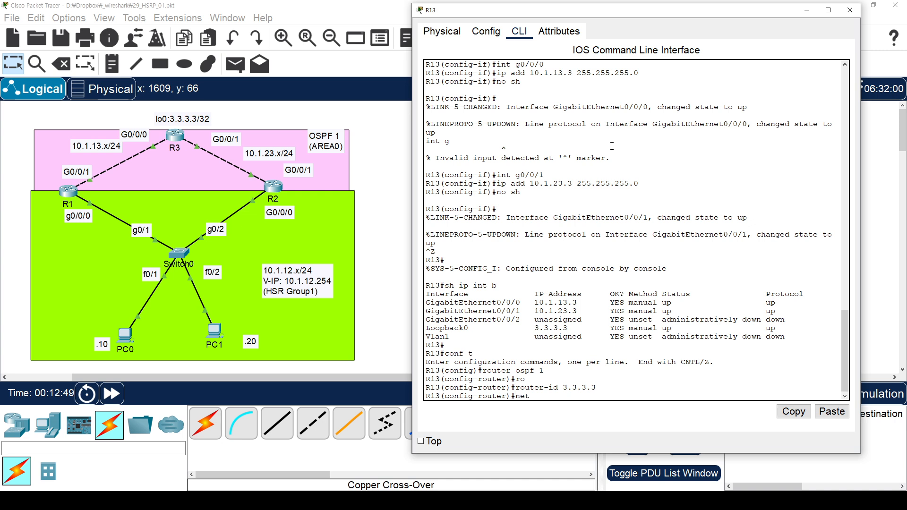
{"action": "type", "text": " 10.1.13.3 0.0.0.0 area 0"}
{"action": "key", "text": "Return"}
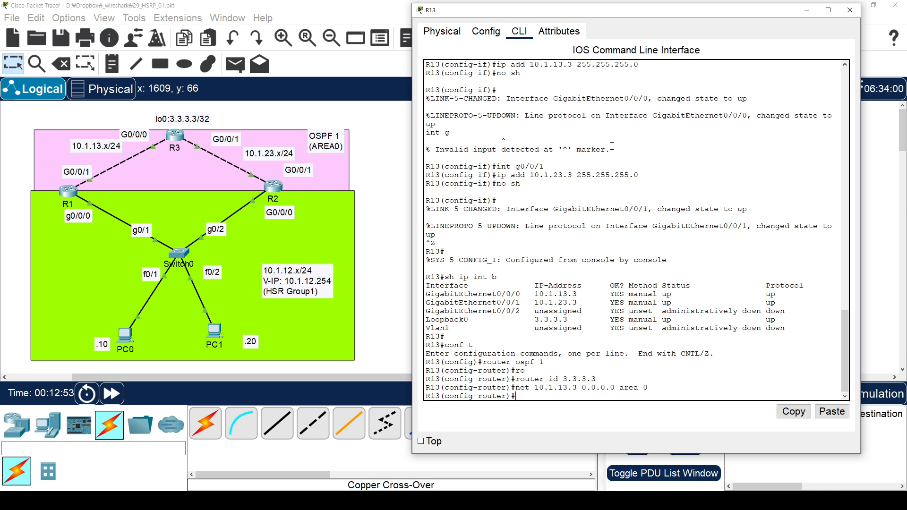
{"action": "type", "text": "net 10.1.23.3 0.0.0.0 area"}
{"action": "key", "text": "Return"}
Add network 3.3.3.3 with wildcard 0.0.0.0 to OSPF area 0, leave configuration mode and close R13's window.
{"action": "type", "text": "n"}
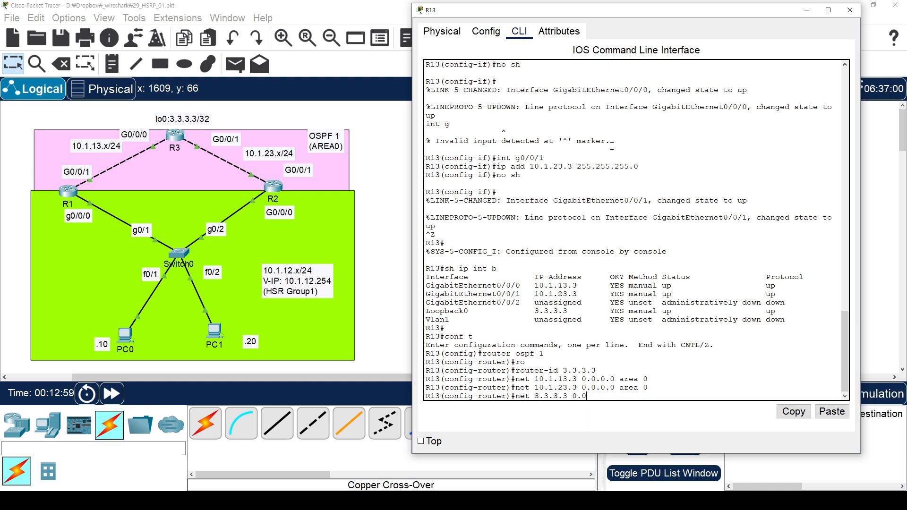
{"action": "key", "text": "Return"}
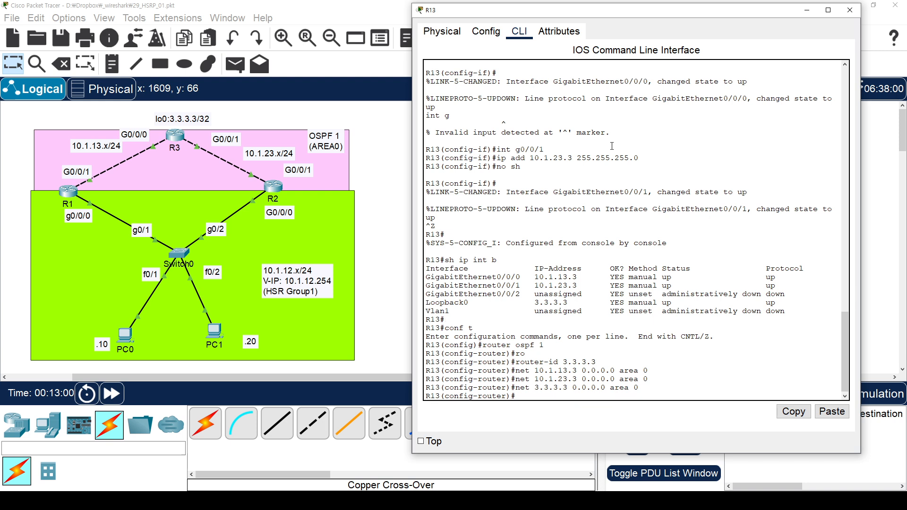
{"action": "key", "text": "ctrl+z"}
{"action": "key", "text": "Return"}
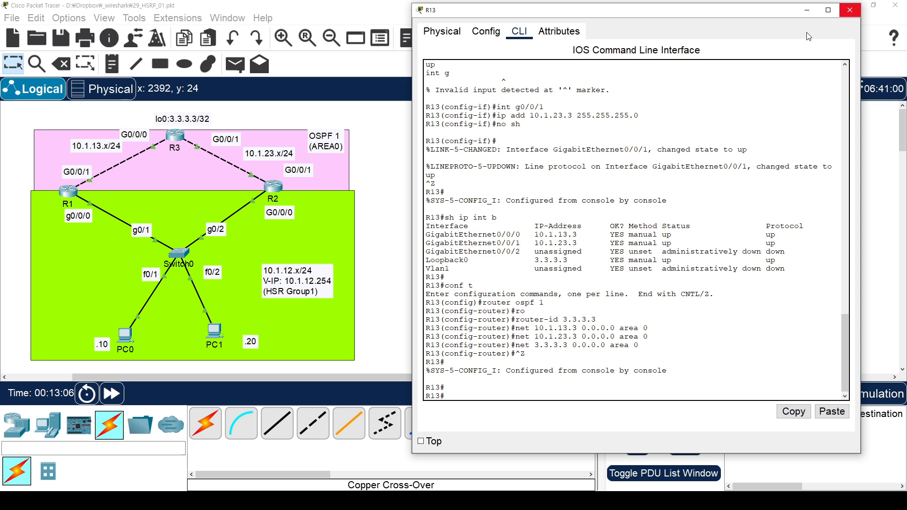
{"action": "left_click", "coordinate": [843, 14]}
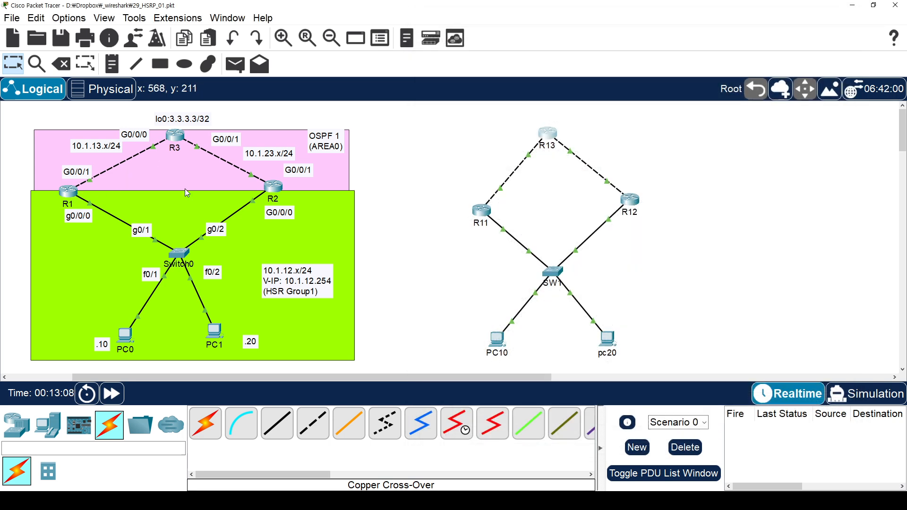
Open R11's command line, return to privileged mode and show its brief OSPF interface list.
{"action": "left_click", "coordinate": [481, 213]}
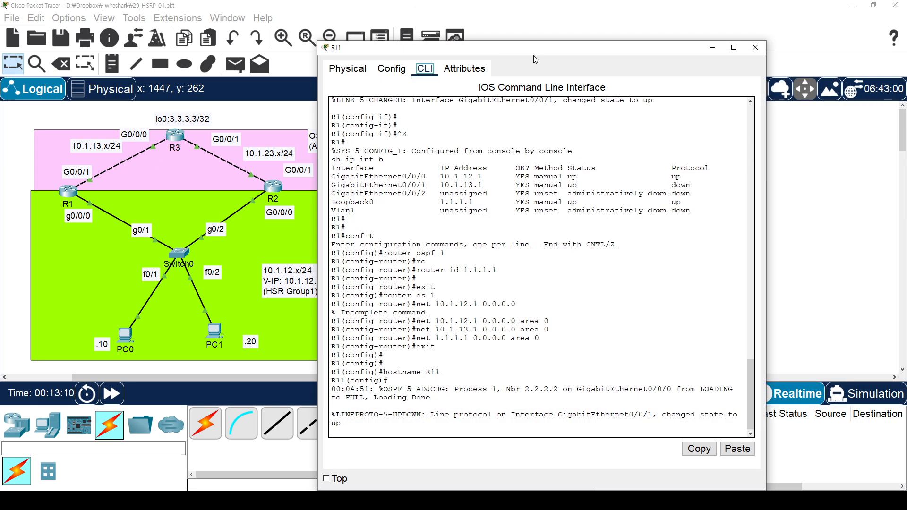
{"action": "left_click_drag", "start_coordinate": [547, 53], "coordinate": [589, 31]}
{"action": "key", "text": "Return"}
{"action": "key", "text": "Return"}
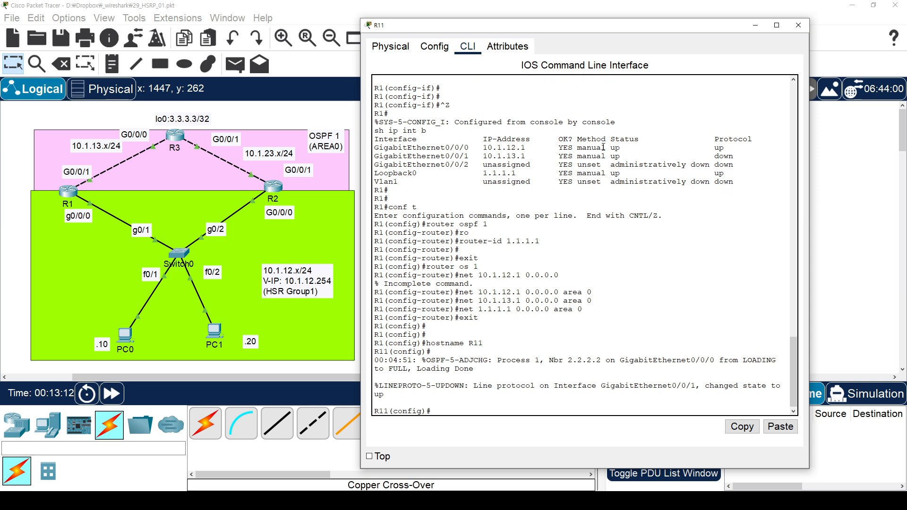
{"action": "key", "text": "ctrl+z"}
{"action": "key", "text": "Return"}
{"action": "key", "text": "Return"}
{"action": "type", "text": "show i"}
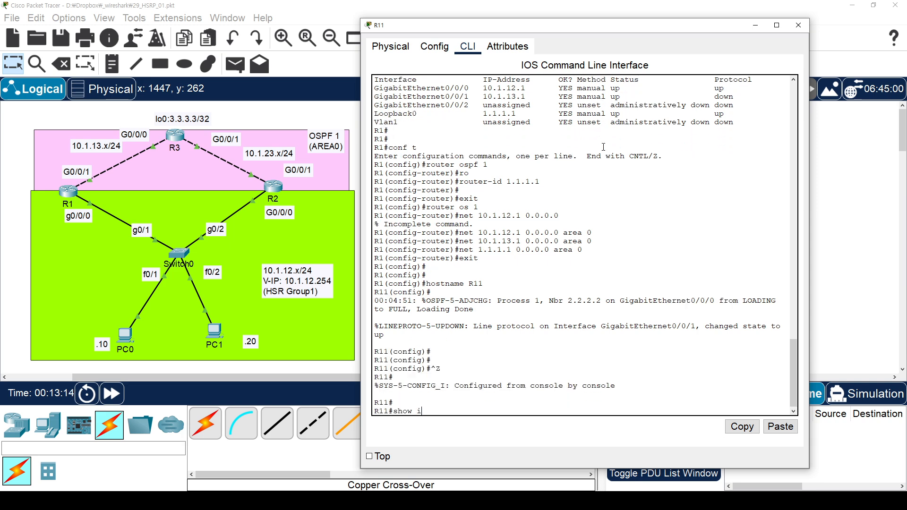
{"action": "type", "text": "p ospf int b"}
{"action": "key", "text": "Return"}
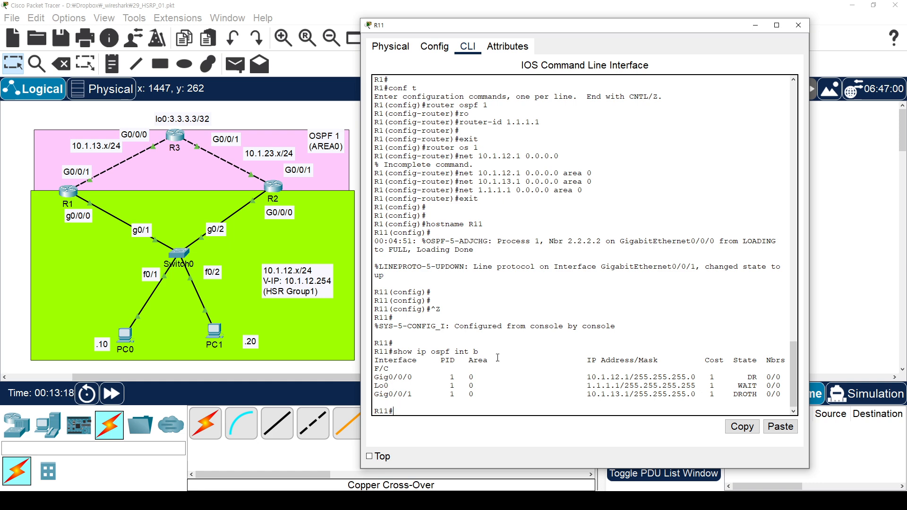
Show R11's OSPF neighbor table and move its window clear of the original topology.
{"action": "key", "text": "Return"}
{"action": "key", "text": "Return"}
{"action": "key", "text": "Return"}
{"action": "type", "text": "sh ip o"}
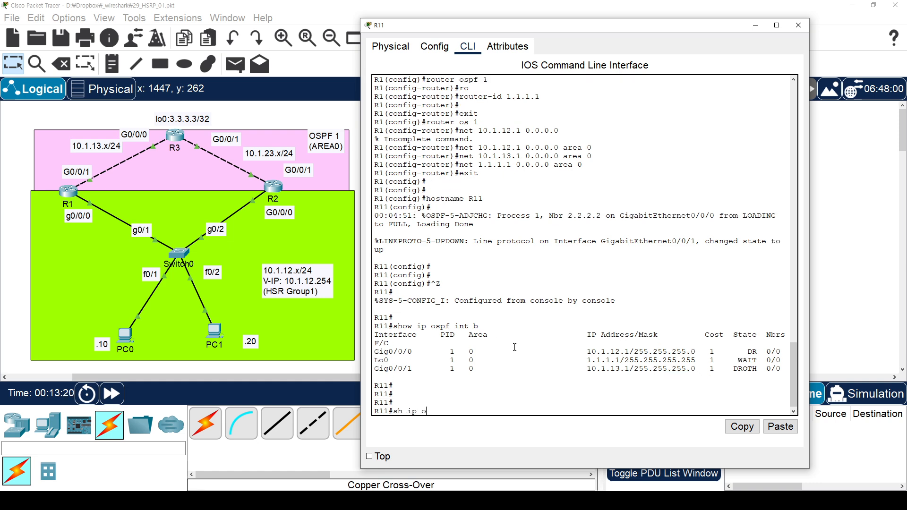
{"action": "type", "text": "spf ne"}
{"action": "key", "text": "Tab"}
{"action": "key", "text": "Return"}
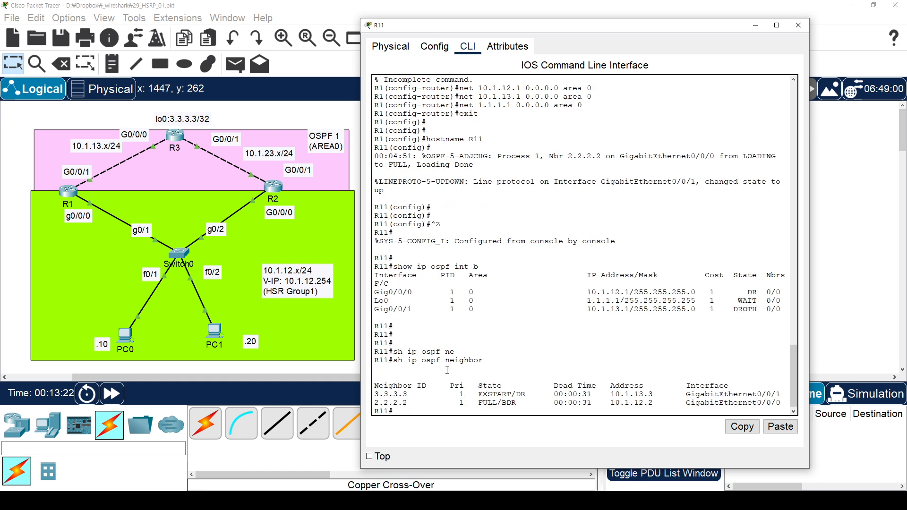
{"action": "left_click_drag", "start_coordinate": [499, 32], "coordinate": [548, 32]}
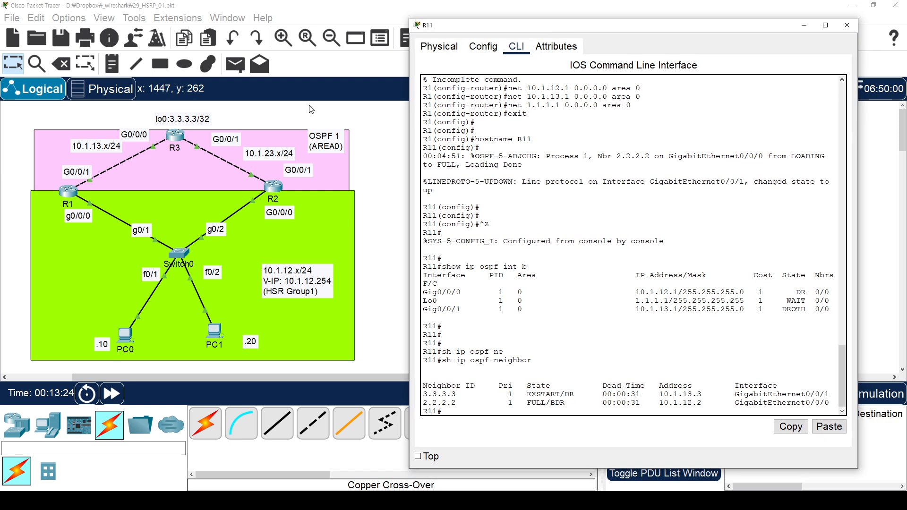
Refresh R11's OSPF neighbor table repeatedly to follow the state of neighbor 3.3.3.3, and close R11's window.
{"action": "left_click_drag", "start_coordinate": [531, 403], "coordinate": [574, 394]}
{"action": "left_click", "coordinate": [561, 402]}
{"action": "left_click", "coordinate": [574, 392]}
{"action": "key", "text": "Up"}
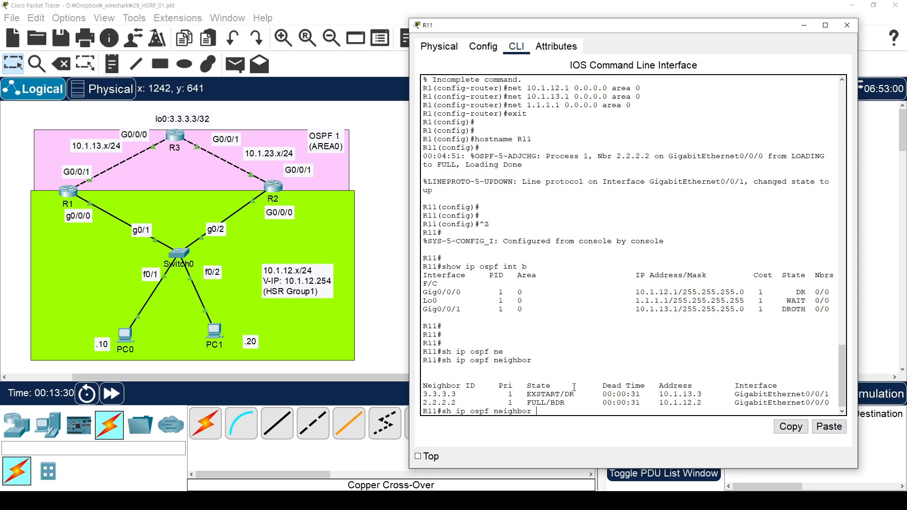
{"action": "key", "text": "Return"}
{"action": "key", "text": "Up"}
{"action": "key", "text": "Return"}
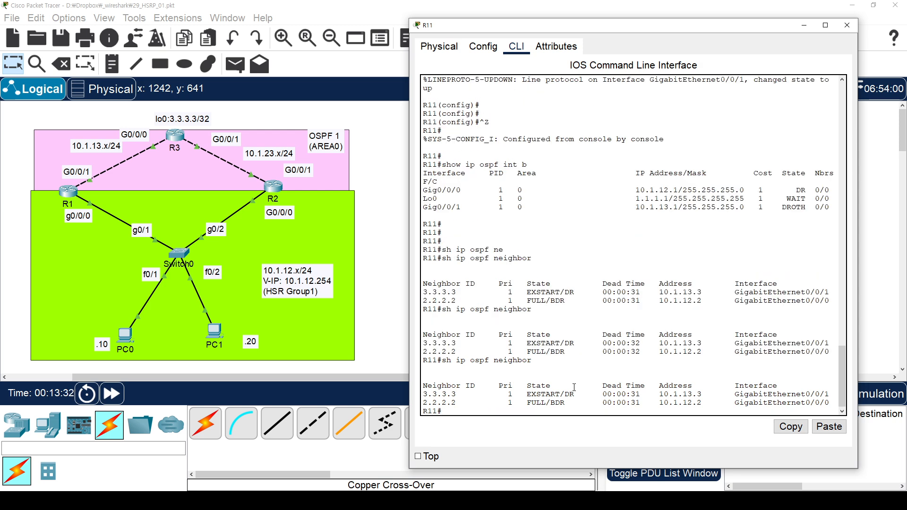
{"action": "key", "text": "Up"}
{"action": "key", "text": "Return"}
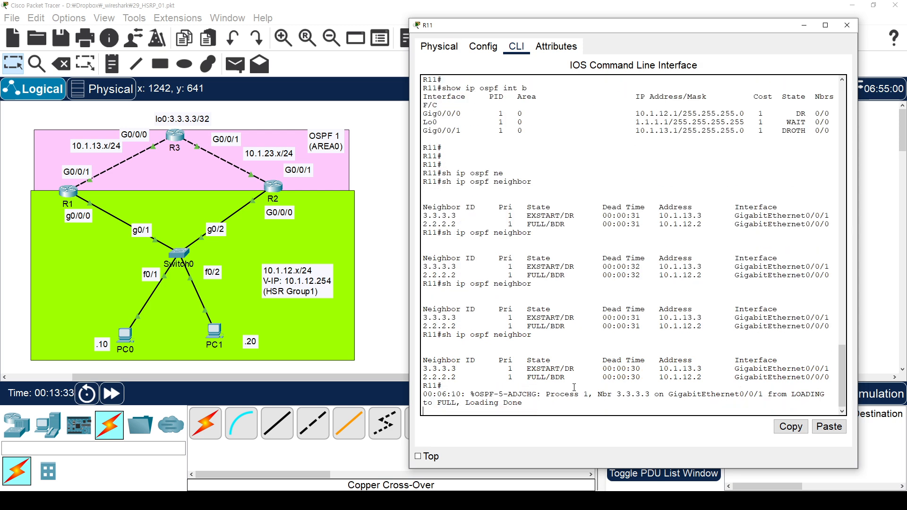
{"action": "key", "text": "Return"}
{"action": "key", "text": "Return"}
{"action": "key", "text": "Up"}
{"action": "key", "text": "Return"}
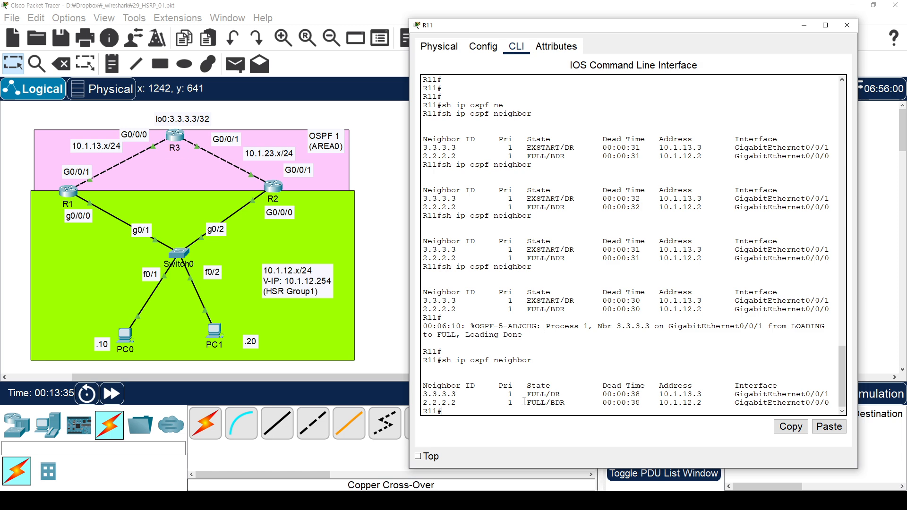
{"action": "left_click", "coordinate": [846, 25]}
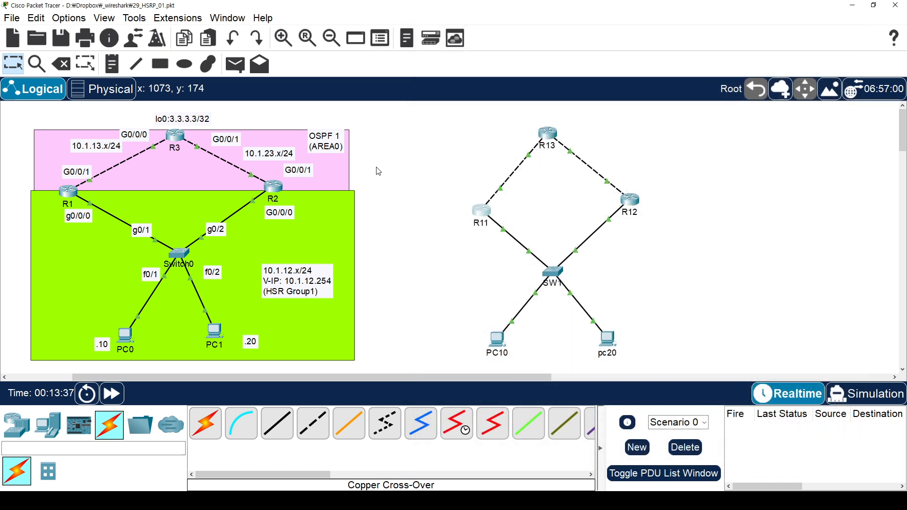
Open R12's command line, return to privileged mode and show its brief OSPF interface list.
{"action": "left_click", "coordinate": [631, 199]}
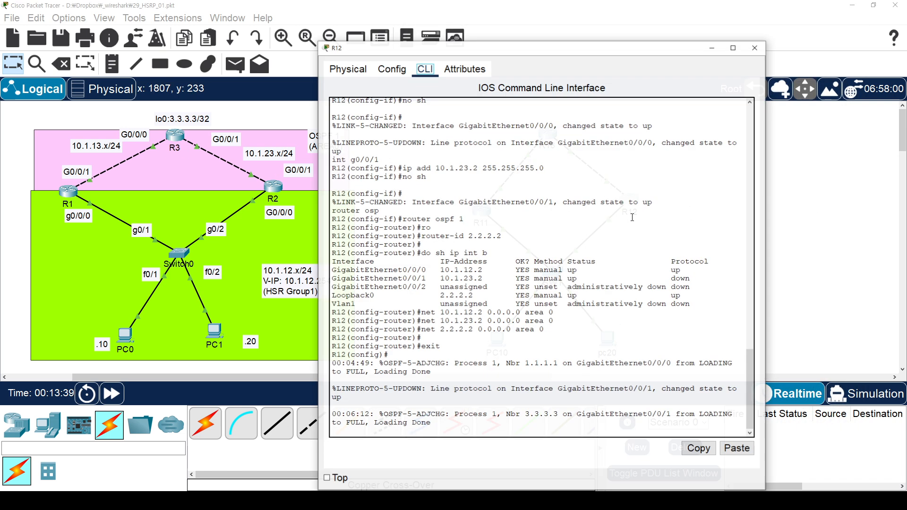
{"action": "key", "text": "Return"}
{"action": "key", "text": "Return"}
{"action": "key", "text": "ctrl+z"}
{"action": "type", "text": "sh"}
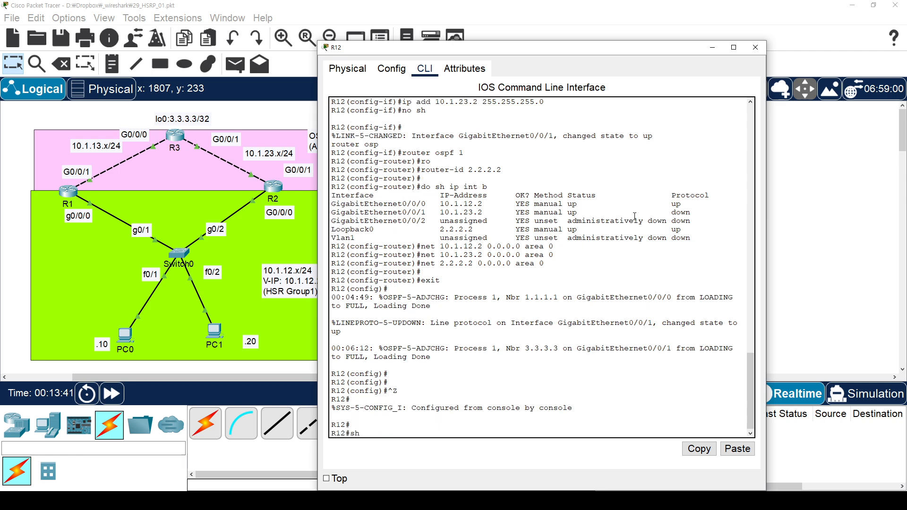
{"action": "type", "text": "ow ip ospf int b"}
{"action": "key", "text": "Tab"}
{"action": "key", "text": "Return"}
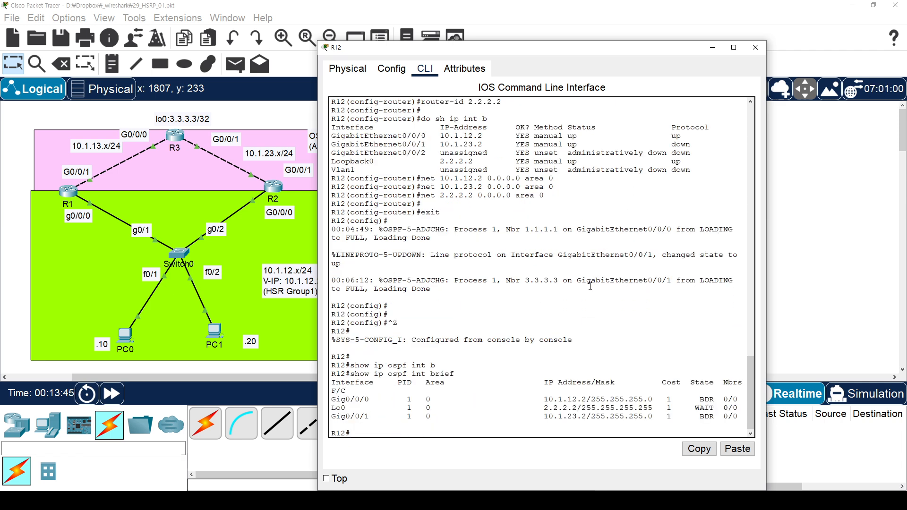
Show R12's OSPF neighbor table and close its window.
{"action": "key", "text": "Return"}
{"action": "type", "text": "sh ip ospf"}
{"action": "key", "text": "Tab"}
{"action": "type", "text": "ne"}
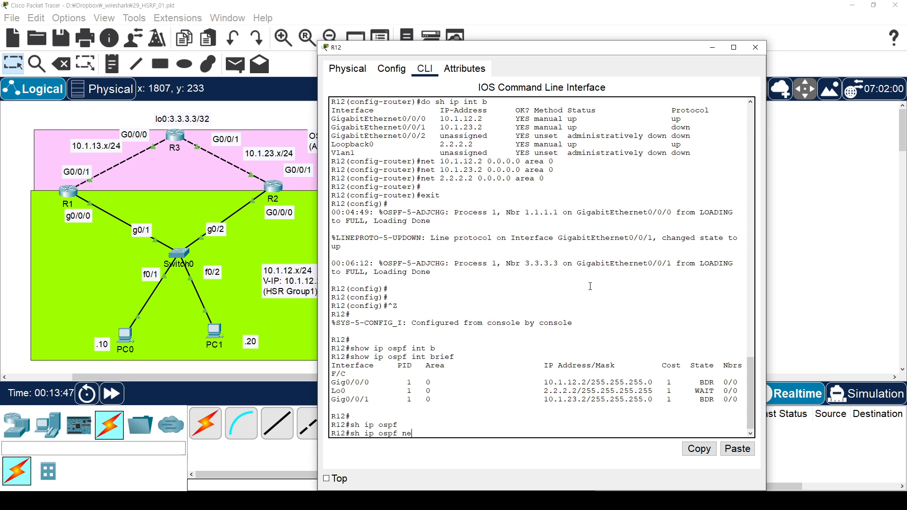
{"action": "key", "text": "Tab"}
{"action": "key", "text": "Return"}
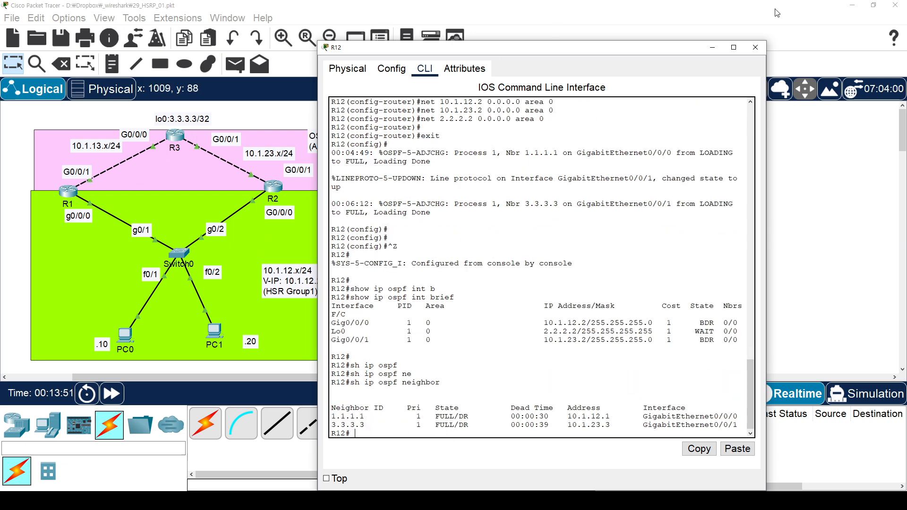
{"action": "left_click", "coordinate": [756, 47]}
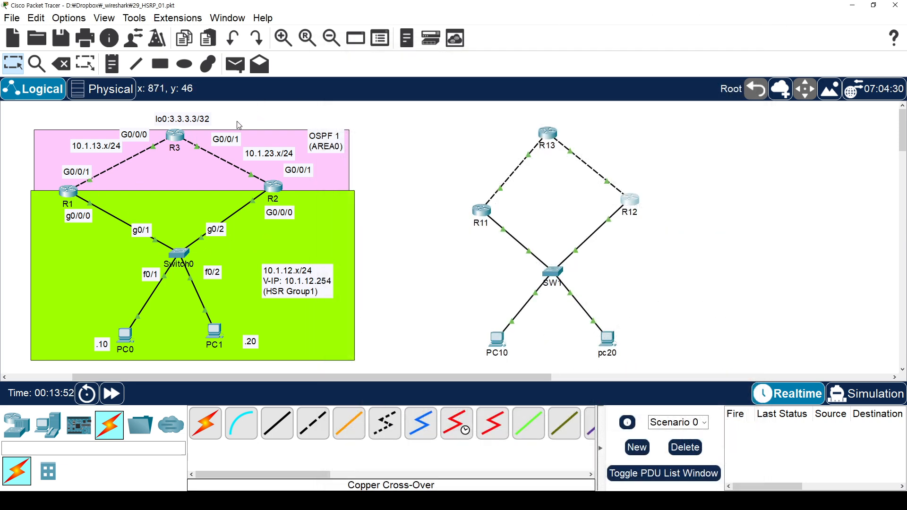
Open R13's command line and show its detailed OSPF interface information, quitting the paged output early.
{"action": "left_click", "coordinate": [556, 134]}
{"action": "left_click_drag", "start_coordinate": [575, 55], "coordinate": [618, 33]}
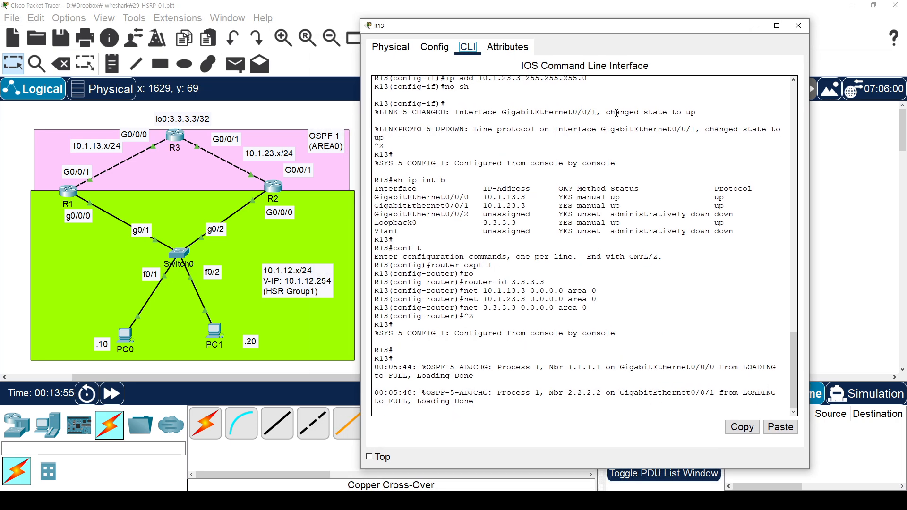
{"action": "key", "text": "Return"}
{"action": "key", "text": "Return"}
{"action": "key", "text": "ctrl+z"}
{"action": "key", "text": "Return"}
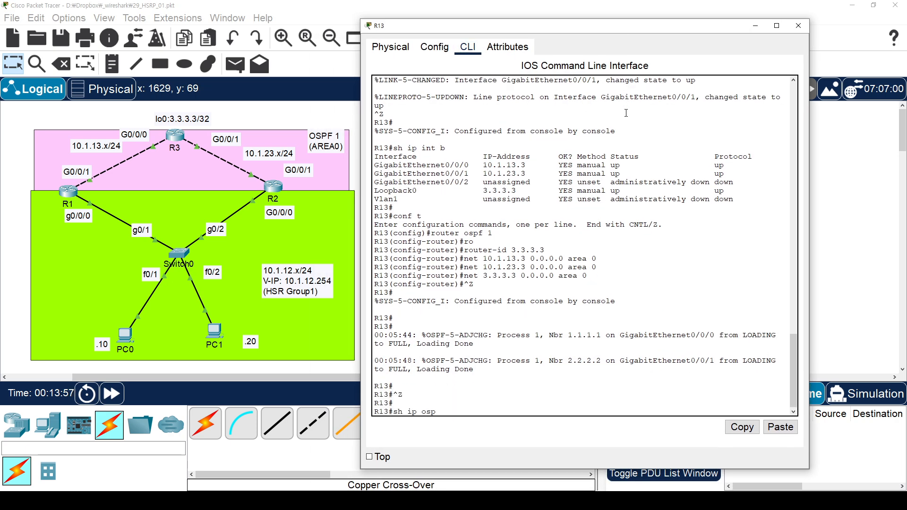
{"action": "type", "text": "sh ip ospf int"}
{"action": "key", "text": "Tab"}
{"action": "key", "text": "Return"}
{"action": "key", "text": "q"}
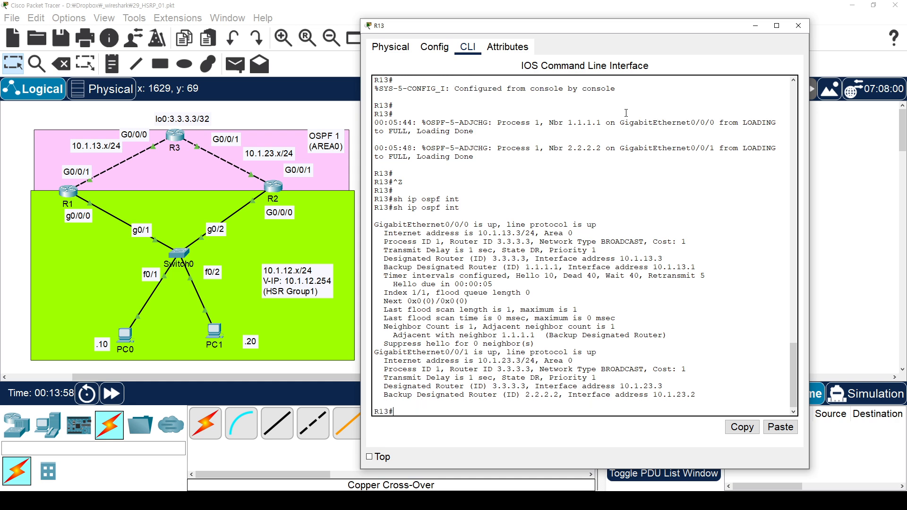
Show R13's OSPF interfaces in brief form.
{"action": "key", "text": "Up"}
{"action": "type", "text": "b"}
{"action": "key", "text": "Tab"}
{"action": "key", "text": "Return"}
{"action": "key", "text": "Return"}
{"action": "key", "text": "Return"}
Show R13's OSPF neighbor table and close its window.
{"action": "type", "text": "sh i"}
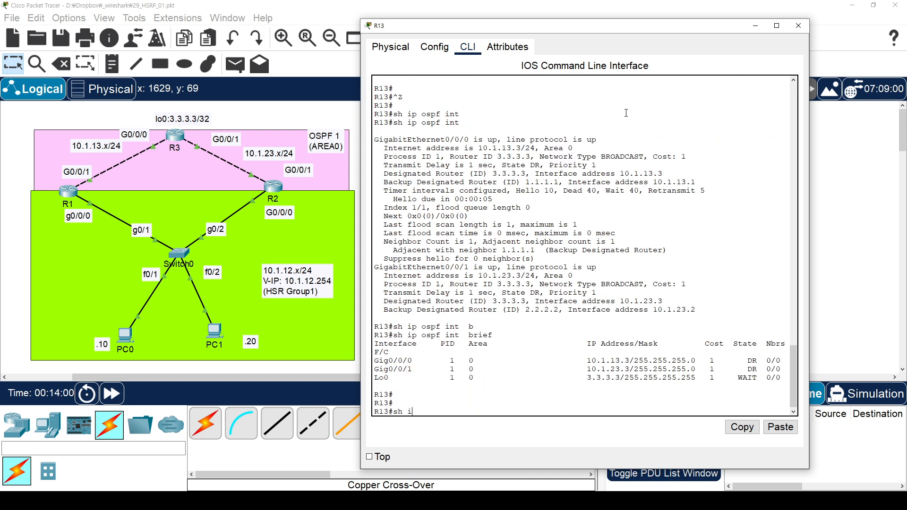
{"action": "type", "text": "p ospf ne"}
{"action": "key", "text": "Tab"}
{"action": "key", "text": "Return"}
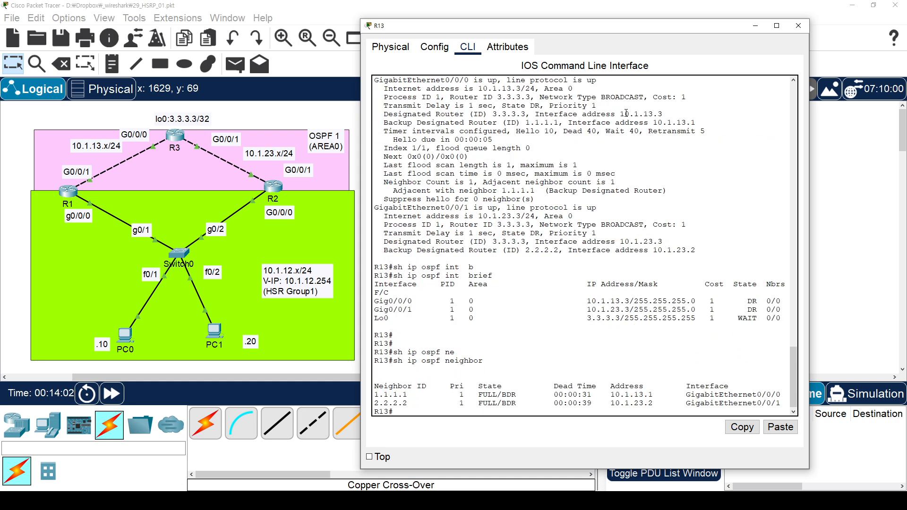
{"action": "key", "text": "Return"}
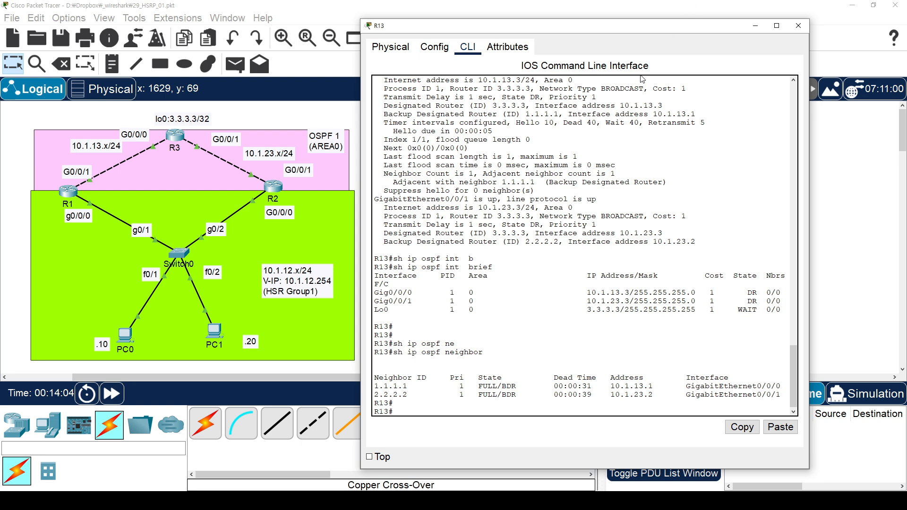
{"action": "left_click", "coordinate": [798, 26]}
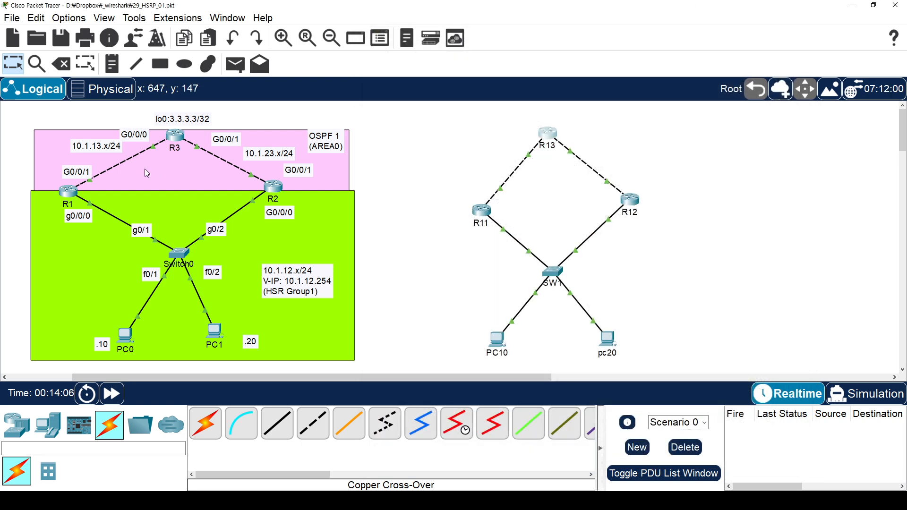
Move R11 and R12 farther apart to widen the second topology.
{"action": "left_click_drag", "start_coordinate": [489, 206], "coordinate": [454, 206]}
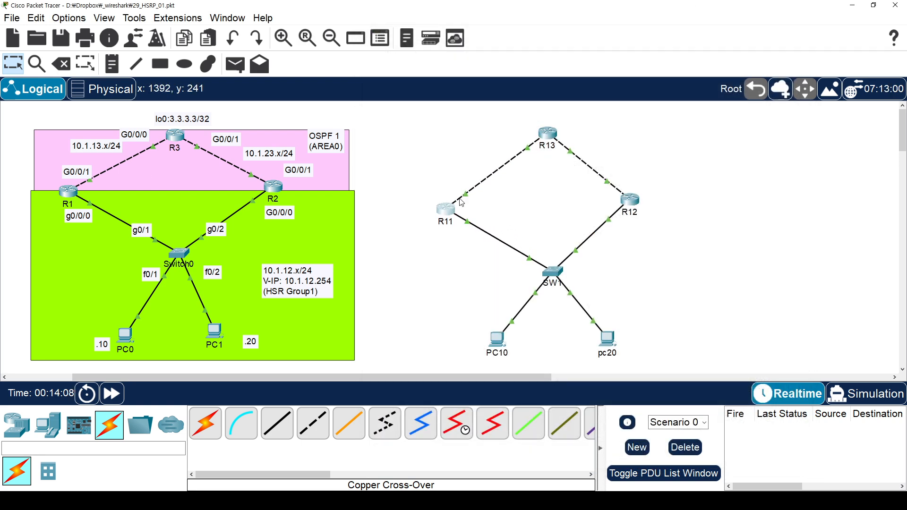
{"action": "left_click_drag", "start_coordinate": [636, 204], "coordinate": [665, 201]}
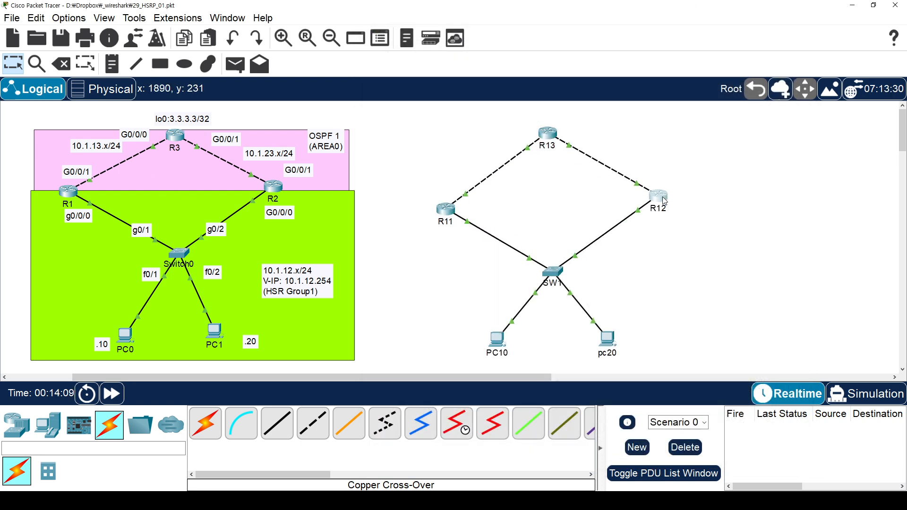
Set PC10's static IPv4 address to 10.1.12.10 with the subnet mask of the /24 network, and close its window.
{"action": "left_click", "coordinate": [503, 349]}
{"action": "left_click", "coordinate": [435, 69]}
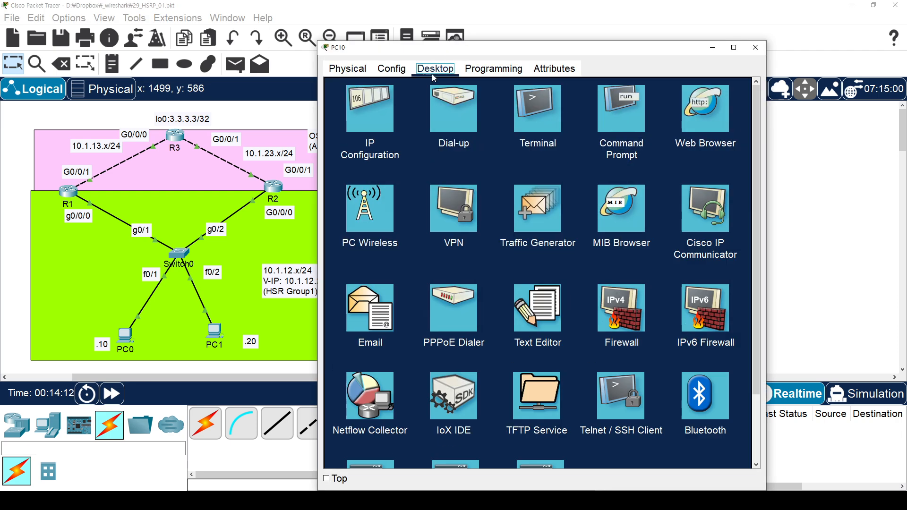
{"action": "left_click", "coordinate": [370, 133]}
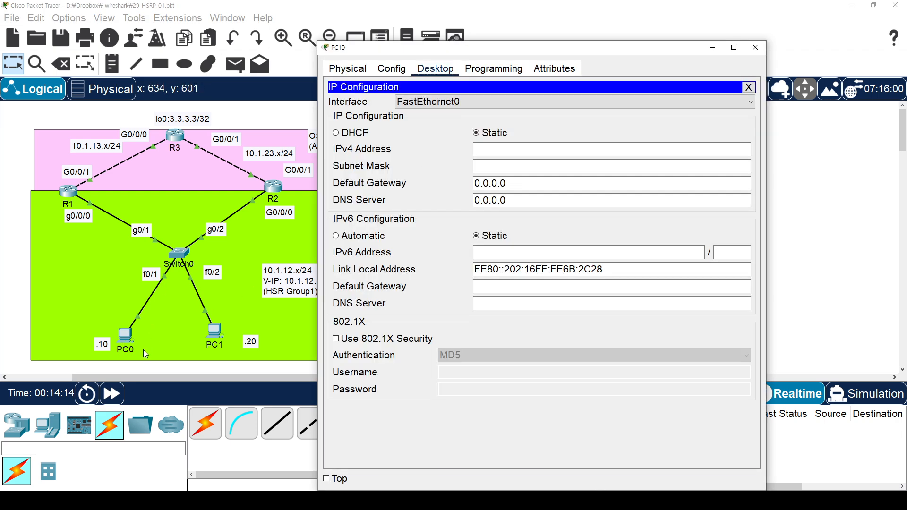
{"action": "left_click", "coordinate": [494, 152]}
{"action": "type", "text": "10.1"}
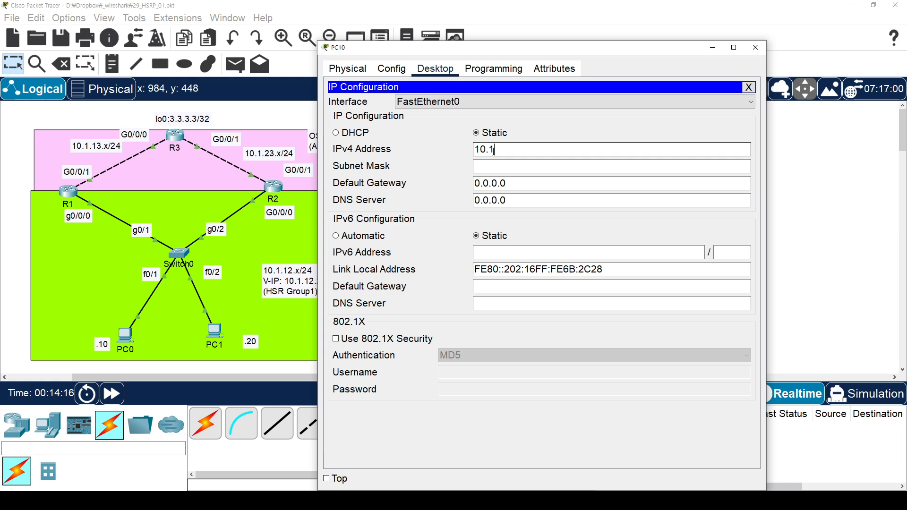
{"action": "type", "text": ".12.10"}
{"action": "key", "text": "Tab"}
{"action": "type", "text": "255.255.25"}
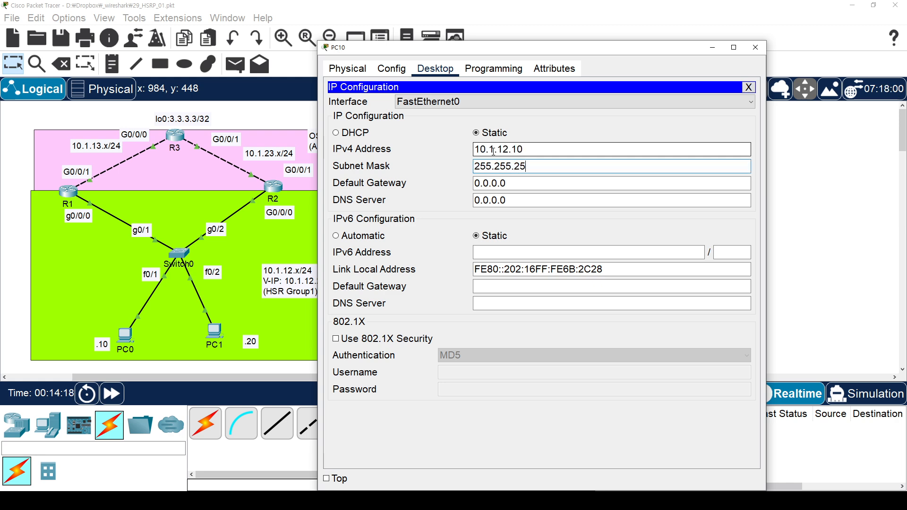
{"action": "left_click", "coordinate": [749, 87]}
{"action": "left_click", "coordinate": [755, 47]}
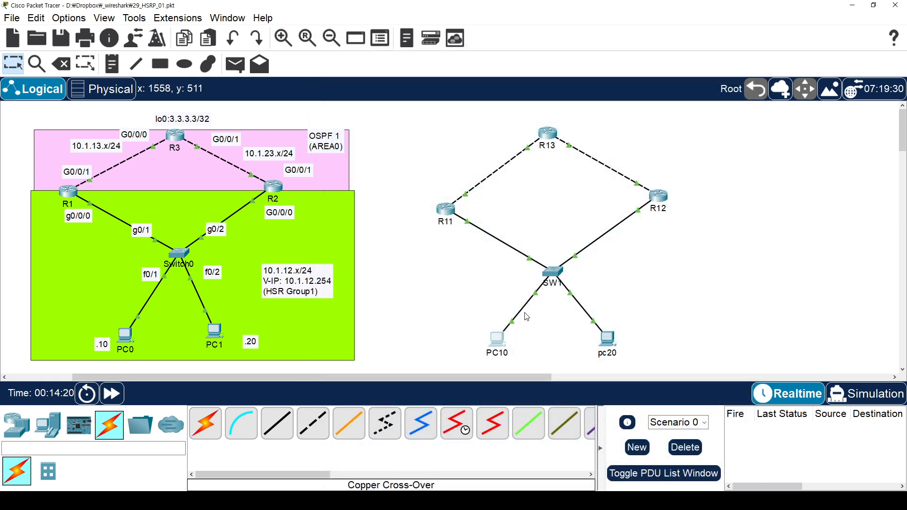
Set pc20's static IPv4 address to 10.1.12.20 in its IP configuration.
{"action": "left_click", "coordinate": [611, 336]}
{"action": "left_click", "coordinate": [435, 68]}
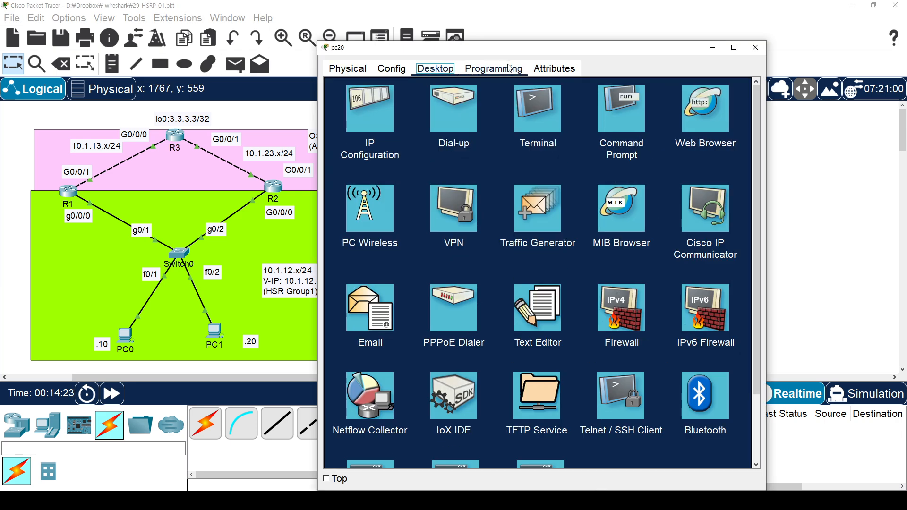
{"action": "left_click", "coordinate": [373, 109]}
{"action": "left_click", "coordinate": [494, 150]}
{"action": "type", "text": "10."}
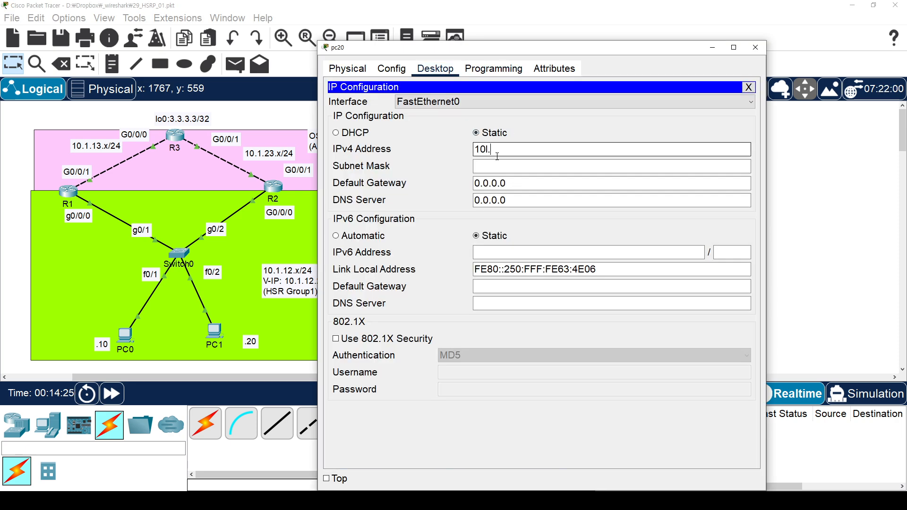
{"action": "type", "text": "1.12.20"}
{"action": "key", "text": "BackSpace"}
{"action": "key", "text": "BackSpace"}
{"action": "key", "text": "BackSpace"}
{"action": "key", "text": "BackSpace"}
{"action": "key", "text": "BackSpace"}
{"action": "key", "text": "BackSpace"}
{"action": "key", "text": "BackSpace"}
{"action": "key", "text": "BackSpace"}
{"action": "key", "text": "BackSpace"}
{"action": "key", "text": "BackSpace"}
{"action": "key", "text": "BackSpace"}
{"action": "type", "text": "10.1.12.20"}
{"action": "key", "text": "Tab"}
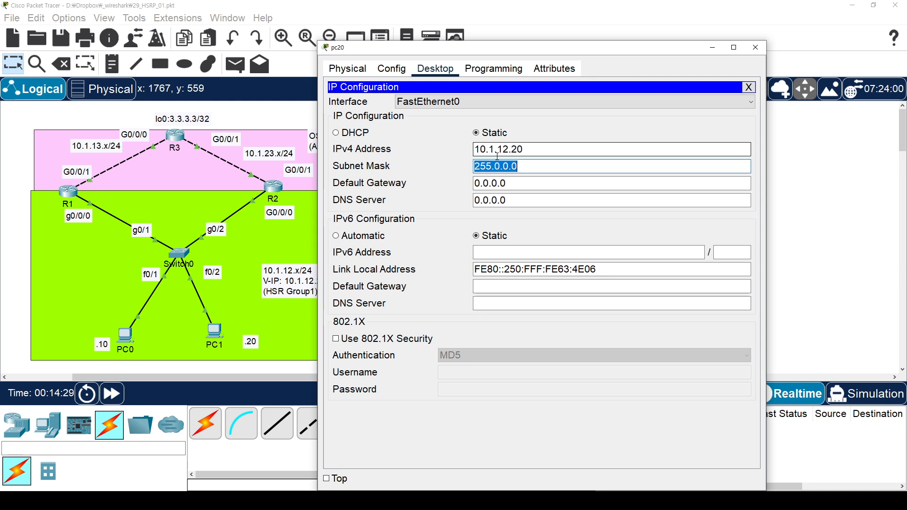
Set pc20's subnet mask to 255.255.255.0 and close its window.
{"action": "type", "text": "255.255.255."}
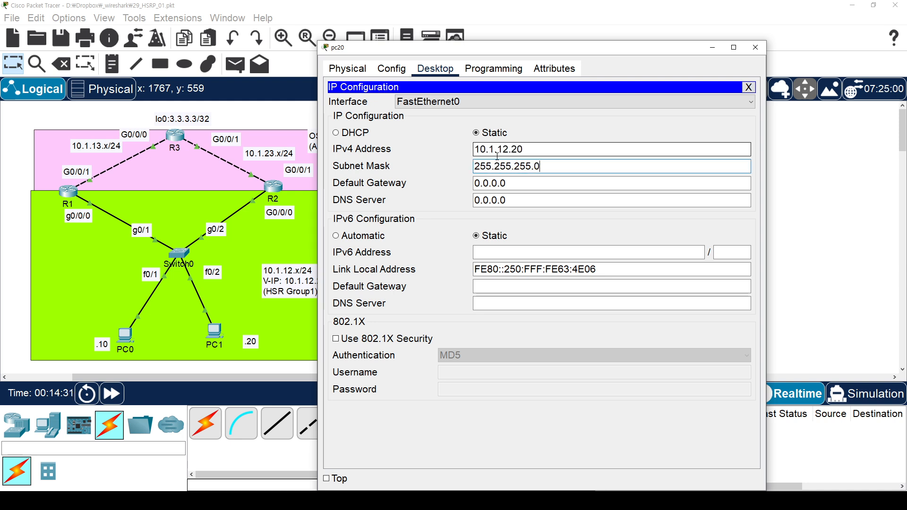
{"action": "left_click", "coordinate": [748, 87]}
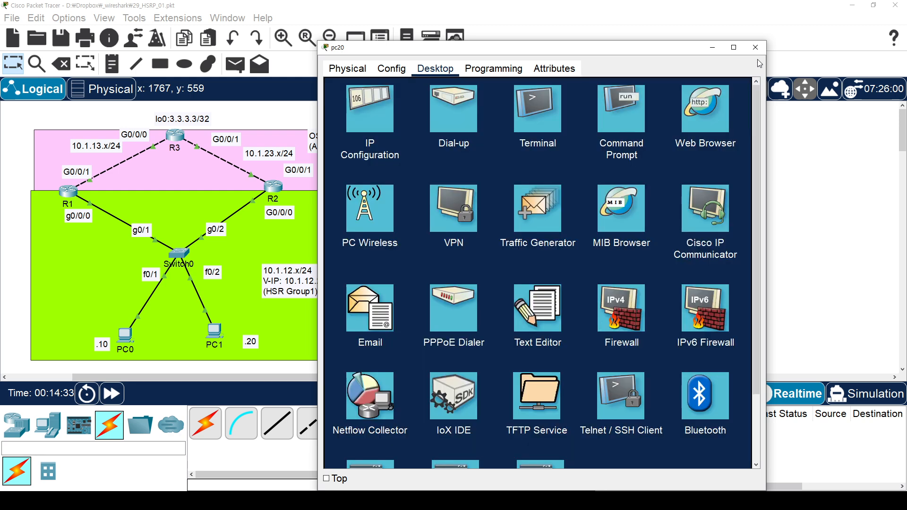
{"action": "left_click", "coordinate": [755, 47]}
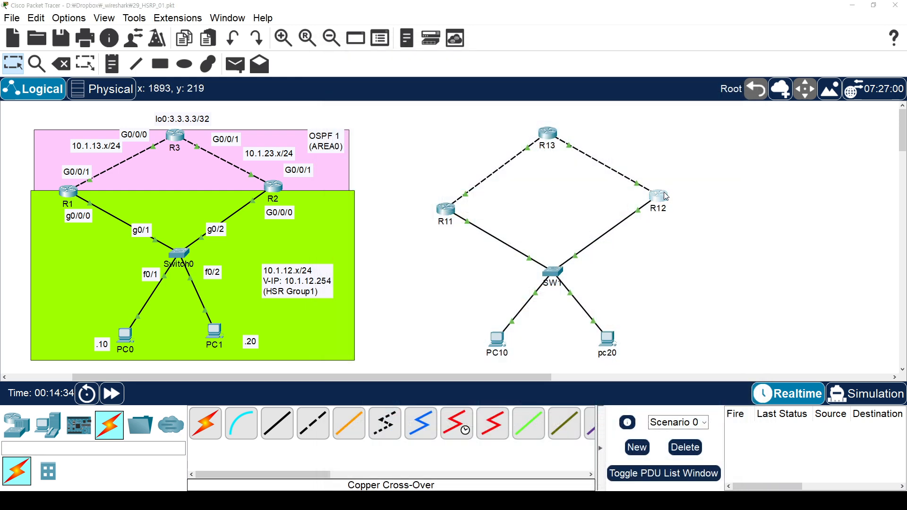
Show R12's OSPF routes with sh ip route ospf, compare them with the topology, and close its window.
{"action": "left_click", "coordinate": [665, 196]}
{"action": "left_click_drag", "start_coordinate": [574, 57], "coordinate": [607, 33]}
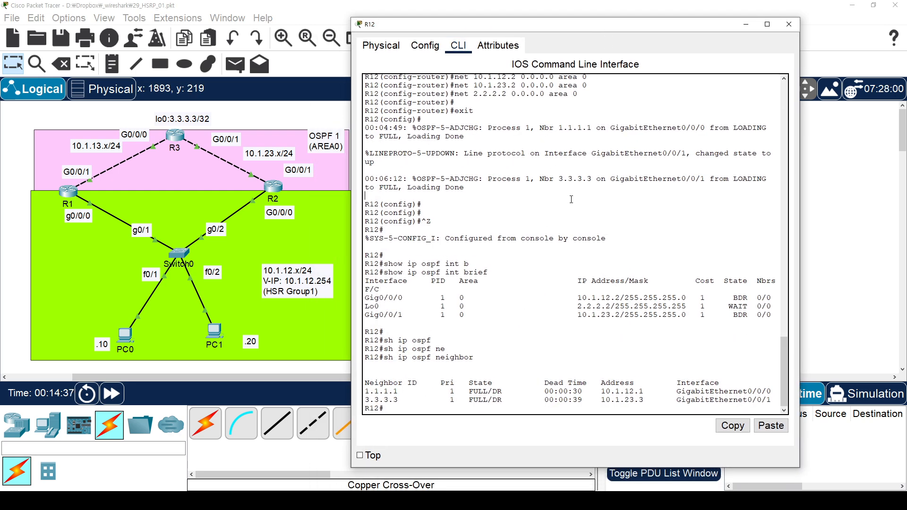
{"action": "key", "text": "Return"}
{"action": "key", "text": "Return"}
{"action": "type", "text": "sh ip ro"}
{"action": "key", "text": "Tab"}
{"action": "type", "text": "ospf"}
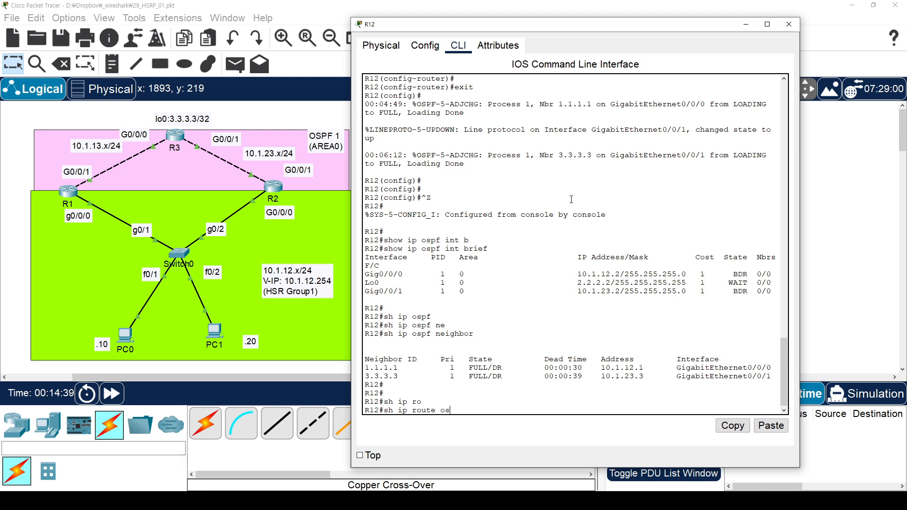
{"action": "key", "text": "Return"}
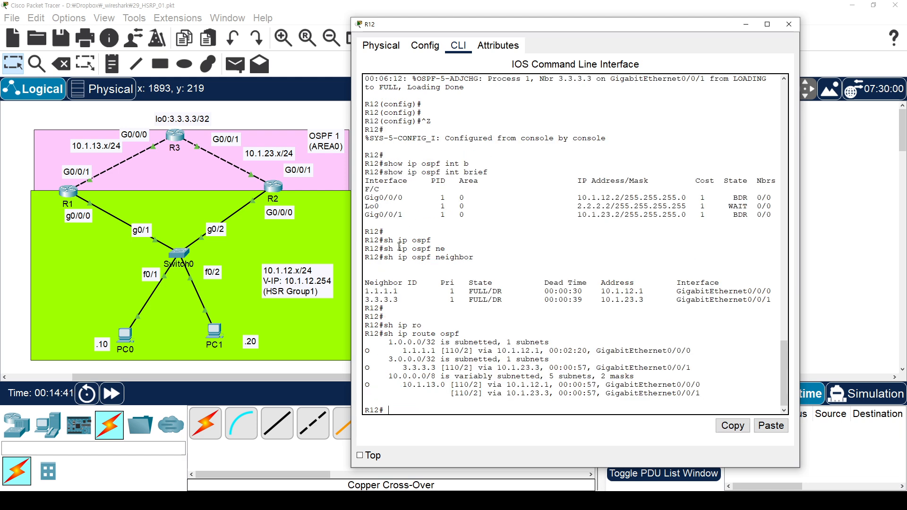
{"action": "left_click_drag", "start_coordinate": [507, 27], "coordinate": [544, 259]}
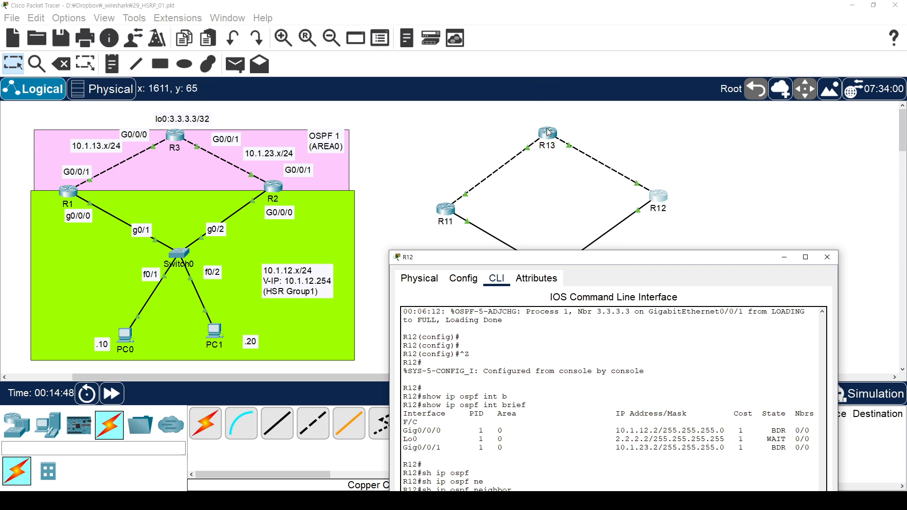
{"action": "left_click_drag", "start_coordinate": [496, 251], "coordinate": [536, 20]}
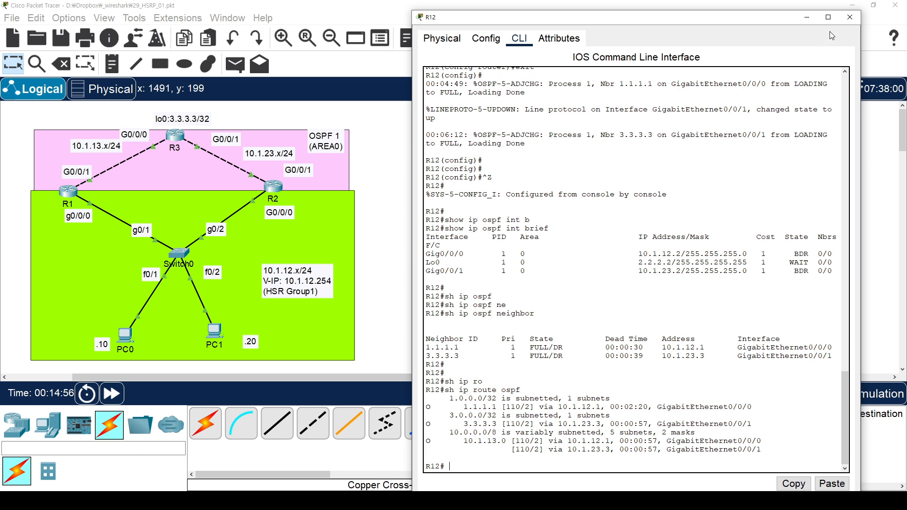
{"action": "left_click", "coordinate": [849, 17]}
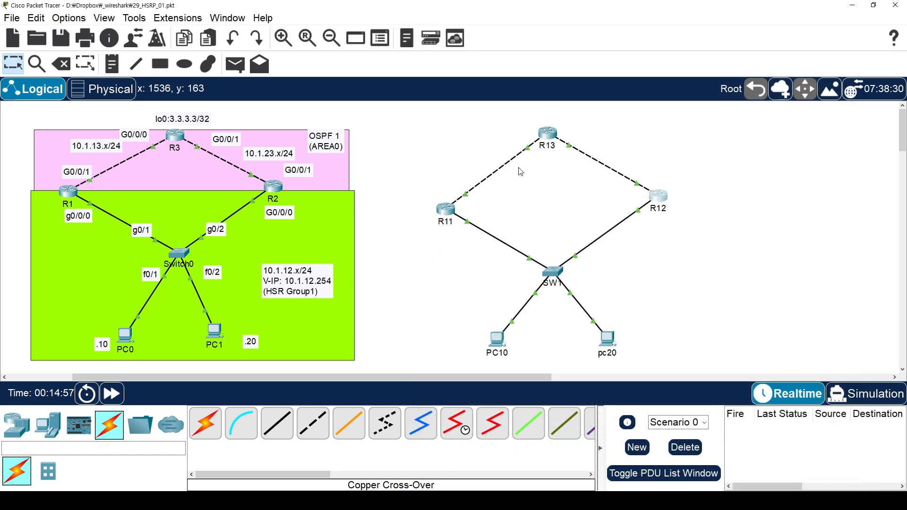
Show R11's OSPF routes with sh ip ro ospf and close its window.
{"action": "left_click", "coordinate": [445, 209]}
{"action": "key", "text": "Return"}
{"action": "key", "text": "Return"}
{"action": "type", "text": "sh i"}
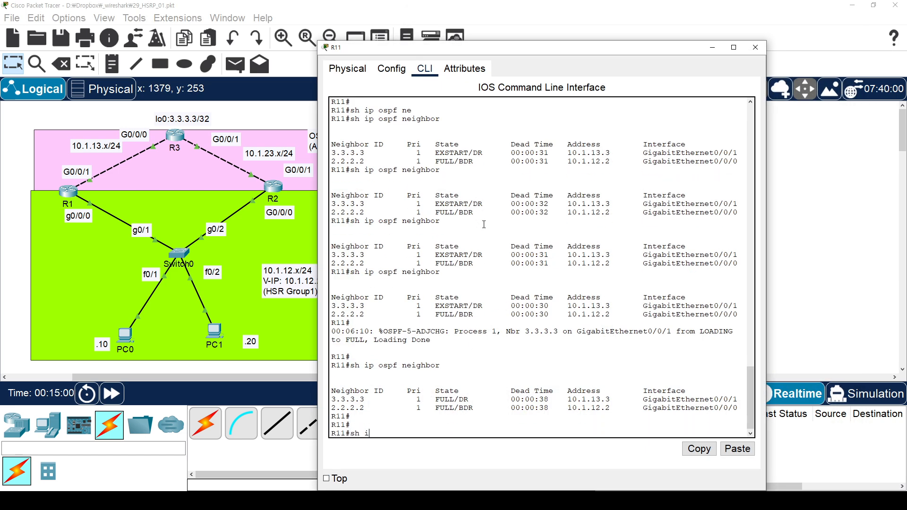
{"action": "type", "text": "p ro ospf"}
{"action": "key", "text": "Return"}
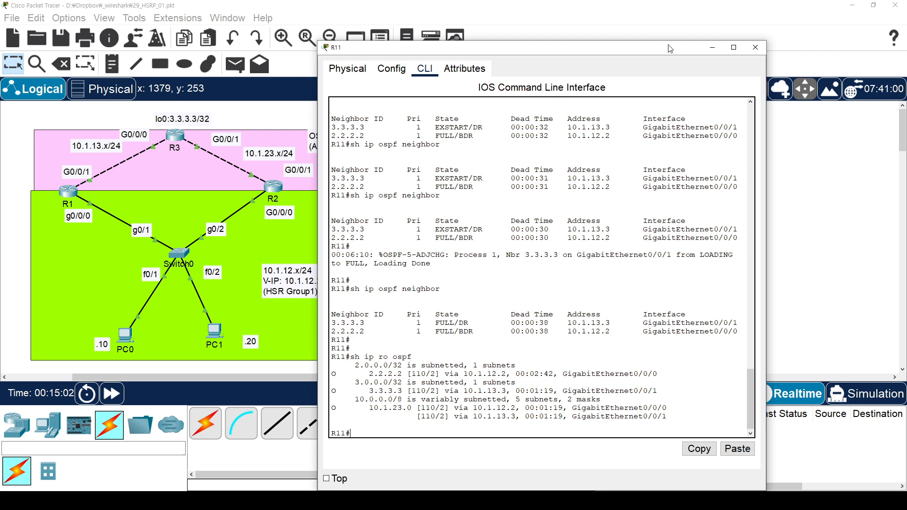
{"action": "left_click_drag", "start_coordinate": [768, 50], "coordinate": [768, 50]}
{"action": "left_click", "coordinate": [754, 47]}
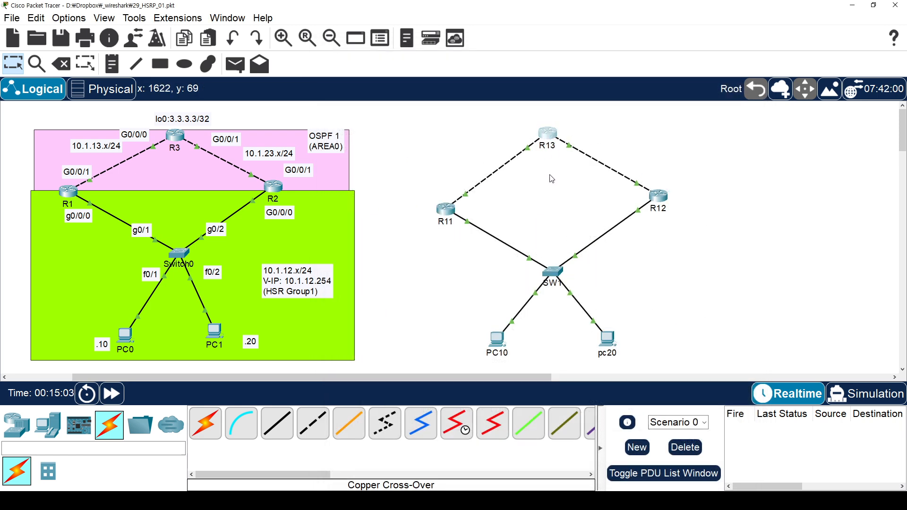
Show R13's OSPF routes with sh ip route ospf and close its window.
{"action": "left_click", "coordinate": [549, 170]}
{"action": "key", "text": "Return"}
{"action": "type", "text": "s"}
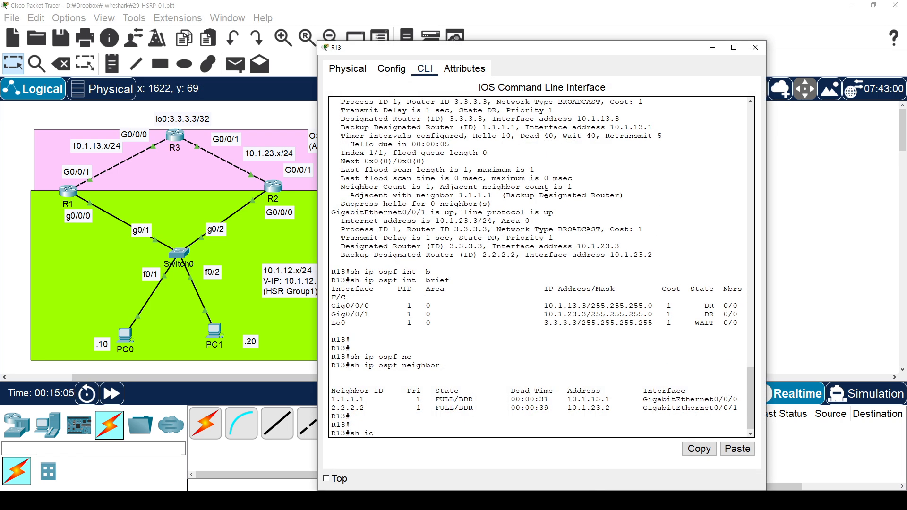
{"action": "type", "text": "h ip ro"}
{"action": "key", "text": "Tab"}
{"action": "type", "text": "ospf"}
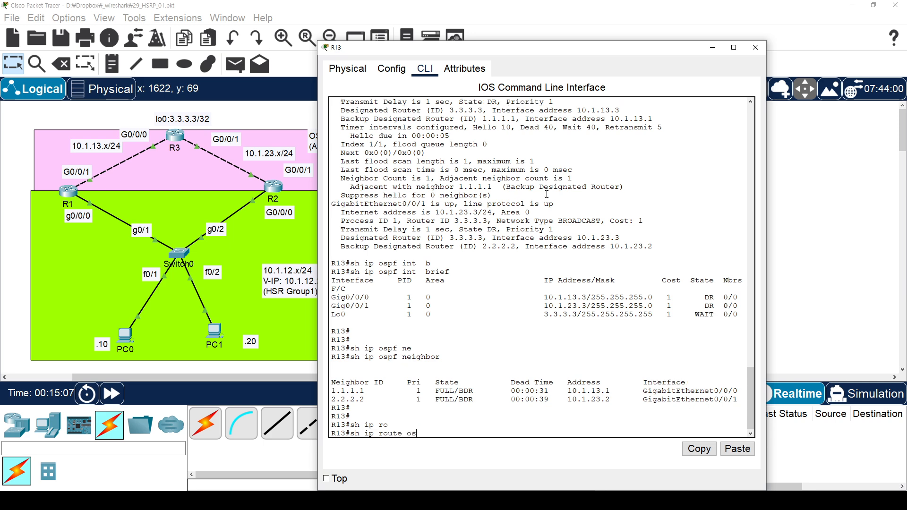
{"action": "key", "text": "Return"}
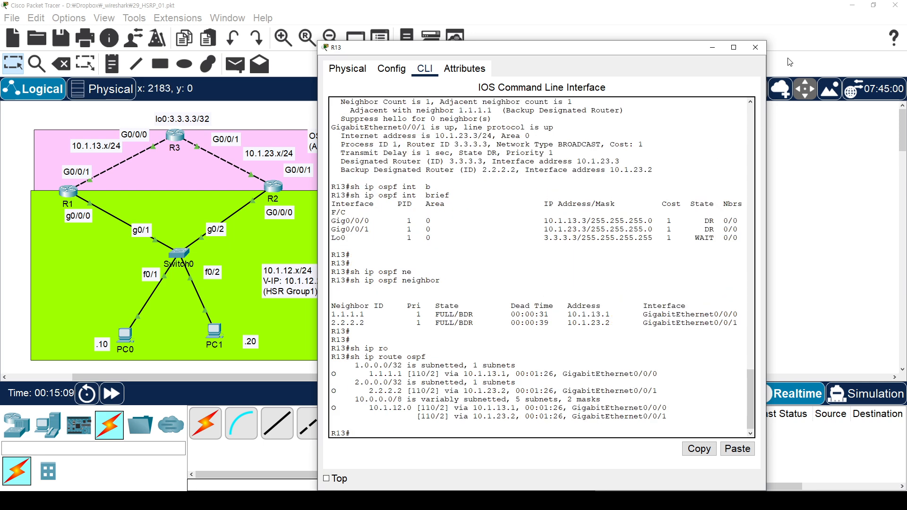
{"action": "left_click", "coordinate": [754, 47]}
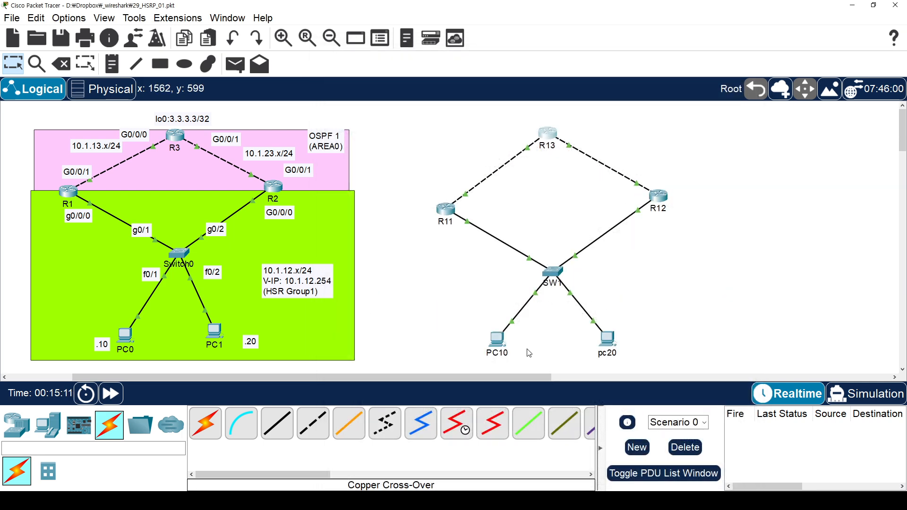
Set PC10's default gateway to 10.1.12.1 and close its window.
{"action": "left_click", "coordinate": [497, 338]}
{"action": "left_click", "coordinate": [370, 118]}
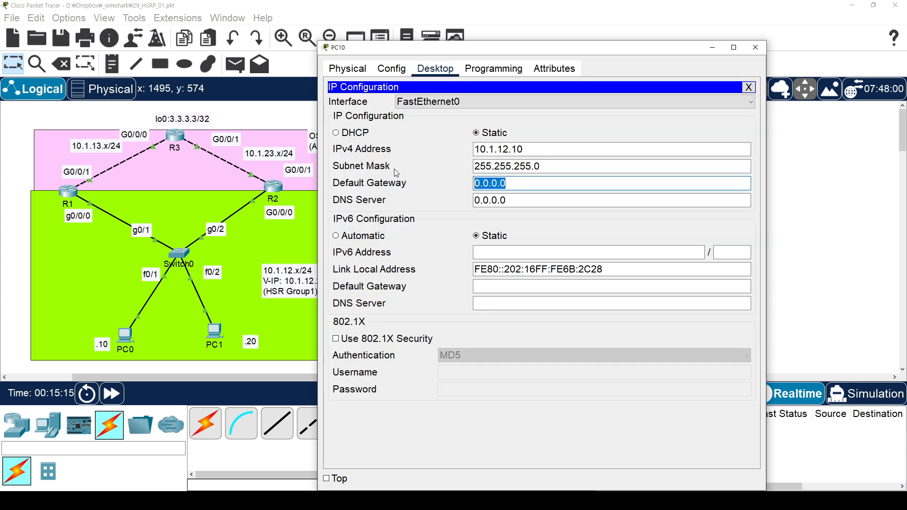
{"action": "type", "text": "10.1.1."}
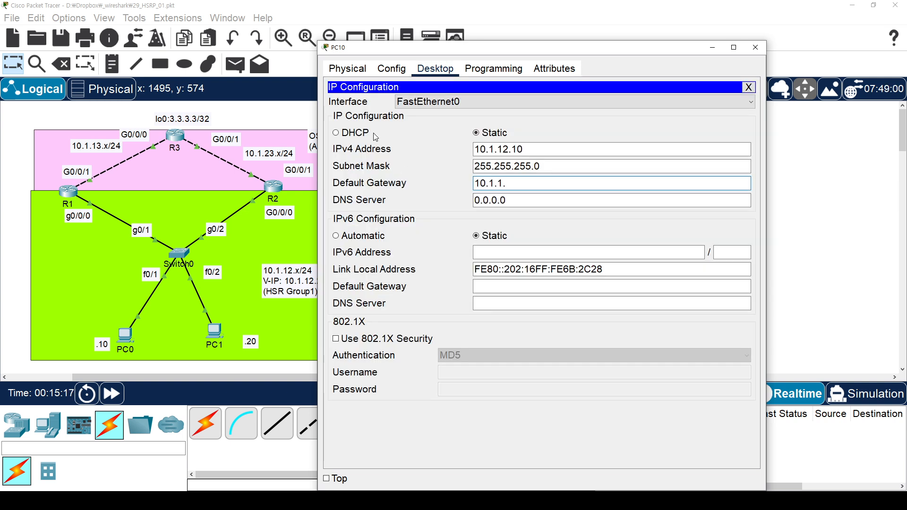
{"action": "key", "text": "BackSpace"}
{"action": "key", "text": "BackSpace"}
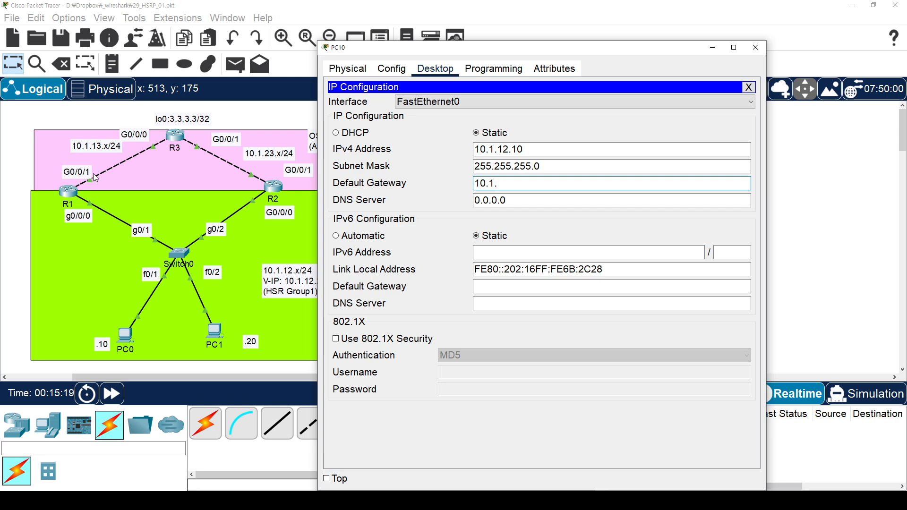
{"action": "left_click", "coordinate": [749, 88]}
{"action": "left_click", "coordinate": [756, 47]}
Replace pc20's default gateway in its IP configuration and close its window.
{"action": "left_click", "coordinate": [605, 336]}
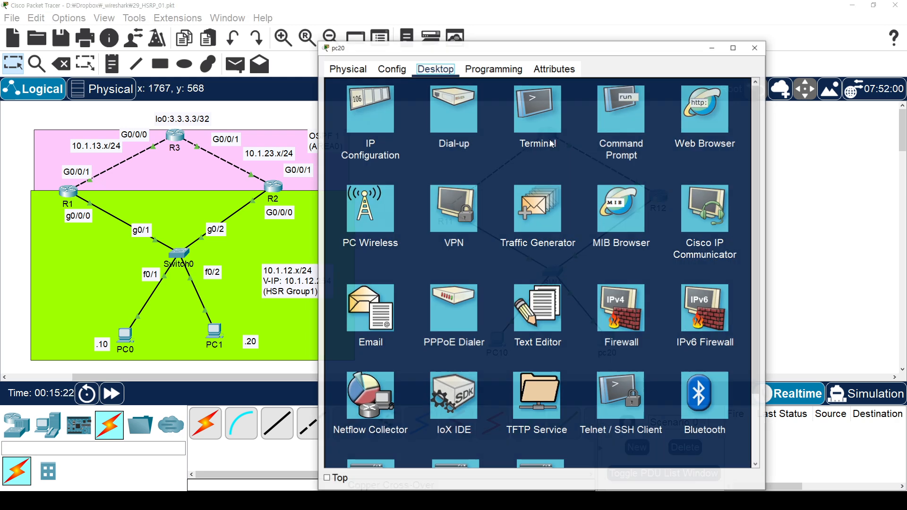
{"action": "left_click", "coordinate": [399, 108]}
{"action": "left_click", "coordinate": [538, 186]}
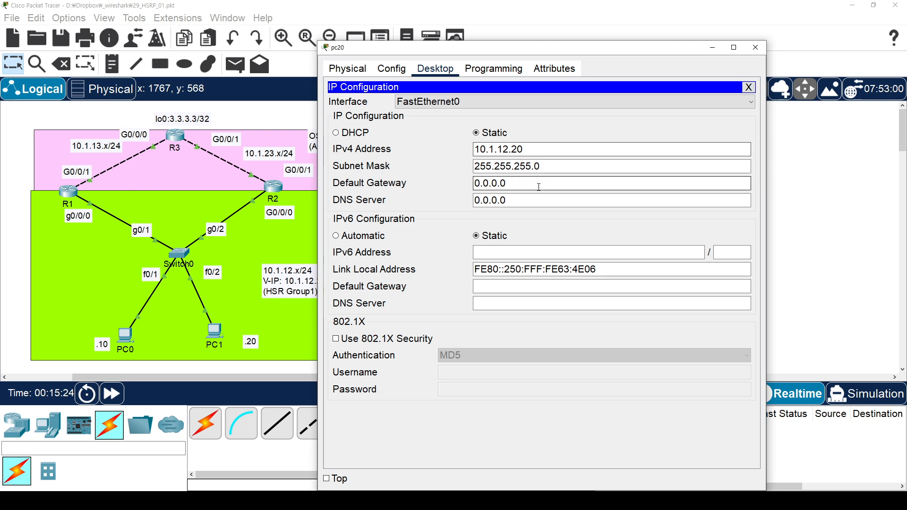
{"action": "key", "text": "BackSpace"}
{"action": "key", "text": "BackSpace"}
{"action": "key", "text": "BackSpace"}
{"action": "key", "text": "BackSpace"}
{"action": "key", "text": "BackSpace"}
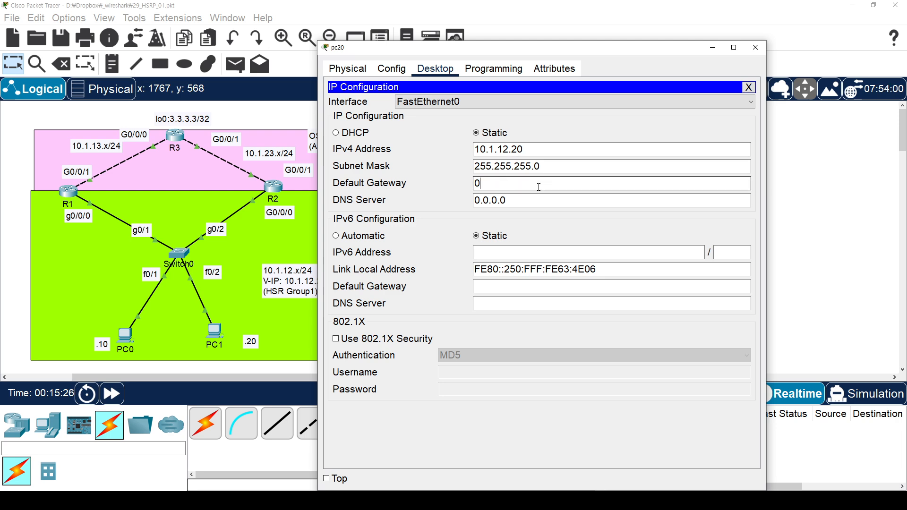
{"action": "left_click", "coordinate": [749, 87]}
{"action": "left_click", "coordinate": [756, 47]}
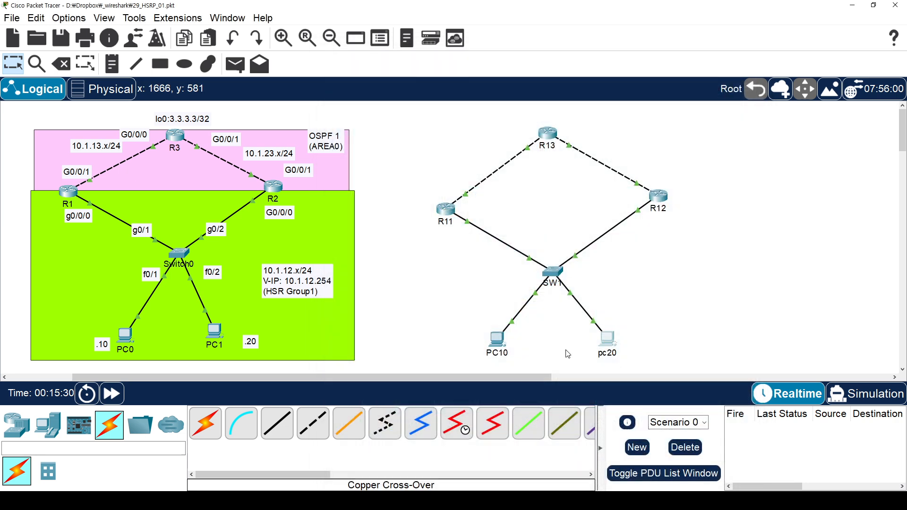
Check PC10's IP configuration, including its default gateway, and close its window.
{"action": "left_click", "coordinate": [499, 338]}
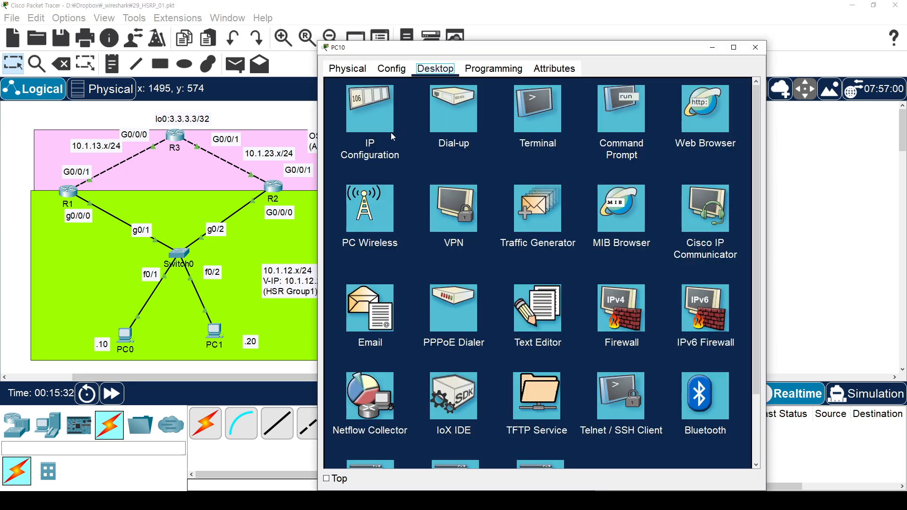
{"action": "left_click", "coordinate": [379, 110]}
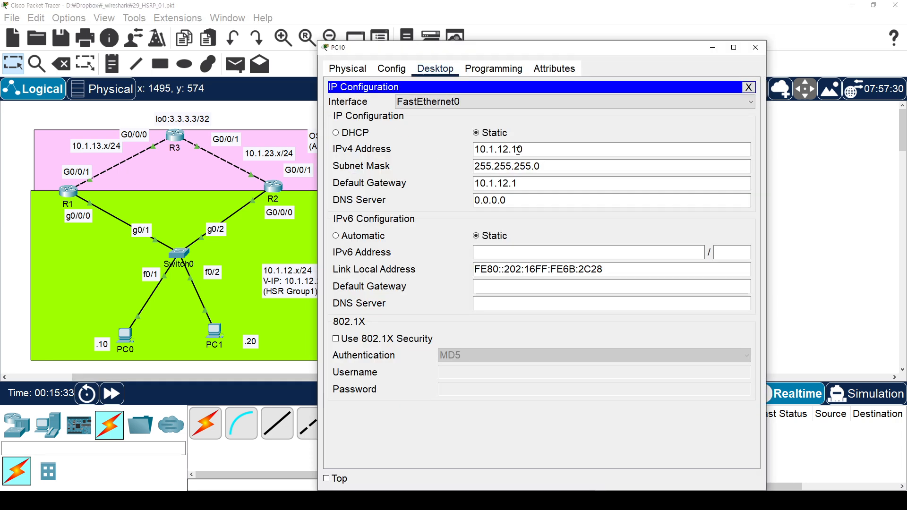
{"action": "left_click", "coordinate": [749, 87]}
{"action": "left_click", "coordinate": [755, 48]}
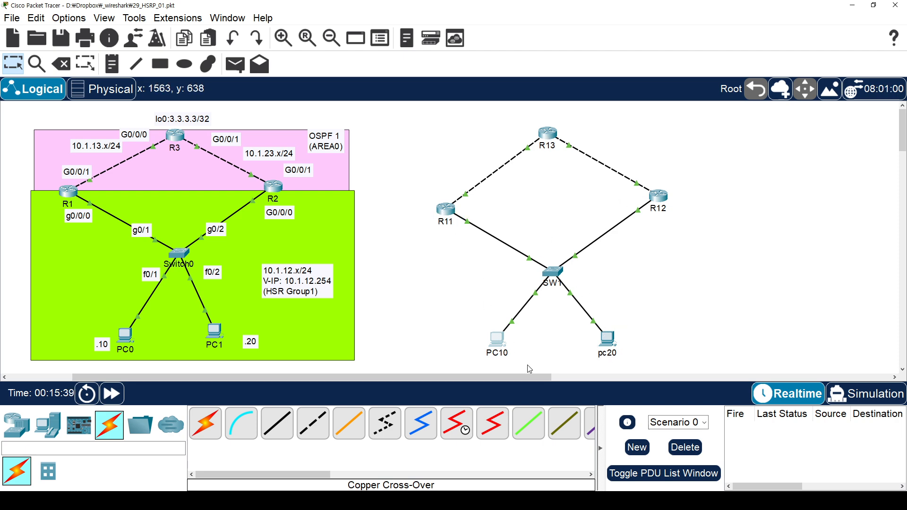
Ping R13's loopback 3.3.3.3 from PC10's command prompt and interrupt the ping.
{"action": "left_click", "coordinate": [499, 347]}
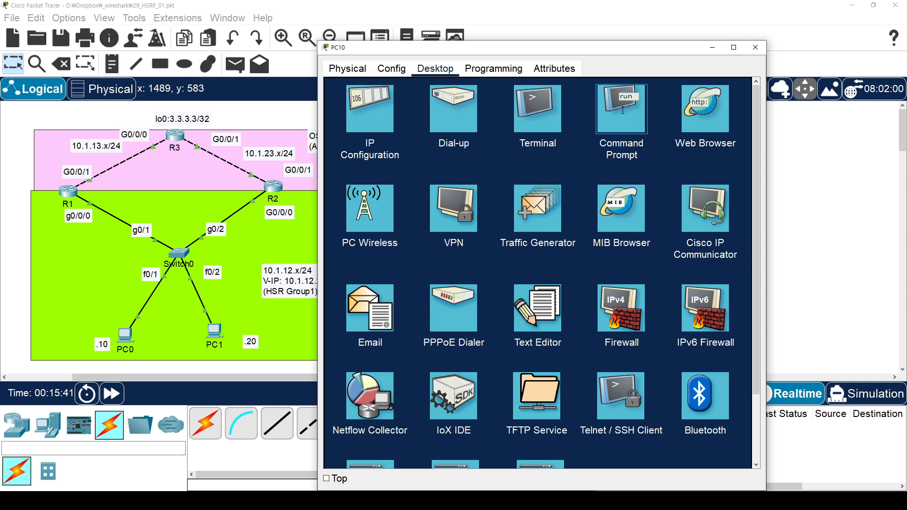
{"action": "left_click", "coordinate": [622, 116]}
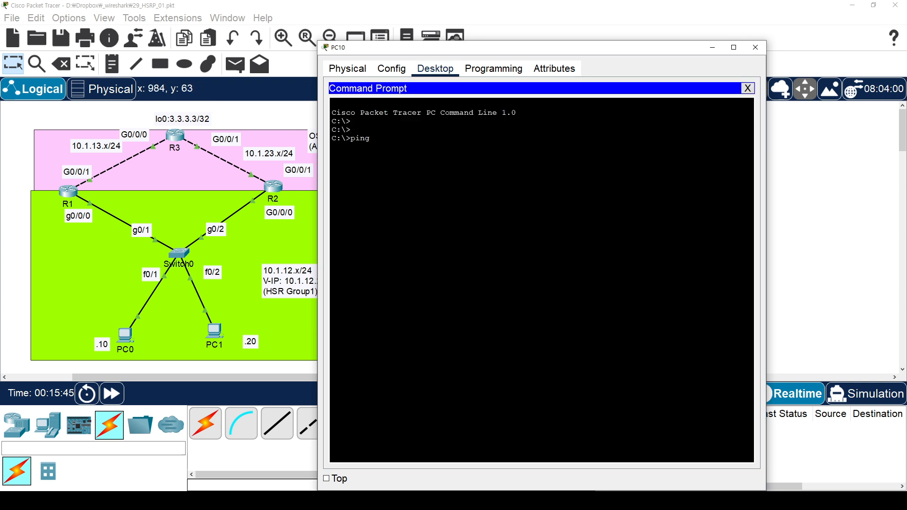
{"action": "key", "text": "Return"}
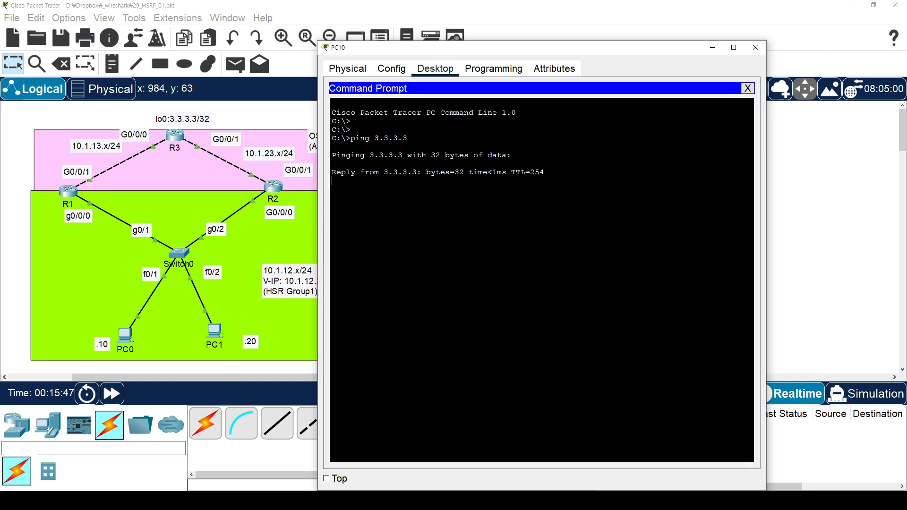
{"action": "key", "text": "ctrl+c"}
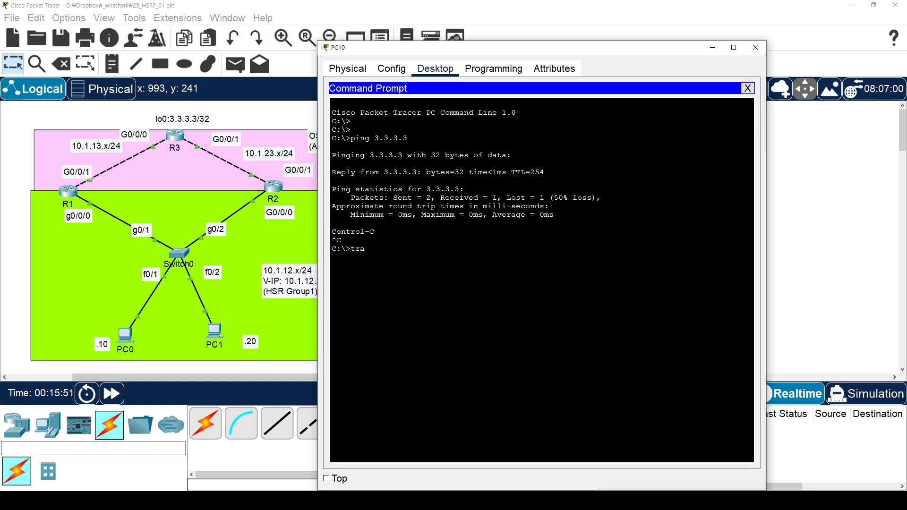
Try to trace the route from PC10 to 3.3.3.3, using tracert without a target and tracer 3.3.3.3.
{"action": "type", "text": "tracert"}
{"action": "key", "text": "Return"}
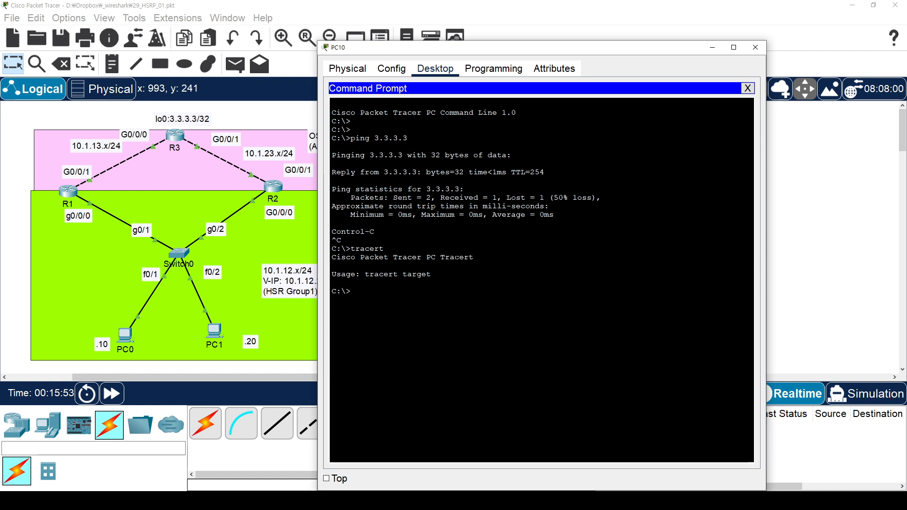
{"action": "type", "text": "tracer 34"}
{"action": "key", "text": "BackSpace"}
{"action": "key", "text": "BackSpace"}
{"action": "type", "text": ".3.3.3"}
{"action": "key", "text": "Return"}
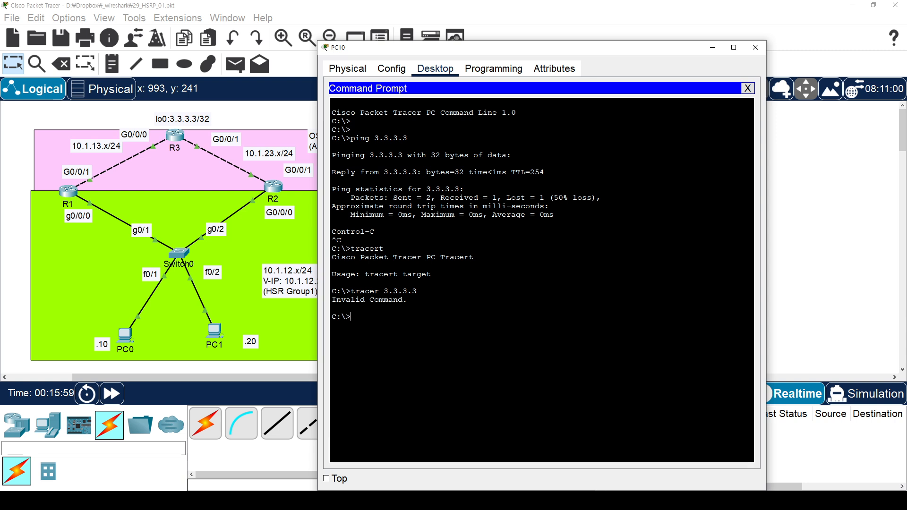
Try to trace the route from PC10 with tarcert 3.3.3.3, tracert ? and traceroute 3.3.3.3.
{"action": "type", "text": "cer "}
{"action": "type", "text": " 3.3.3.3"}
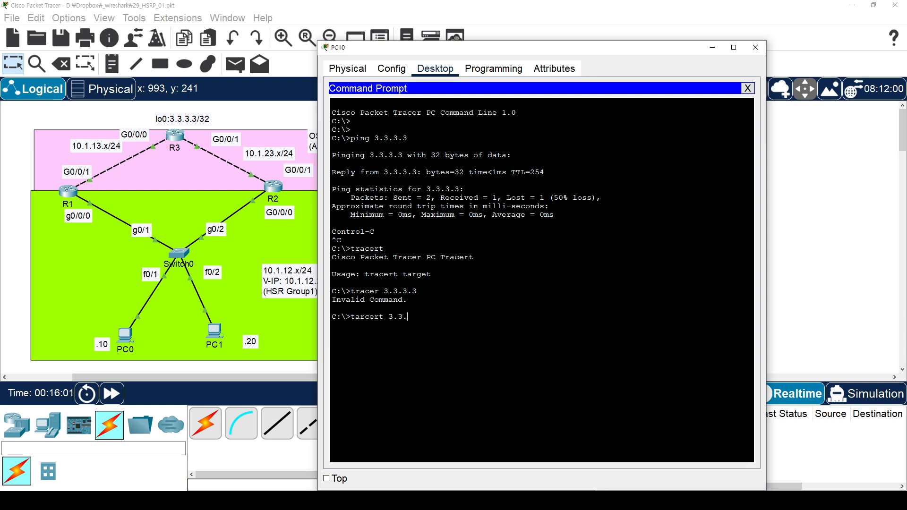
{"action": "key", "text": "Return"}
{"action": "key", "text": "Up"}
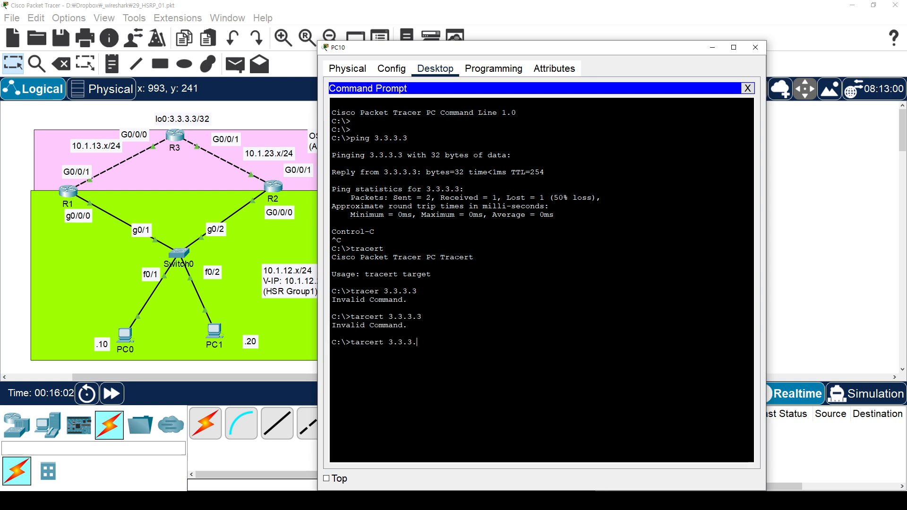
{"action": "type", "text": "racer"}
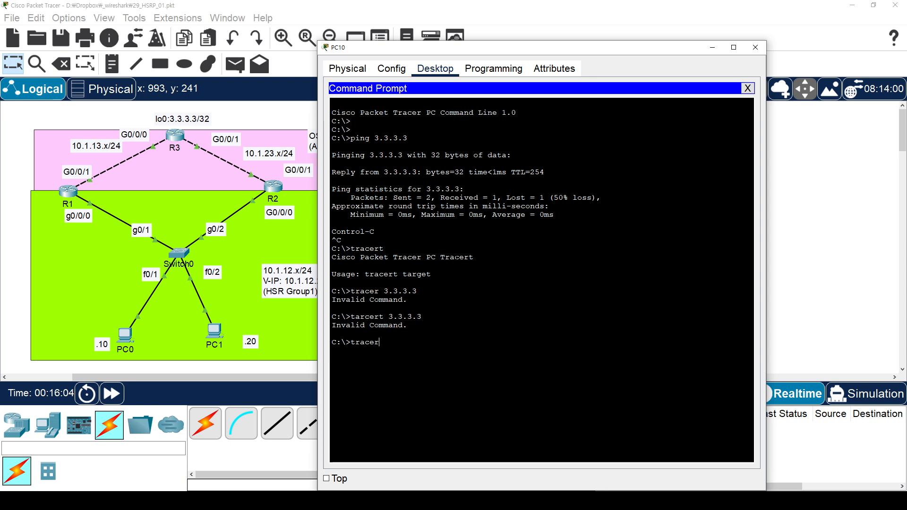
{"action": "key", "text": "Return"}
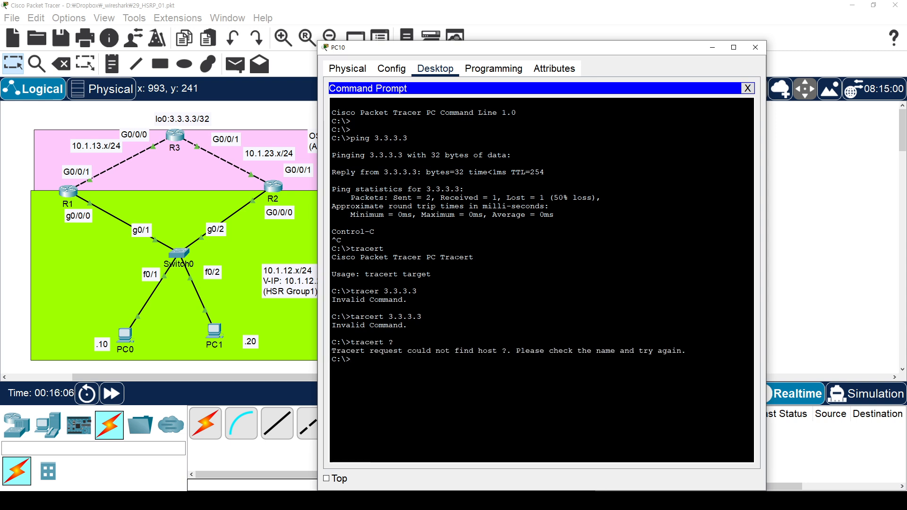
{"action": "type", "text": "traceroute 3.3.3.3"}
{"action": "key", "text": "Return"}
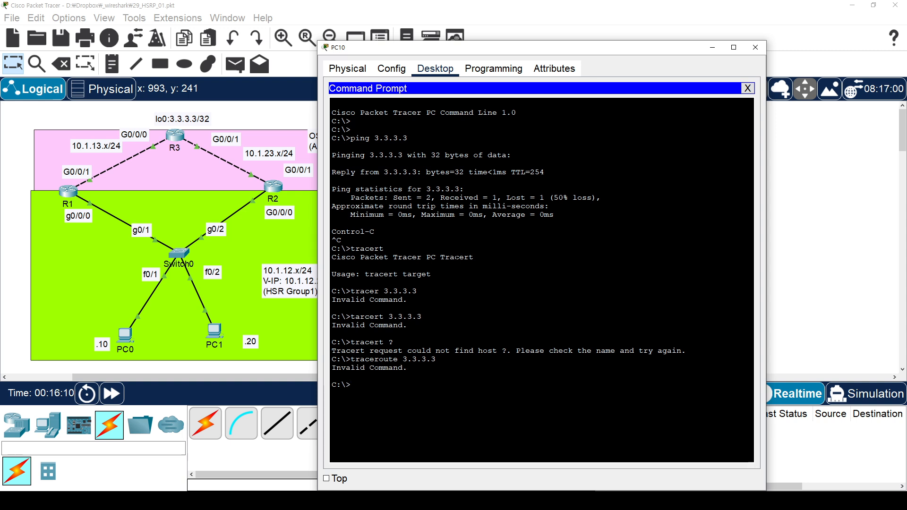
Try traceroute without a target and request help with tracert ? at PC10's command prompt.
{"action": "key", "text": "Up"}
{"action": "key", "text": "BackSpace"}
{"action": "key", "text": "BackSpace"}
{"action": "key", "text": "BackSpace"}
{"action": "key", "text": "Return"}
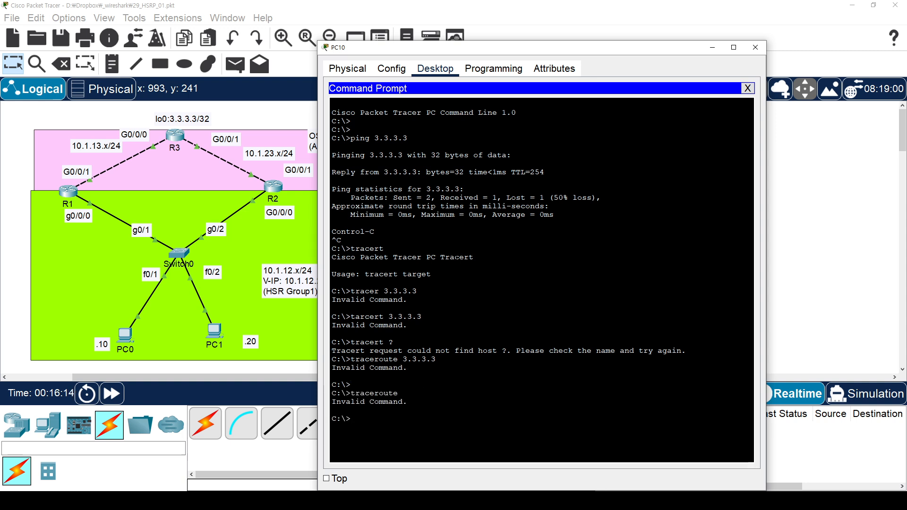
{"action": "key", "text": "Up"}
{"action": "key", "text": "BackSpace"}
{"action": "key", "text": "BackSpace"}
{"action": "key", "text": "BackSpace"}
{"action": "key", "text": "BackSpace"}
{"action": "key", "text": "BackSpace"}
{"action": "key", "text": "BackSpace"}
{"action": "key", "text": "BackSpace"}
{"action": "key", "text": "BackSpace"}
{"action": "key", "text": "BackSpace"}
{"action": "key", "text": "Return"}
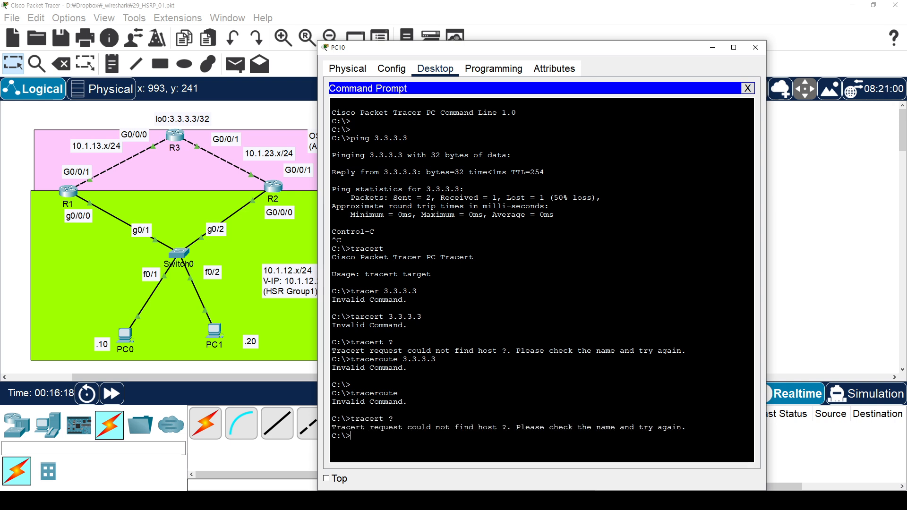
Try to find the trace command on PC10 using trace?, tr? and traceroute.
{"action": "key", "text": "Up"}
{"action": "key", "text": "BackSpace"}
{"action": "key", "text": "Return"}
{"action": "key", "text": "Return"}
{"action": "key", "text": "Return"}
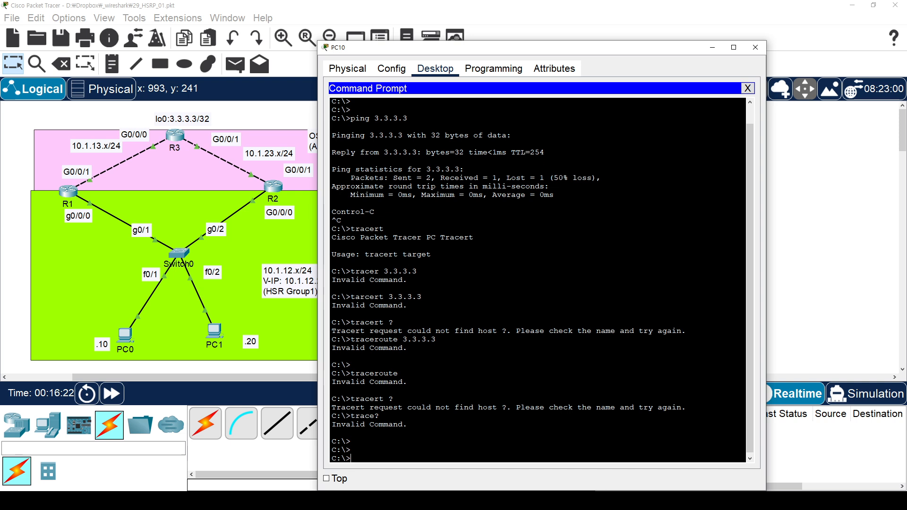
{"action": "type", "text": "tr?"}
{"action": "key", "text": "Return"}
{"action": "key", "text": "Return"}
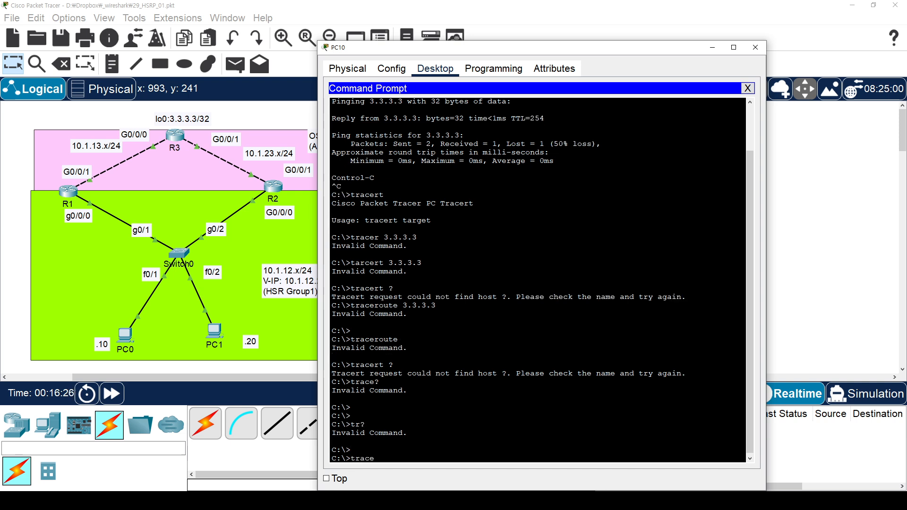
{"action": "type", "text": "traceroute"}
{"action": "key", "text": "Return"}
{"action": "key", "text": "Return"}
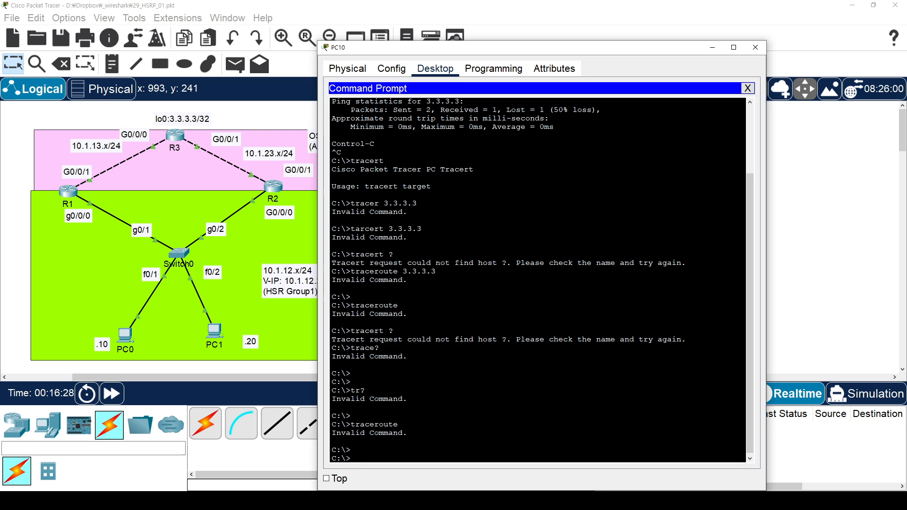
List the commands available at PC10's command prompt using ?
{"action": "type", "text": "?"}
{"action": "key", "text": "Return"}
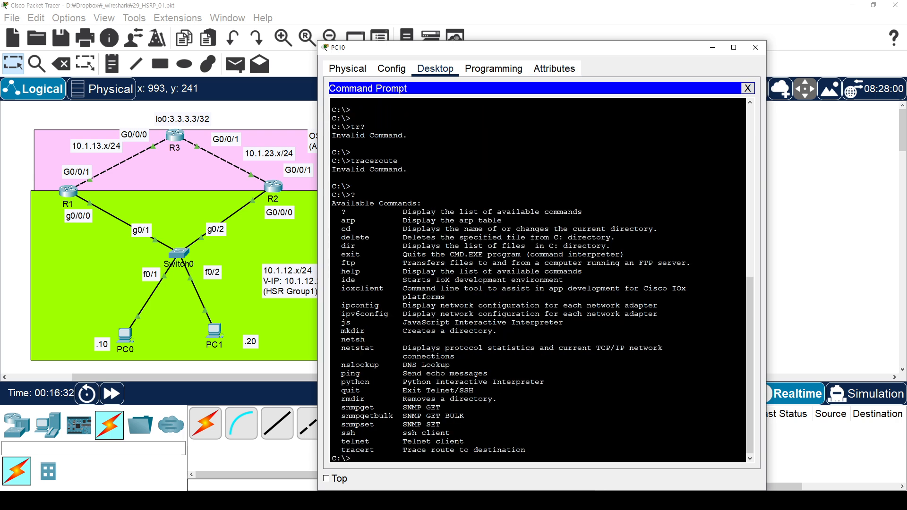
{"action": "key", "text": "Return"}
Trace the route from PC10 to 3.3.3.3 with tracert, highlight the first hop's address, and close the PC10 window.
{"action": "type", "text": "tracer"}
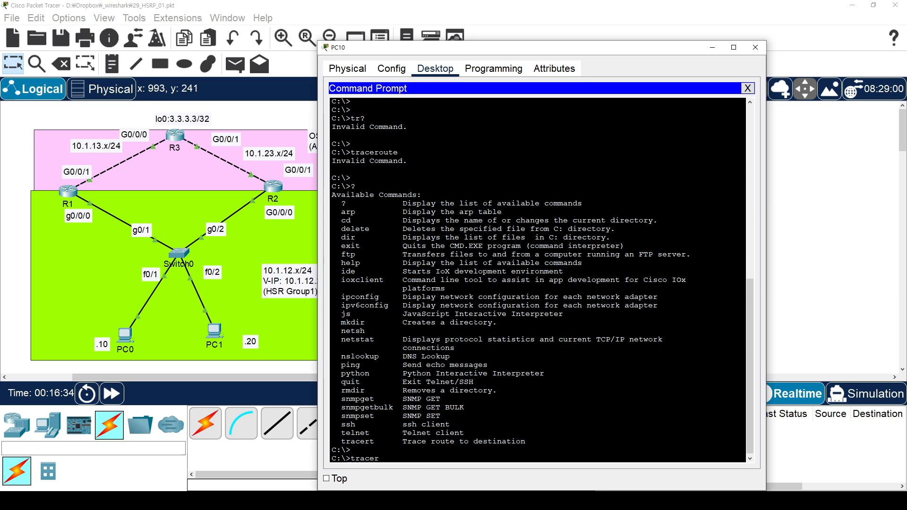
{"action": "type", "text": "t 3.3.3.3"}
{"action": "key", "text": "Return"}
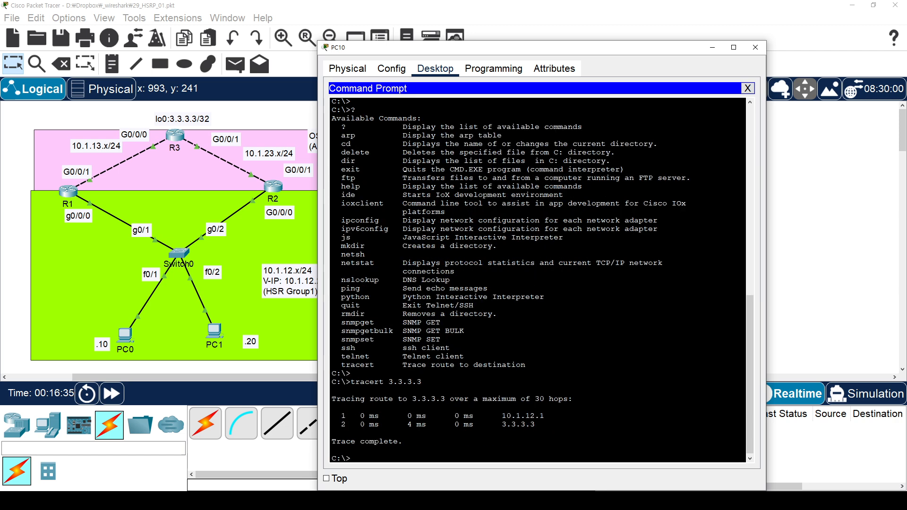
{"action": "left_click_drag", "start_coordinate": [532, 51], "coordinate": [600, 28]}
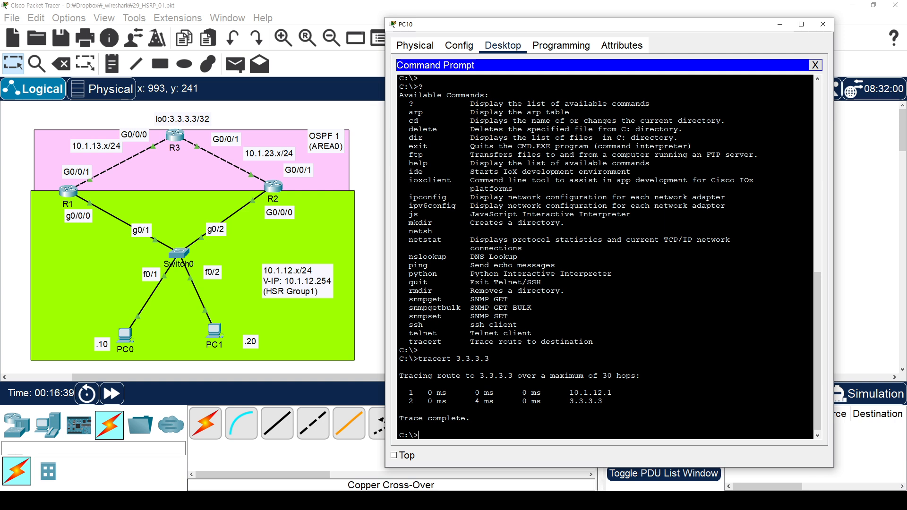
{"action": "mouse_move", "coordinate": [530, 26]}
{"action": "left_mouse_down"}
{"action": "mouse_move", "coordinate": [576, 34]}
{"action": "mouse_move", "coordinate": [516, 31]}
{"action": "left_mouse_up"}
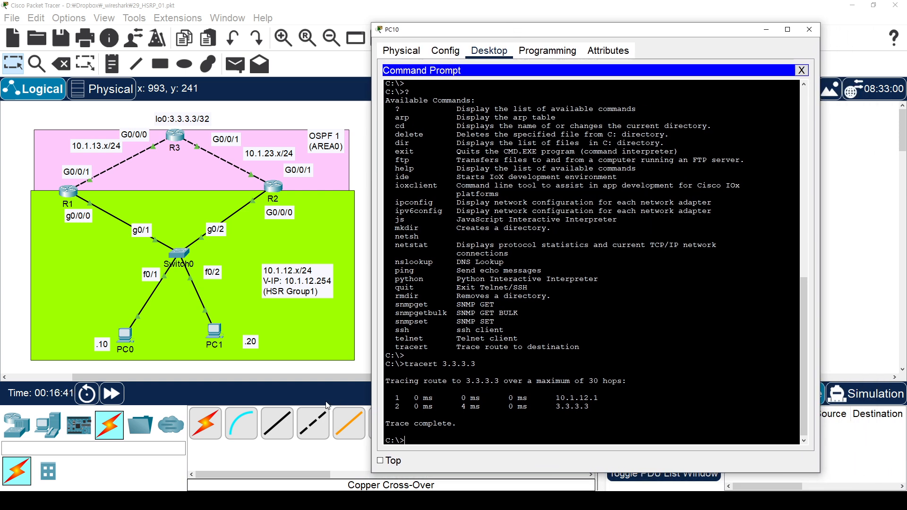
{"action": "mouse_move", "coordinate": [541, 407]}
{"action": "left_mouse_down"}
{"action": "mouse_move", "coordinate": [589, 406]}
{"action": "mouse_move", "coordinate": [592, 398]}
{"action": "mouse_move", "coordinate": [550, 398]}
{"action": "left_mouse_up"}
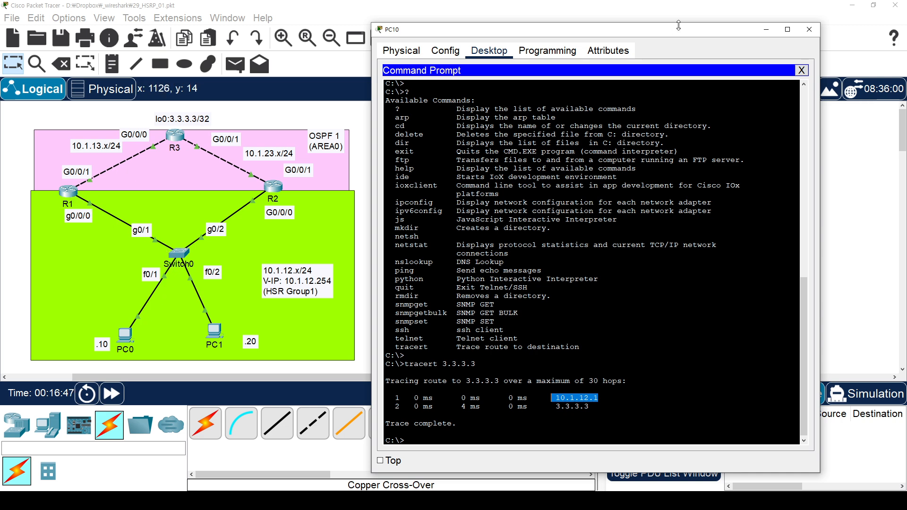
{"action": "left_click", "coordinate": [809, 29]}
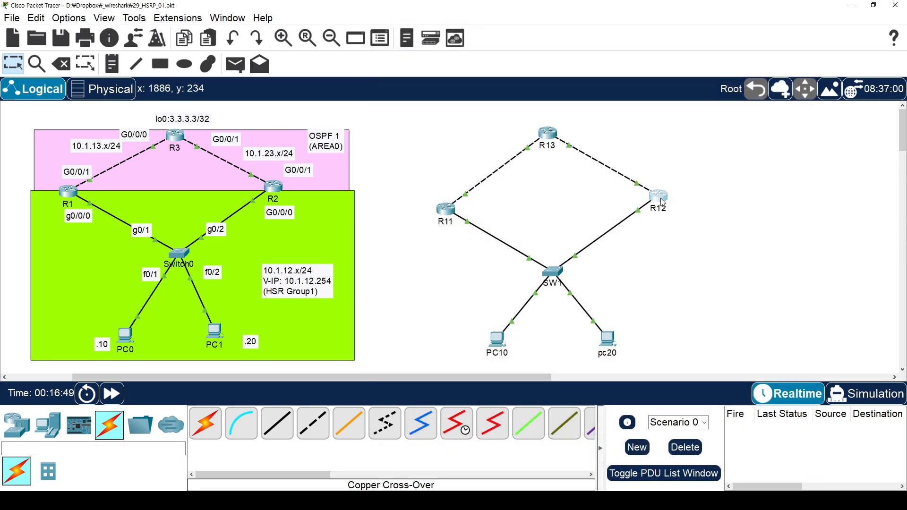
Try to run tracert 3.3.3.3 in R12's command line interface, and close the router's window.
{"action": "left_click", "coordinate": [662, 202]}
{"action": "left_click_drag", "start_coordinate": [520, 28], "coordinate": [590, 32]}
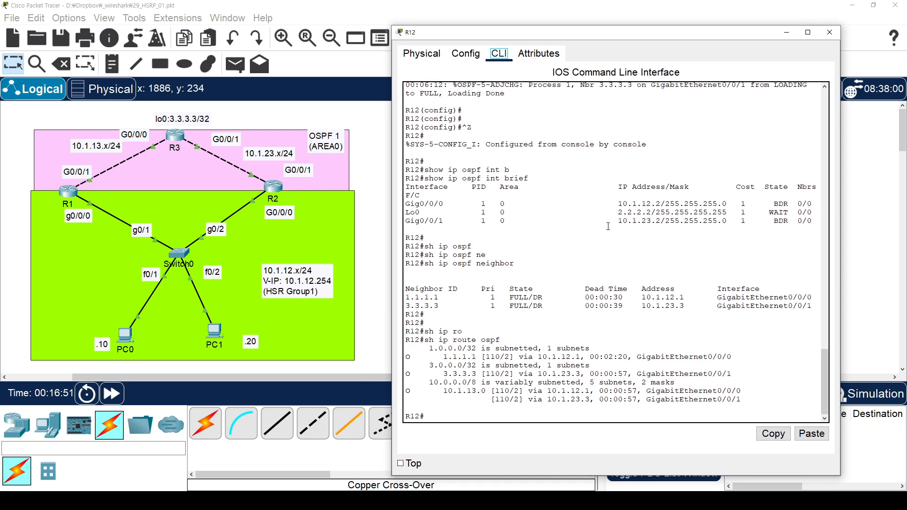
{"action": "left_click", "coordinate": [608, 227]}
{"action": "key", "text": "Return"}
{"action": "type", "text": "tracert"}
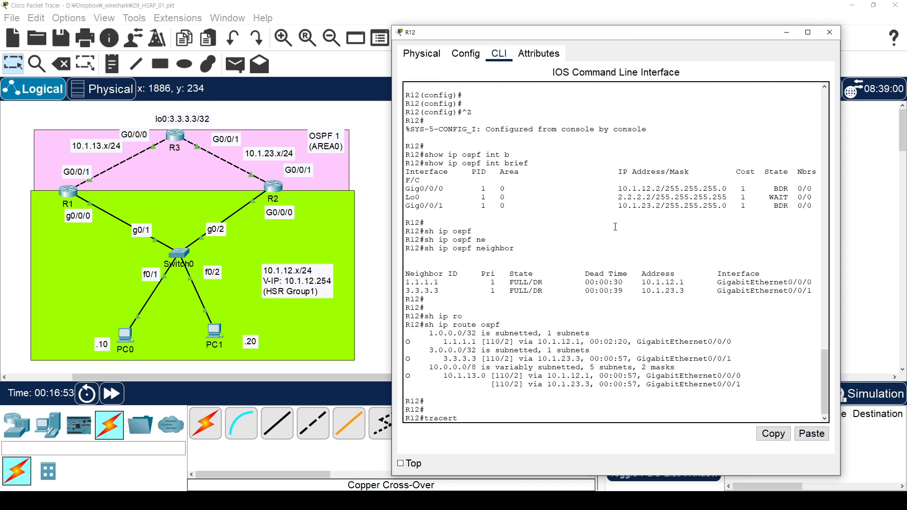
{"action": "type", "text": " 3.3.3.3"}
{"action": "key", "text": "Return"}
{"action": "type", "text": "t"}
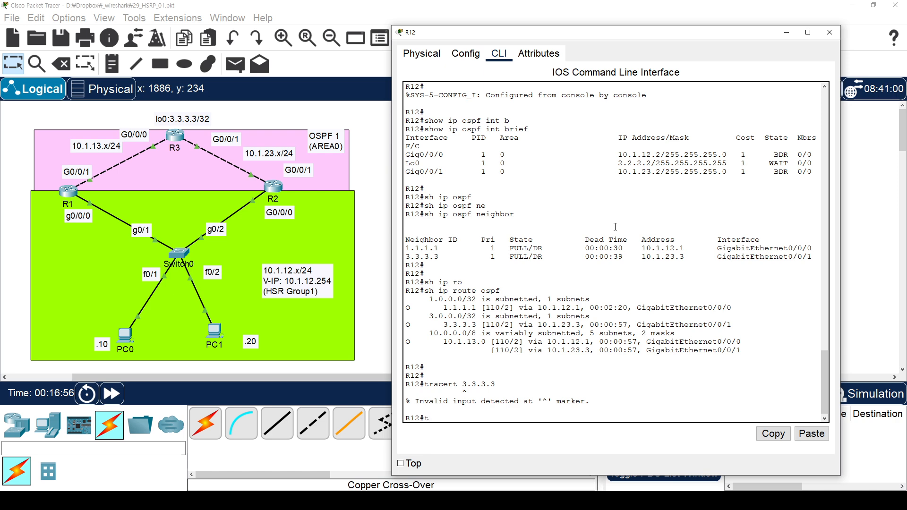
{"action": "left_click", "coordinate": [830, 32]}
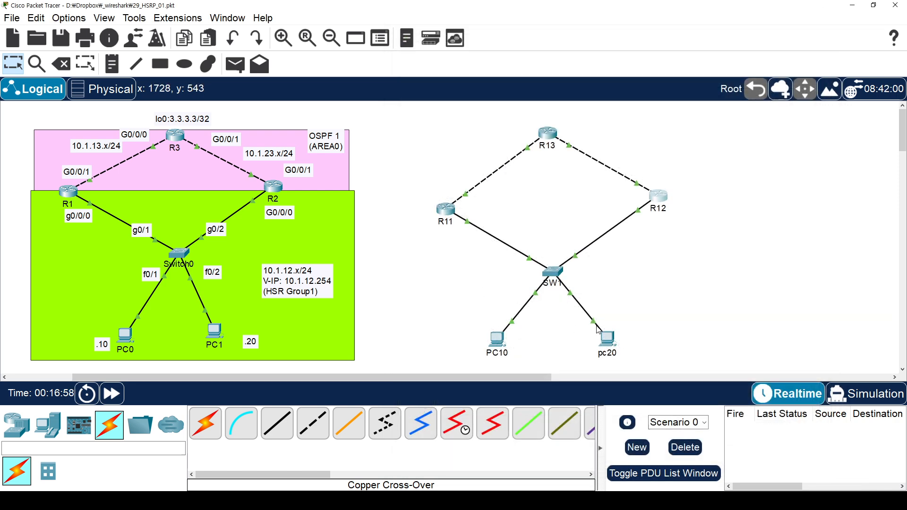
Trace the route from pc20's command prompt to 3.3.3.3 with tracert.
{"action": "left_click", "coordinate": [607, 341]}
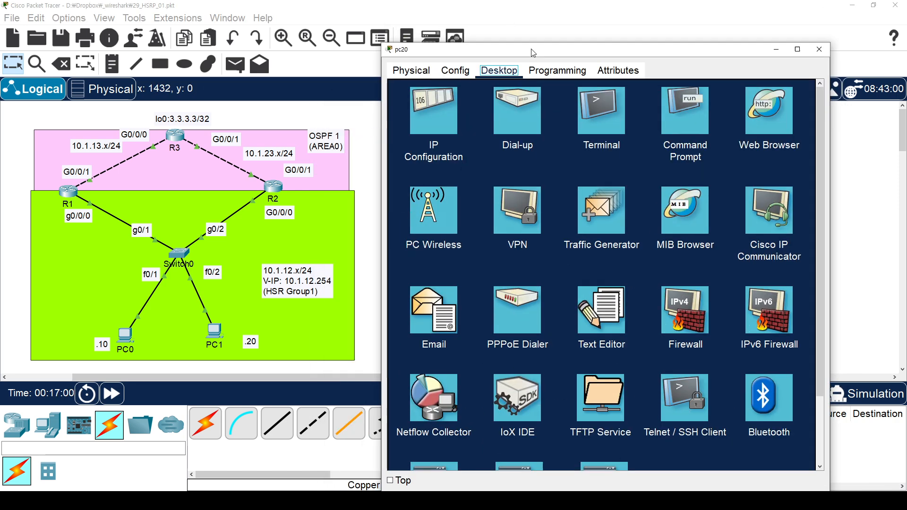
{"action": "left_click", "coordinate": [679, 105]}
{"action": "key", "text": "Return"}
{"action": "type", "text": "trade"}
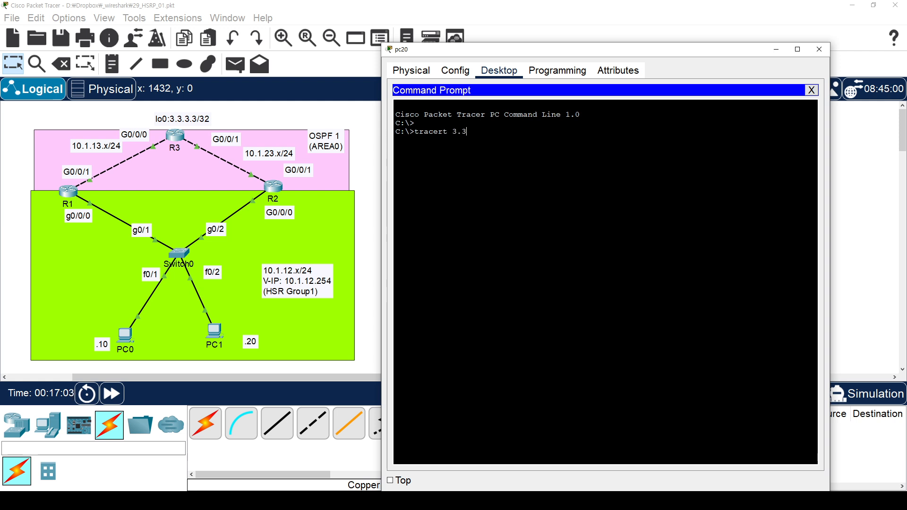
{"action": "key", "text": "Return"}
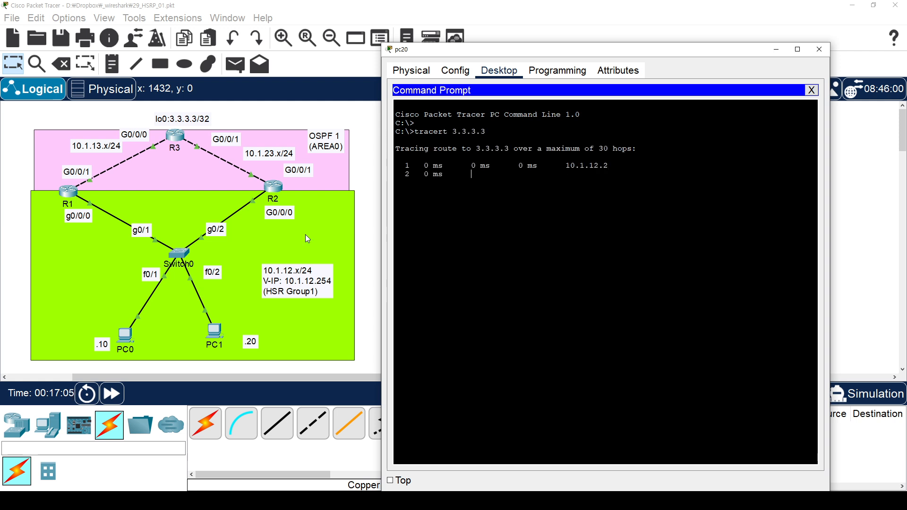
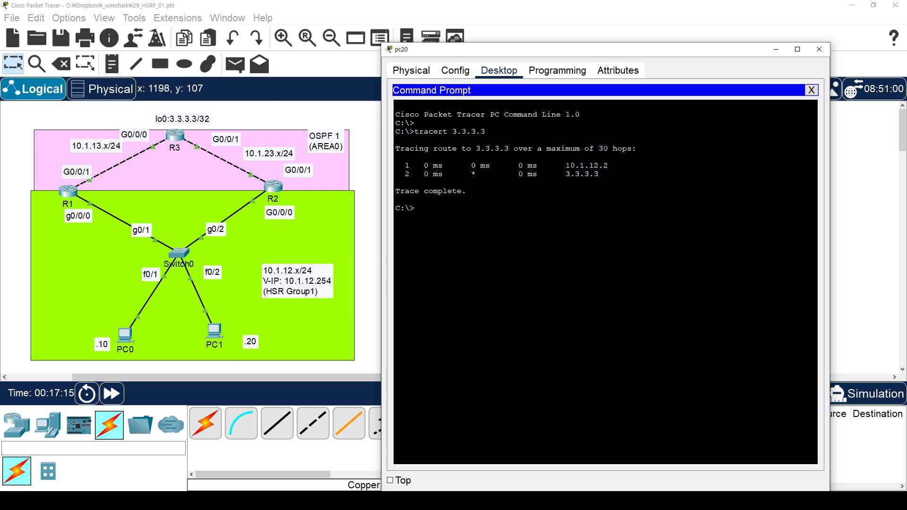
Close pc20's command prompt, open its IP configuration, and close the pc20 window.
{"action": "left_click", "coordinate": [812, 90]}
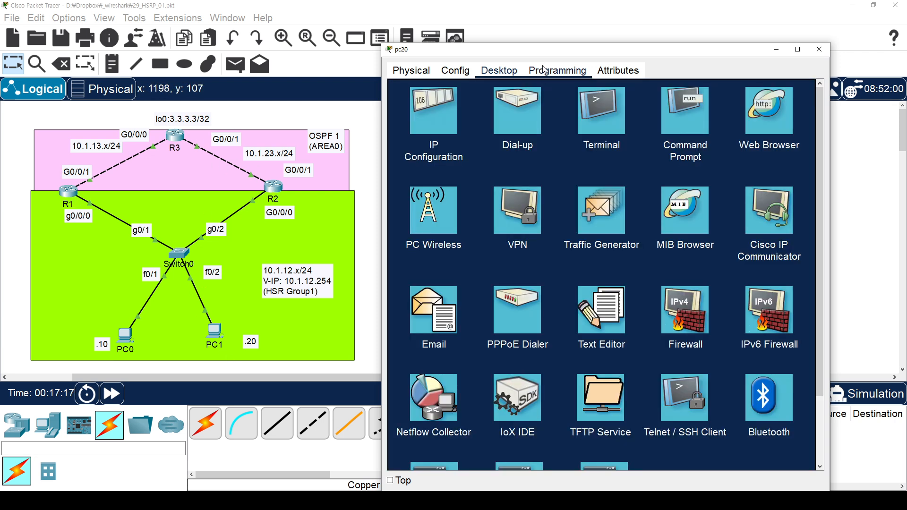
{"action": "left_click", "coordinate": [437, 109]}
{"action": "left_click", "coordinate": [820, 50]}
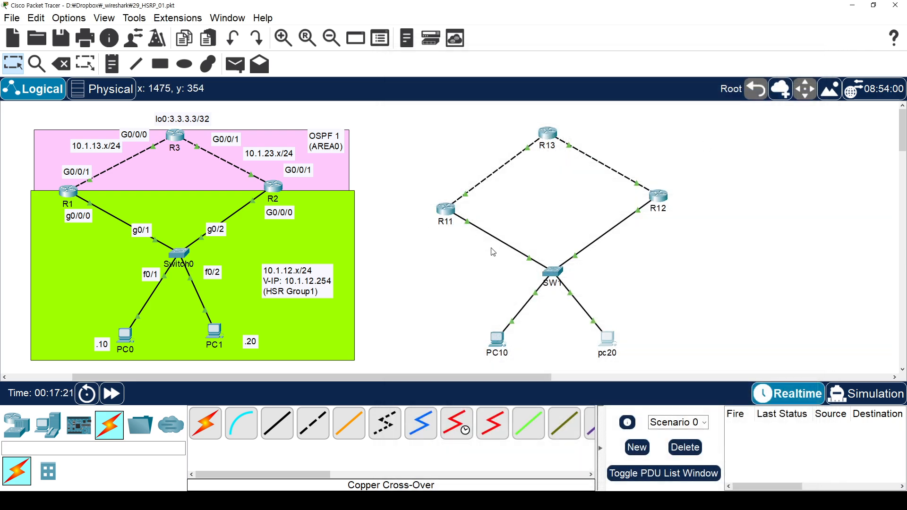
Start a 500-packet ping to 3.3.3.3 from PC10's command prompt using ping 3.3.3.3 -n 500.
{"action": "left_click", "coordinate": [500, 338]}
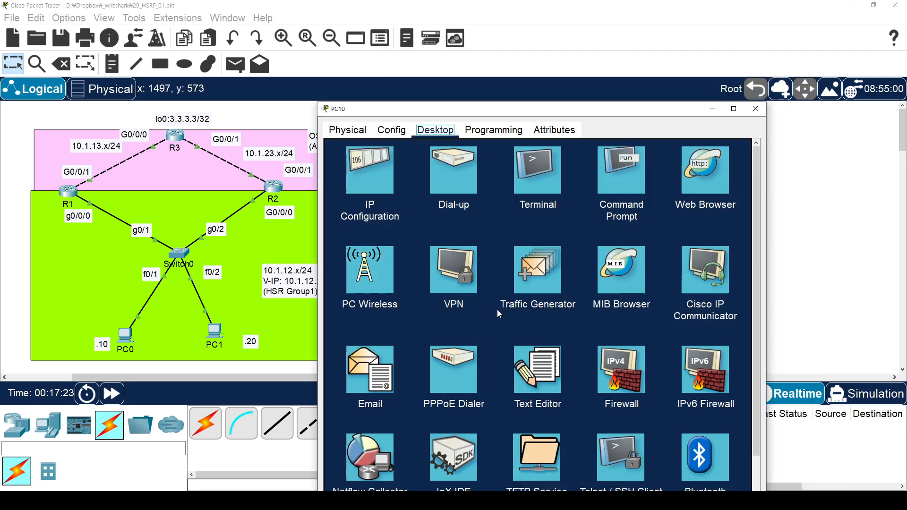
{"action": "left_click_drag", "start_coordinate": [510, 112], "coordinate": [628, 68]}
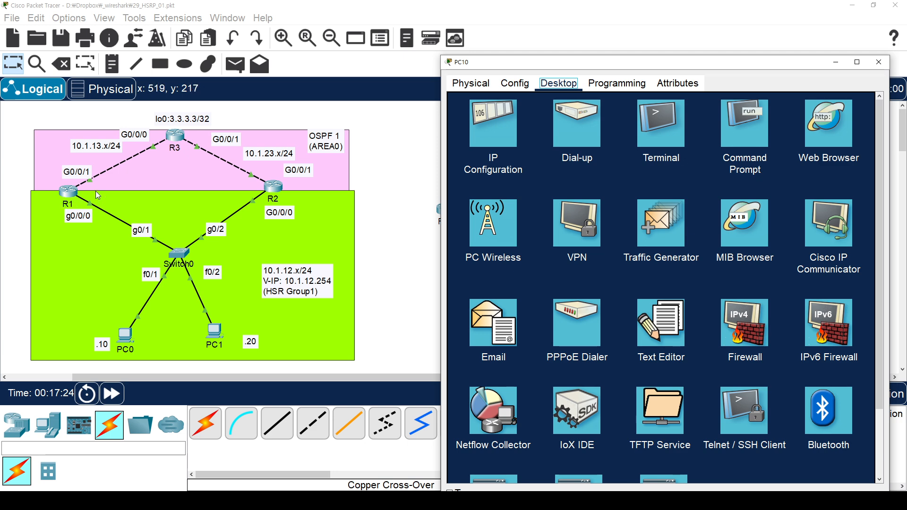
{"action": "left_click", "coordinate": [736, 130]}
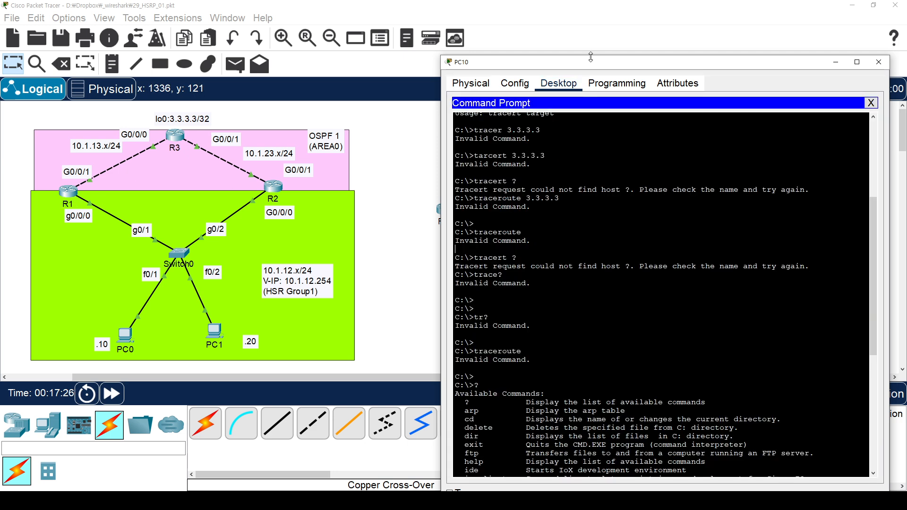
{"action": "left_click_drag", "start_coordinate": [590, 58], "coordinate": [572, 53]}
{"action": "left_click", "coordinate": [562, 272]}
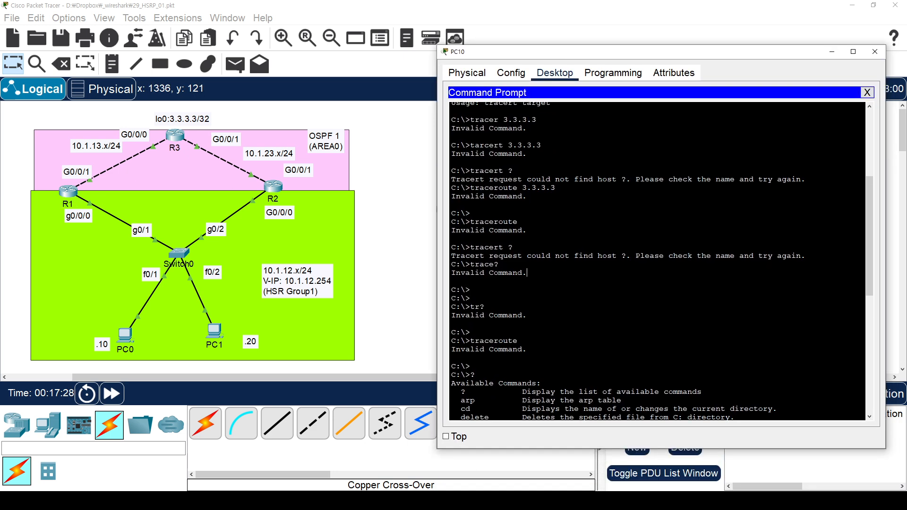
{"action": "key", "text": "Return"}
{"action": "key", "text": "Return"}
{"action": "type", "text": "ping 3"}
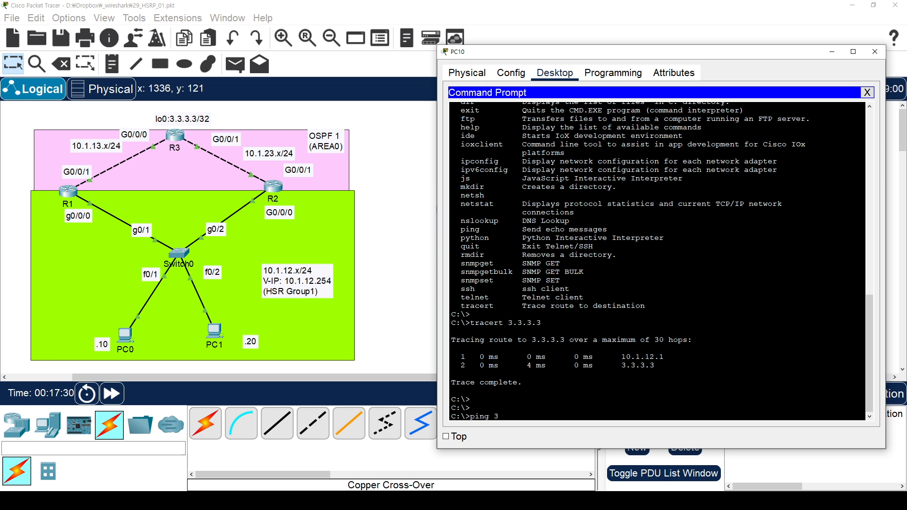
{"action": "type", "text": ".3.3.3 -n 500"}
{"action": "key", "text": "Return"}
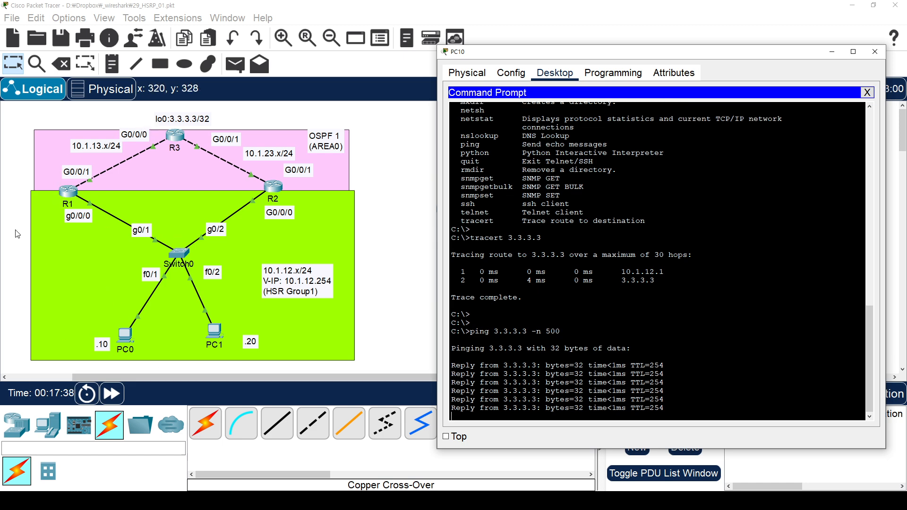
Open R1's command line interface and enter global configuration mode from privileged mode.
{"action": "left_click", "coordinate": [68, 191]}
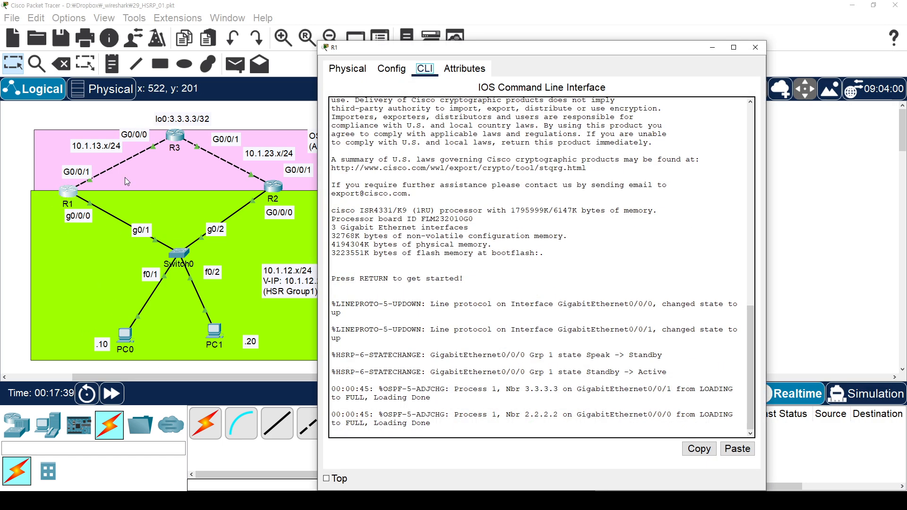
{"action": "left_click", "coordinate": [439, 236]}
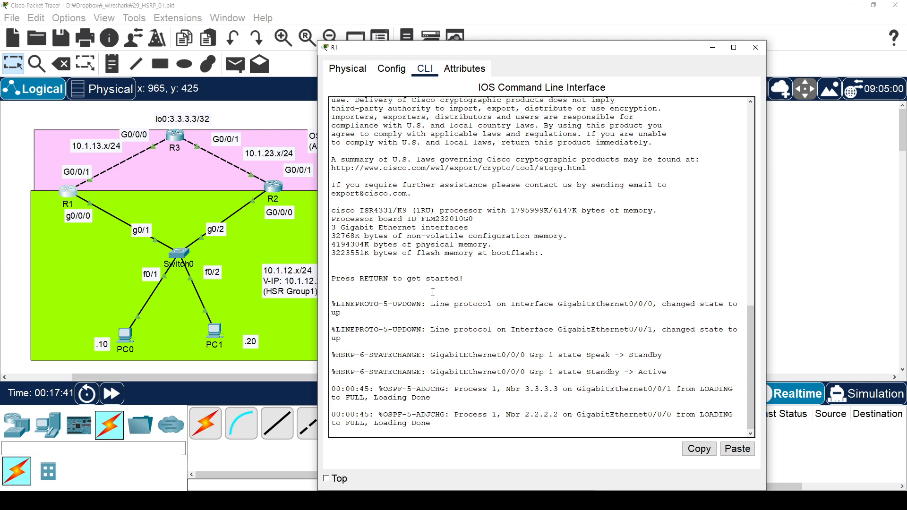
{"action": "key", "text": "Return"}
{"action": "key", "text": "Return"}
{"action": "key", "text": "Return"}
{"action": "type", "text": "en"}
{"action": "key", "text": "Return"}
{"action": "type", "text": "conf t"}
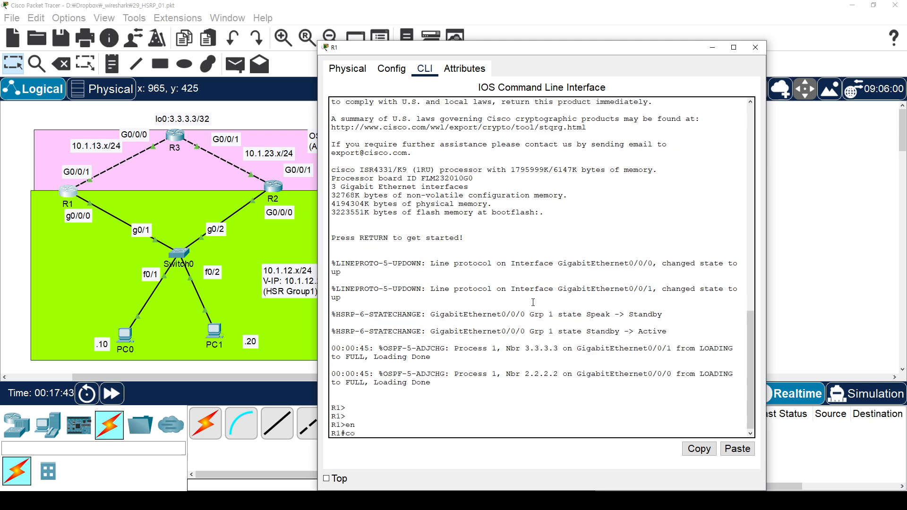
{"action": "key", "text": "Return"}
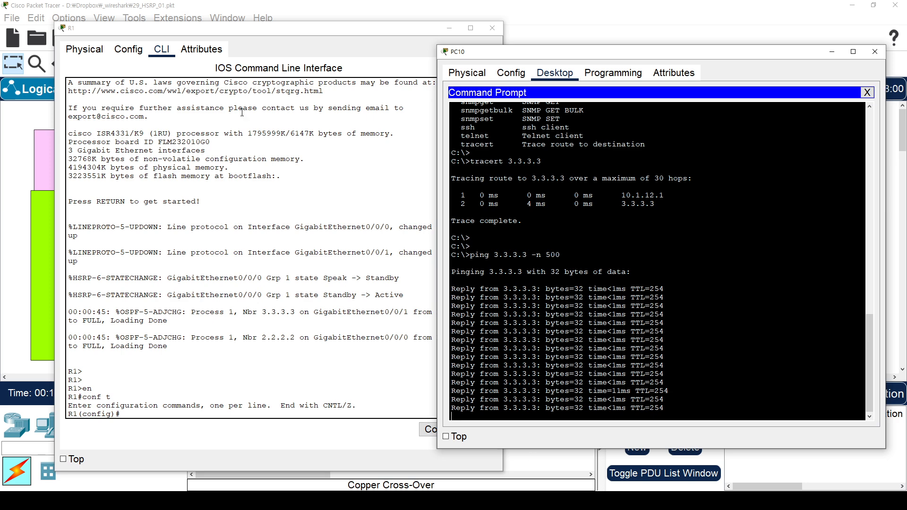
Shut down interface g0/0/0 on R1.
{"action": "left_click", "coordinate": [242, 113]}
{"action": "key", "text": "BackSpace"}
{"action": "type", "text": "int "}
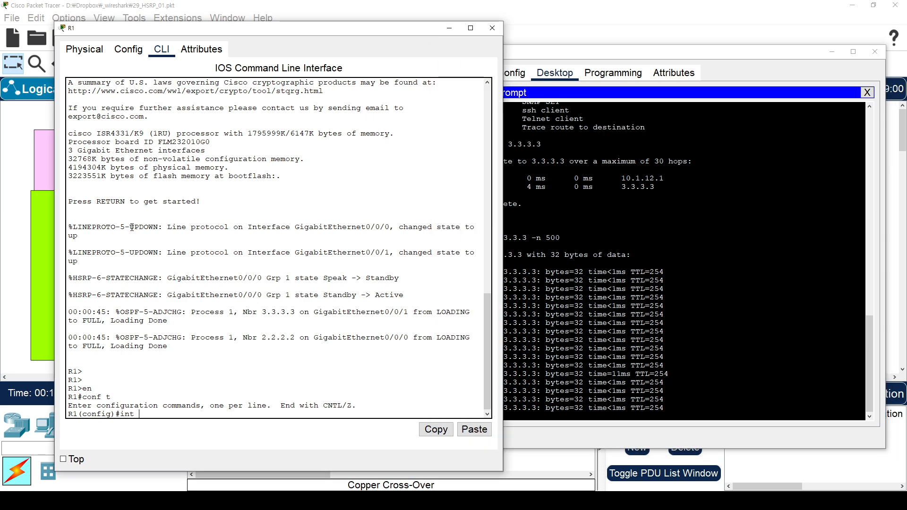
{"action": "type", "text": "g0."}
{"action": "key", "text": "BackSpace"}
{"action": "type", "text": "/"}
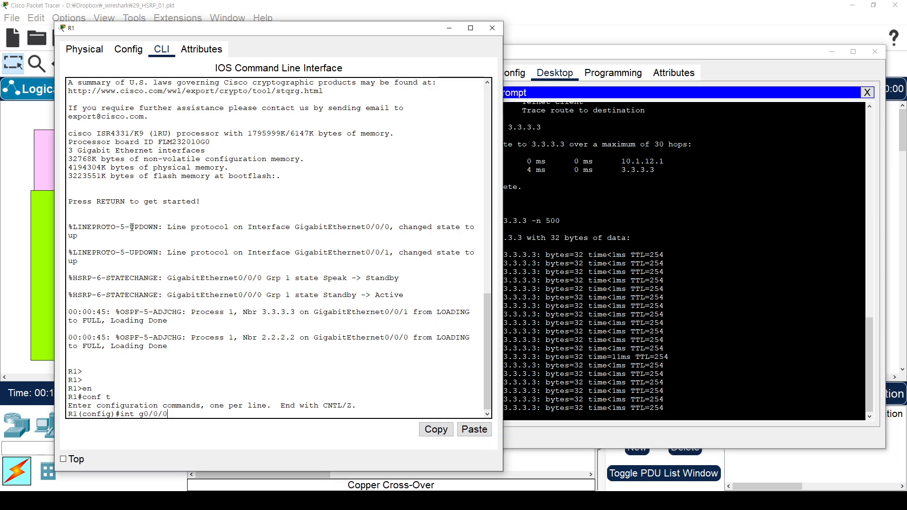
{"action": "type", "text": "0/0"}
{"action": "key", "text": "Return"}
{"action": "type", "text": "sh"}
{"action": "key", "text": "Return"}
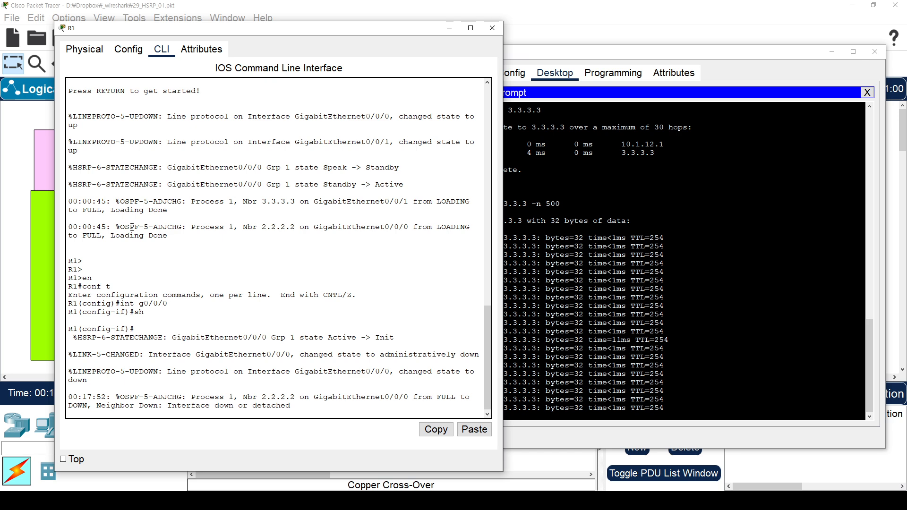
Stop the running ping to 3.3.3.3 on PC10 and display the PC's IP settings with ipconfig.
{"action": "left_click_drag", "start_coordinate": [593, 56], "coordinate": [612, 32]}
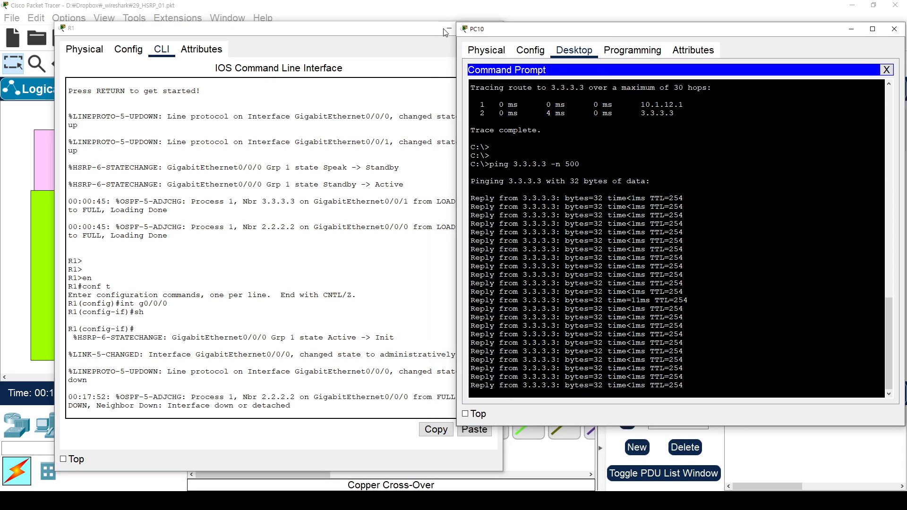
{"action": "mouse_move", "coordinate": [266, 32]}
{"action": "left_mouse_down"}
{"action": "mouse_move", "coordinate": [542, 24]}
{"action": "mouse_move", "coordinate": [268, 48]}
{"action": "left_mouse_up"}
{"action": "left_click", "coordinate": [656, 82]}
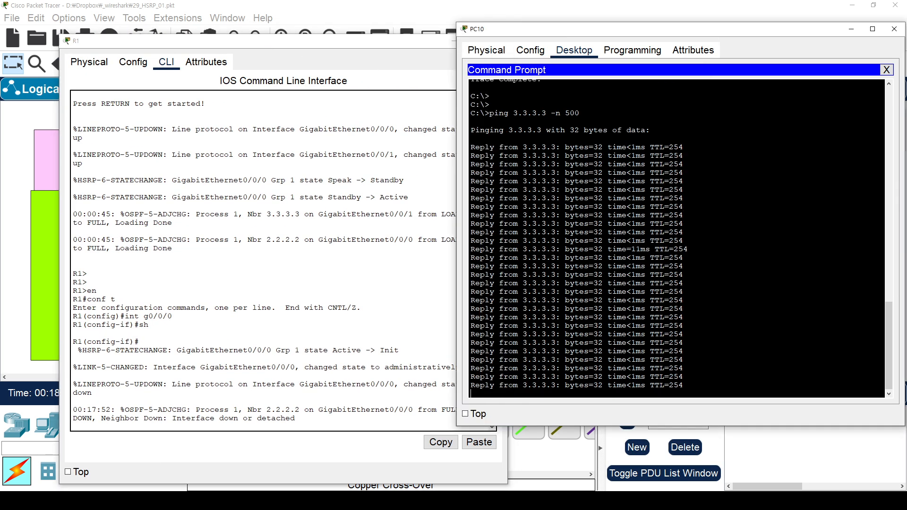
{"action": "key", "text": "ctrl+c"}
{"action": "key", "text": "Return"}
{"action": "key", "text": "Return"}
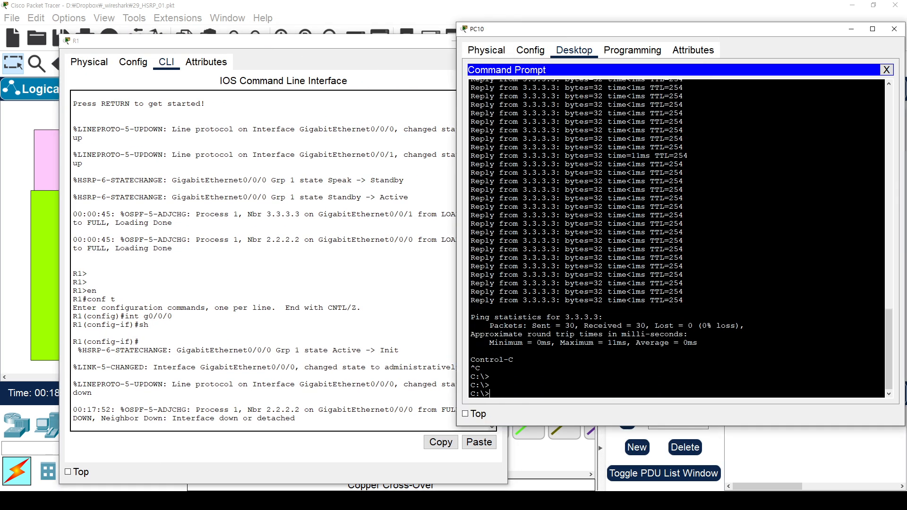
{"action": "type", "text": "ipconfig"}
{"action": "key", "text": "Return"}
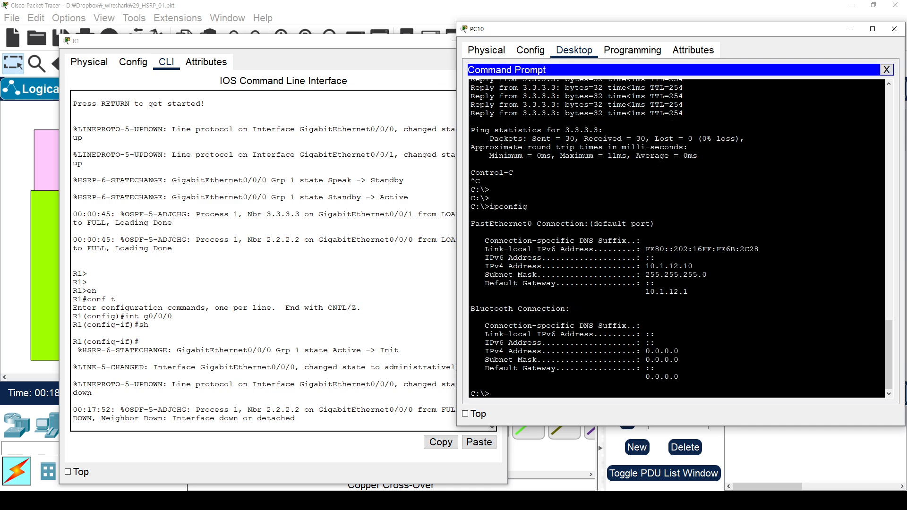
Leave configuration mode on R1 and list its interface status with sh ip int b.
{"action": "left_click", "coordinate": [346, 274]}
{"action": "key", "text": "Return"}
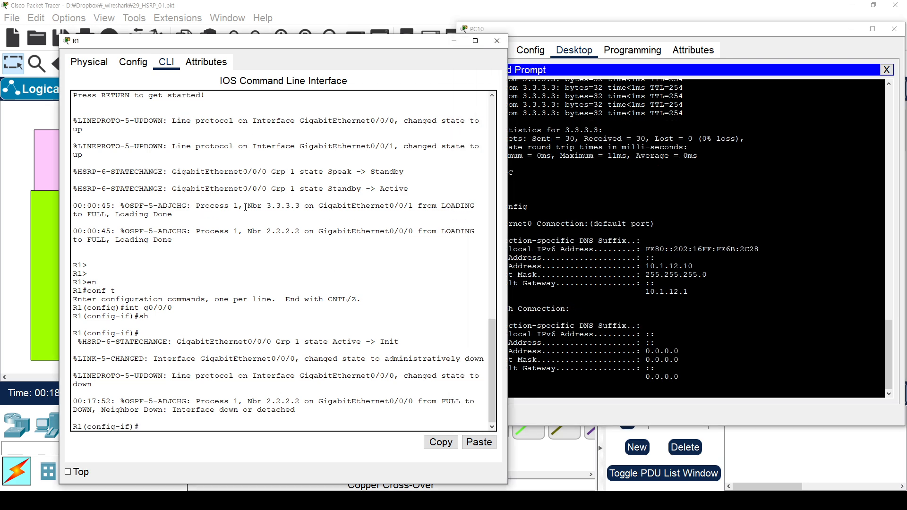
{"action": "key", "text": "ctrl+z"}
{"action": "type", "text": "sh ip int b"}
{"action": "key", "text": "Return"}
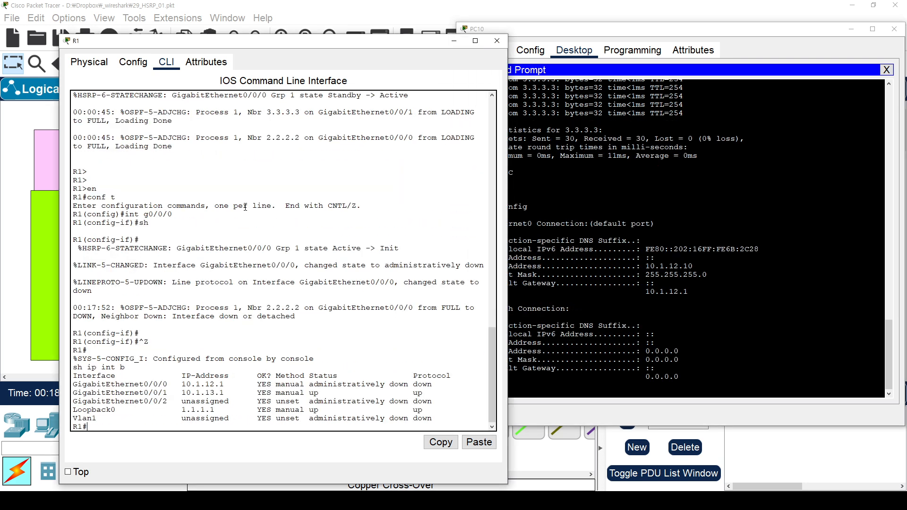
{"action": "key", "text": "Up"}
Run ipconfig again on PC10, repeat ping 3.3.3.3 -n 500, and stop the ping.
{"action": "left_click", "coordinate": [661, 274]}
{"action": "key", "text": "Up"}
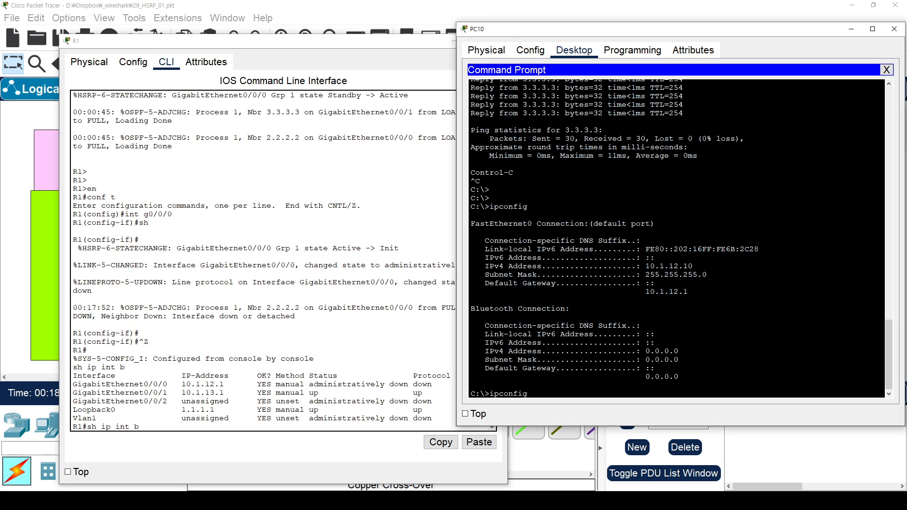
{"action": "key", "text": "Return"}
{"action": "key", "text": "Up"}
{"action": "key", "text": "Up"}
{"action": "key", "text": "Return"}
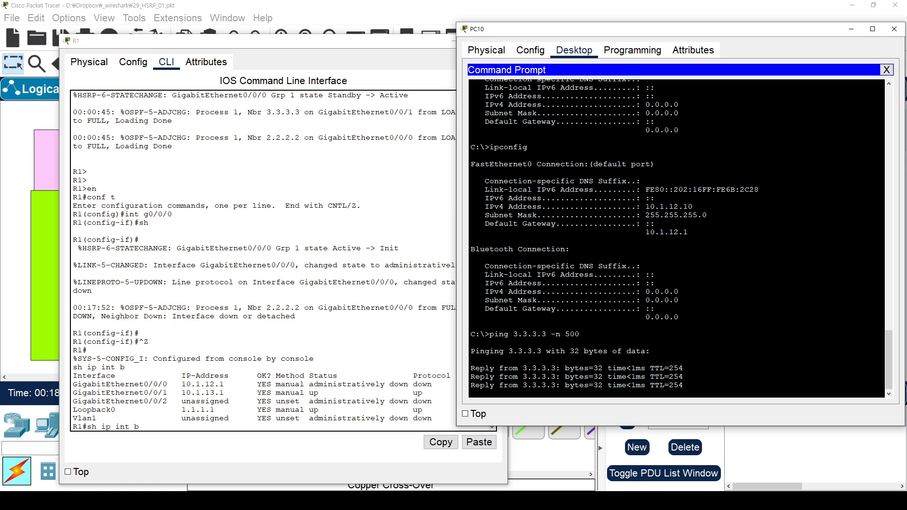
{"action": "key", "text": "ctrl+c"}
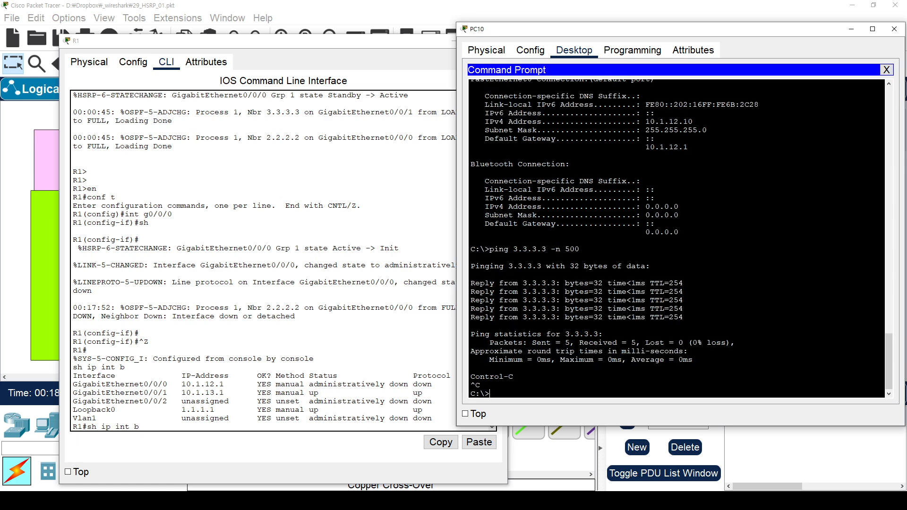
{"action": "key", "text": "Return"}
{"action": "key", "text": "Return"}
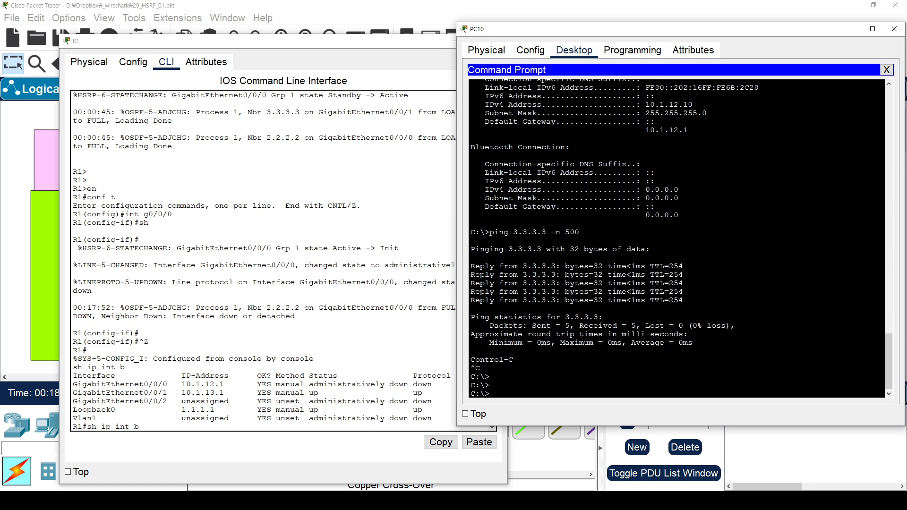
Clear the R1, PC10 and pc20 windows from the workspace to expose both topologies.
{"action": "left_click", "coordinate": [435, 39]}
{"action": "left_click", "coordinate": [459, 42]}
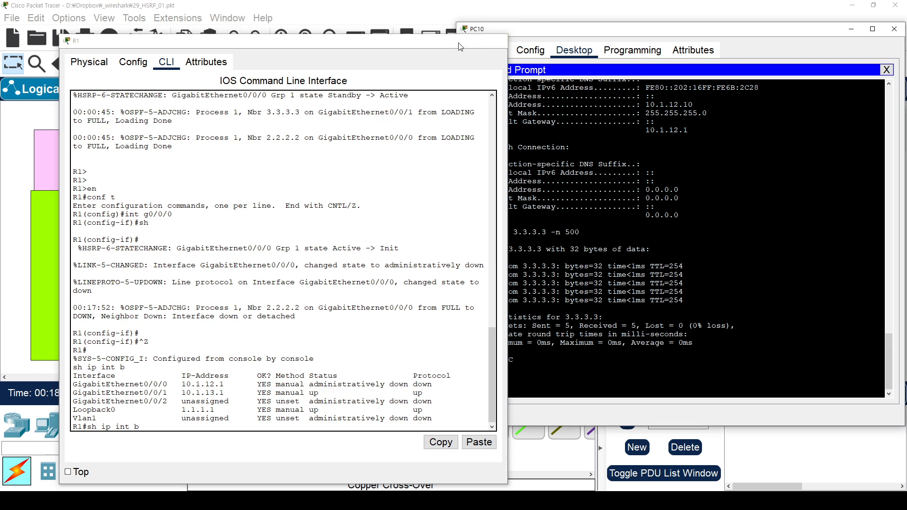
{"action": "left_click", "coordinate": [893, 29]}
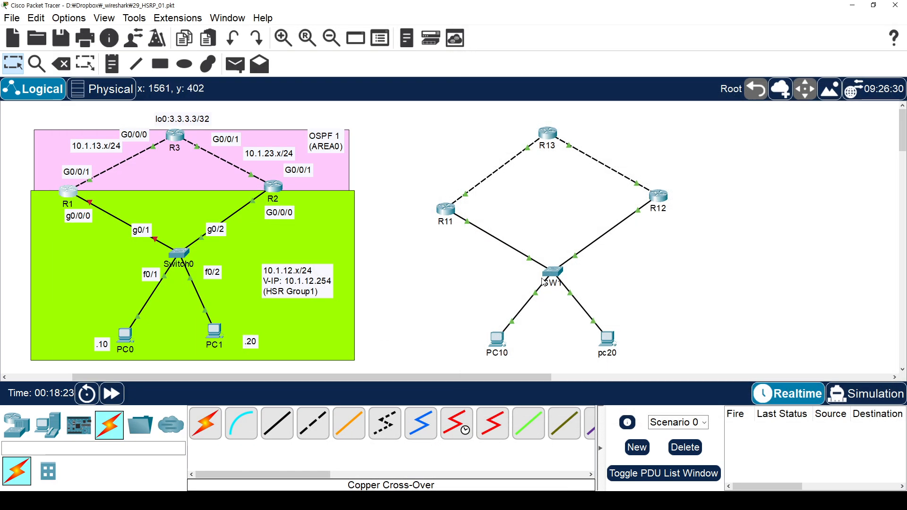
{"action": "left_click", "coordinate": [617, 351]}
{"action": "left_click", "coordinate": [754, 43]}
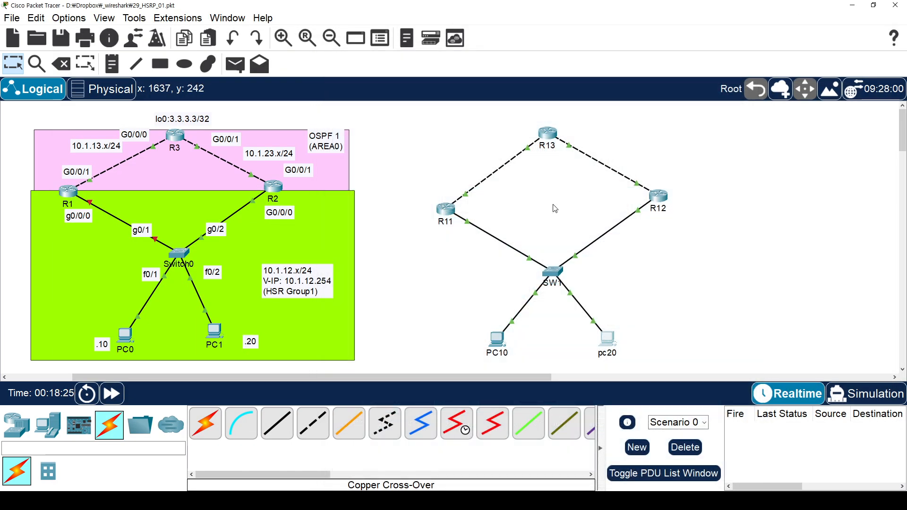
Check R11's interface status and running configuration with sh ip int b and sh run, and close its window.
{"action": "left_click", "coordinate": [446, 209]}
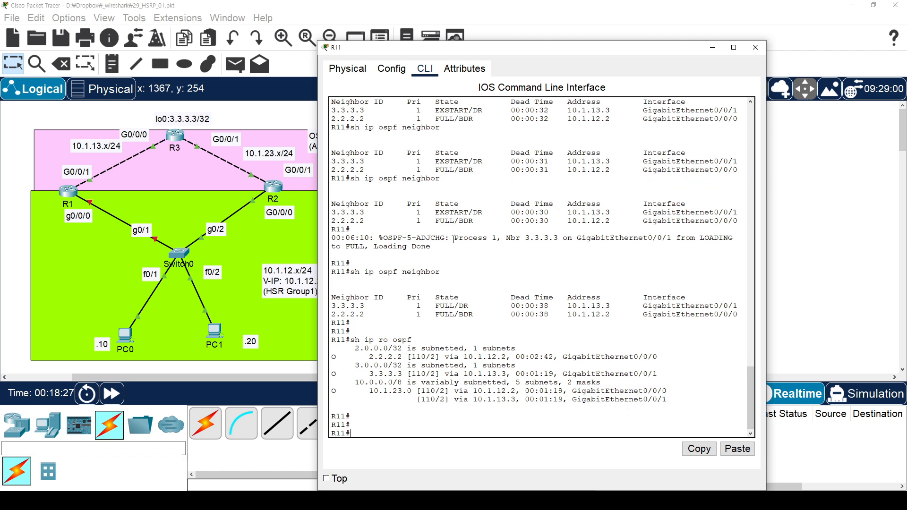
{"action": "type", "text": "sh ip int b"}
{"action": "key", "text": "Return"}
{"action": "type", "text": "sh run"}
{"action": "key", "text": "Return"}
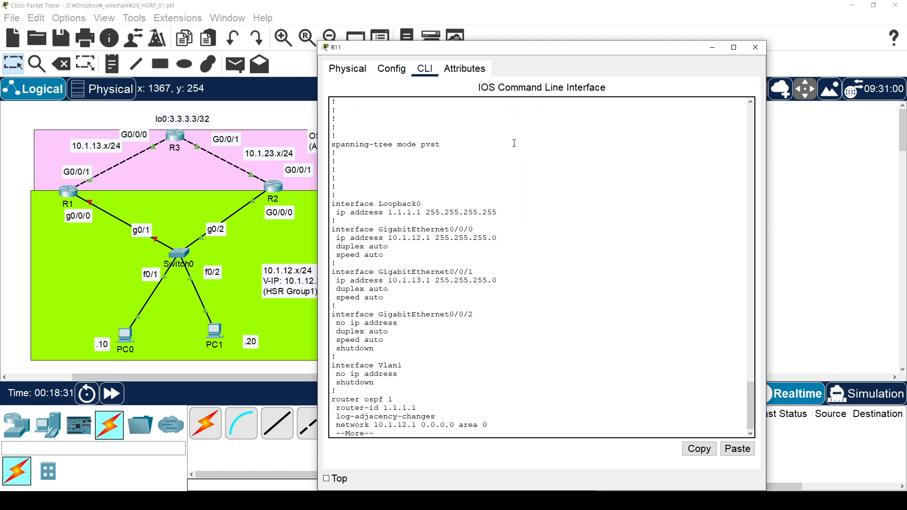
{"action": "key", "text": "q"}
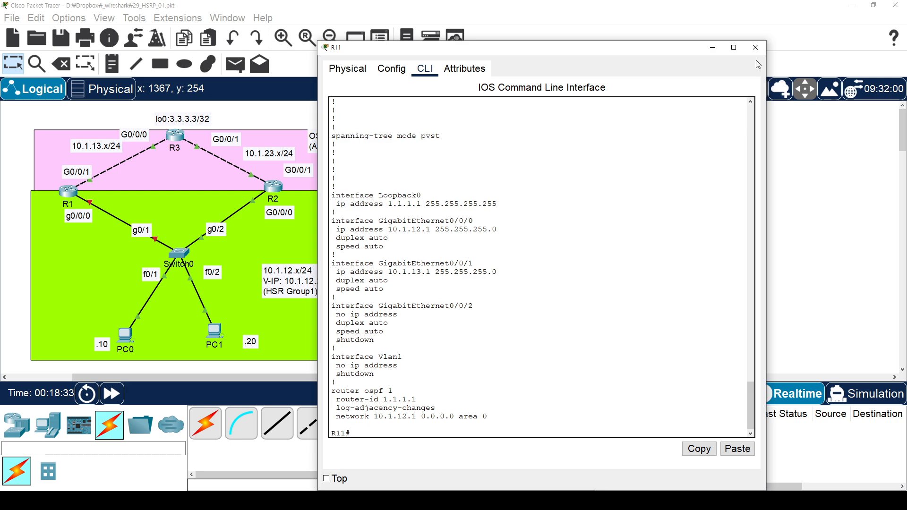
{"action": "left_click", "coordinate": [756, 50]}
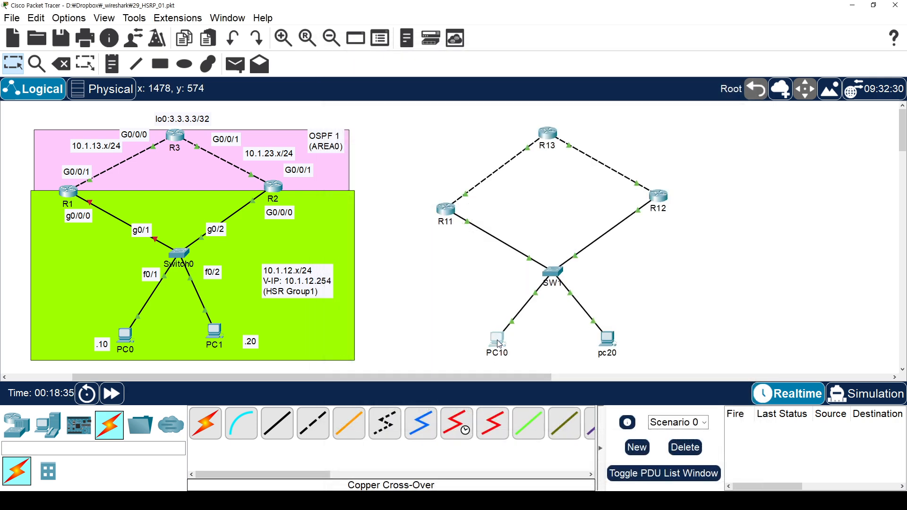
{"action": "left_click", "coordinate": [495, 338]}
{"action": "left_click", "coordinate": [755, 48]}
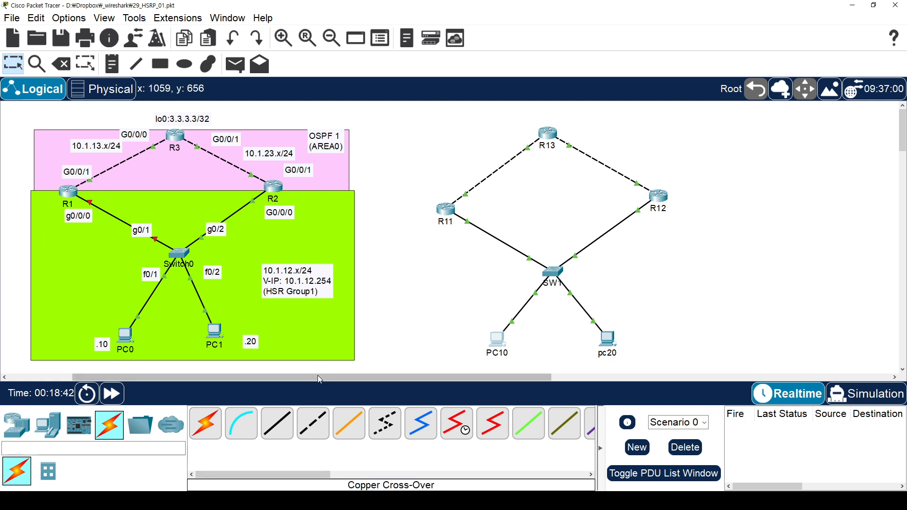
{"action": "left_click_drag", "start_coordinate": [317, 376], "coordinate": [422, 376]}
{"action": "left_click_drag", "start_coordinate": [322, 376], "coordinate": [269, 378]}
{"action": "left_click", "coordinate": [344, 216]}
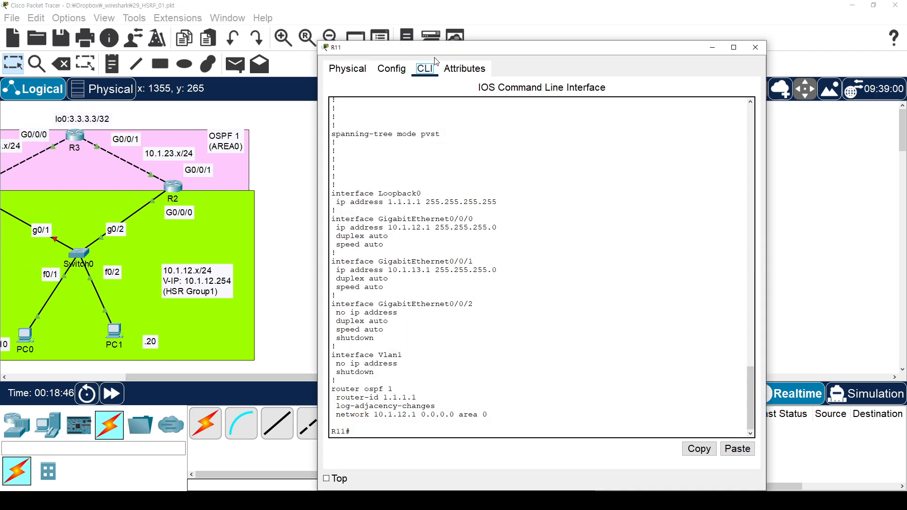
{"action": "left_click_drag", "start_coordinate": [451, 52], "coordinate": [241, 45]}
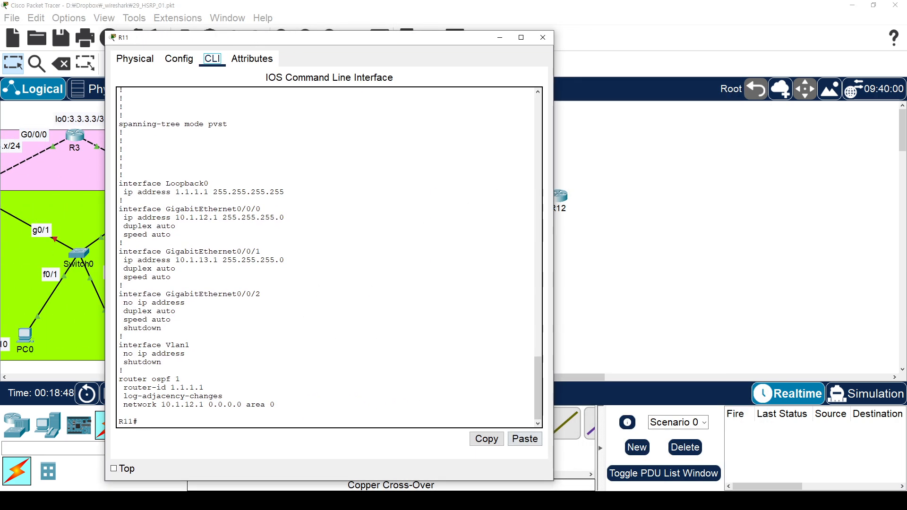
{"action": "left_click", "coordinate": [541, 35]}
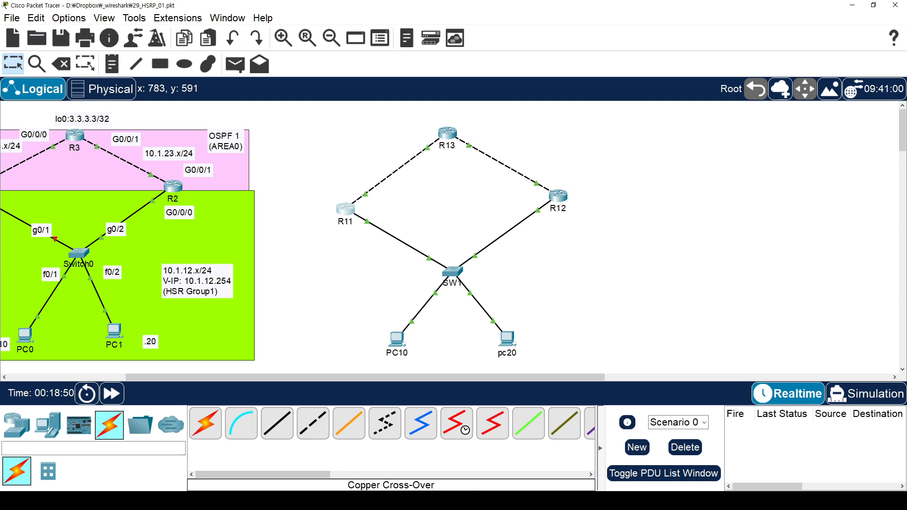
Close R1's window, and arrange R11's command line interface and PC10's command prompt side by side.
{"action": "left_click", "coordinate": [582, 500]}
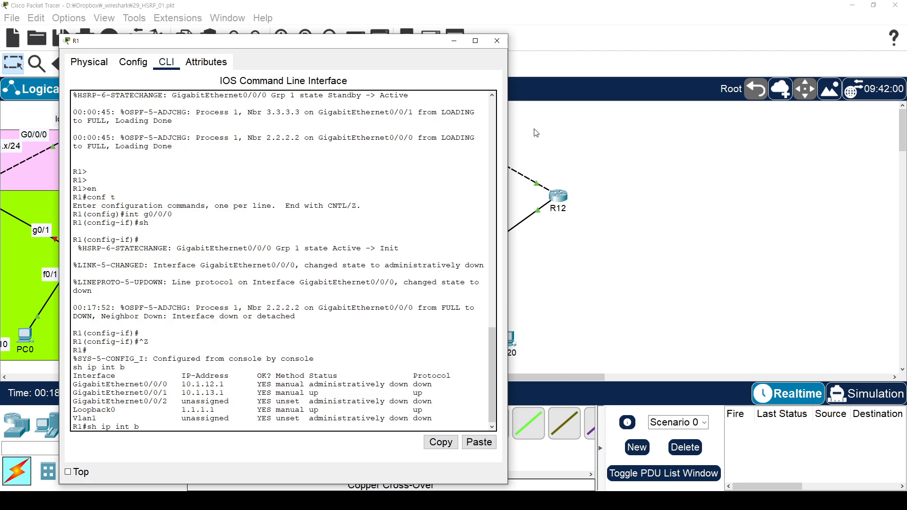
{"action": "left_click", "coordinate": [496, 41]}
{"action": "left_click", "coordinate": [349, 221]}
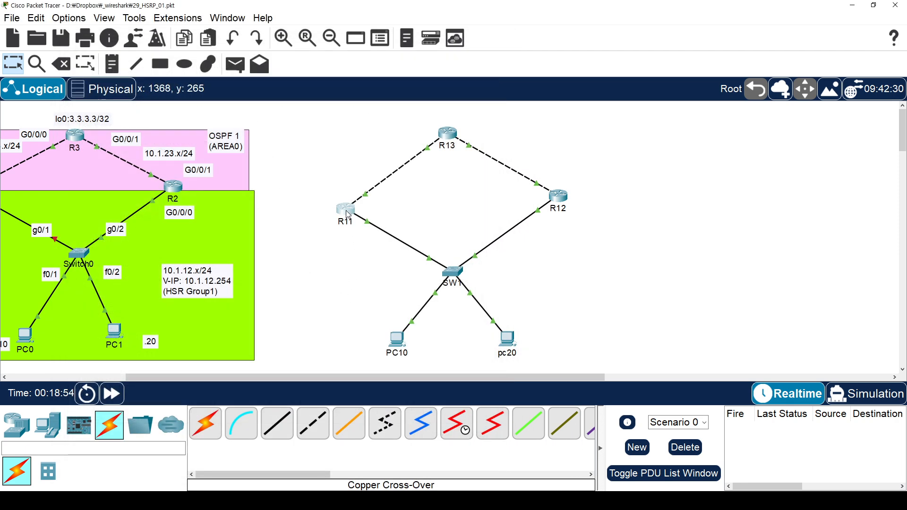
{"action": "left_click_drag", "start_coordinate": [450, 54], "coordinate": [145, 36]}
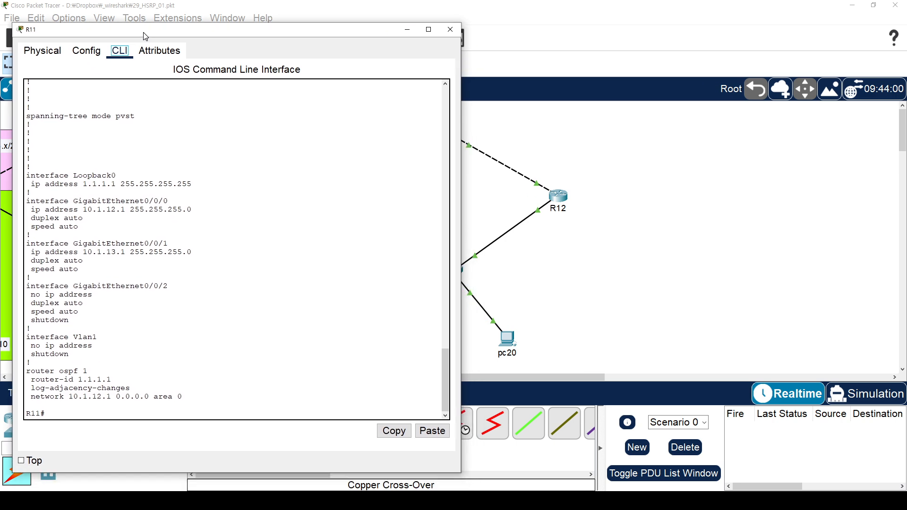
{"action": "left_click", "coordinate": [450, 30]}
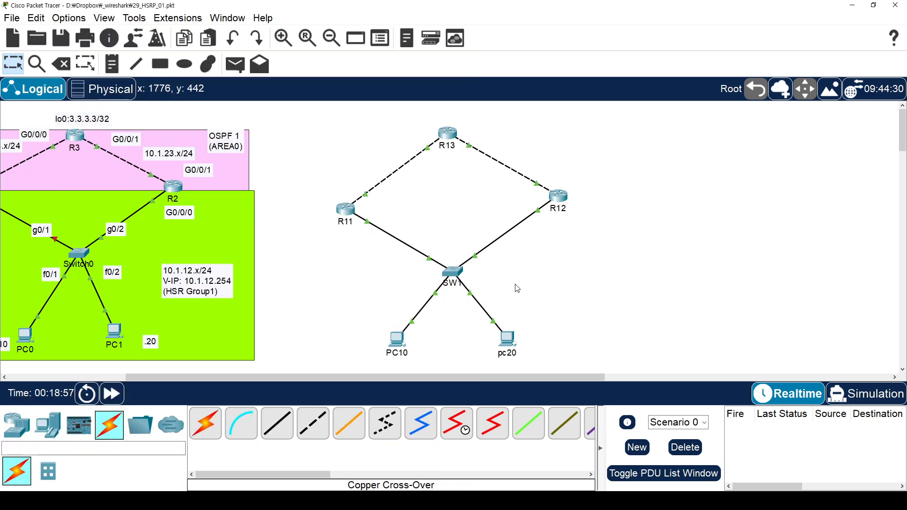
{"action": "left_click", "coordinate": [394, 338]}
{"action": "left_click", "coordinate": [613, 111]}
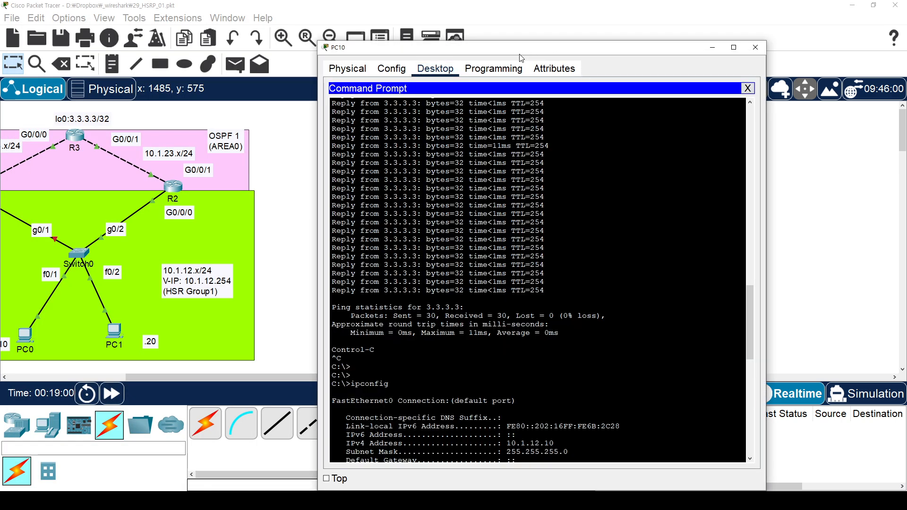
{"action": "left_click_drag", "start_coordinate": [472, 47], "coordinate": [562, 25]}
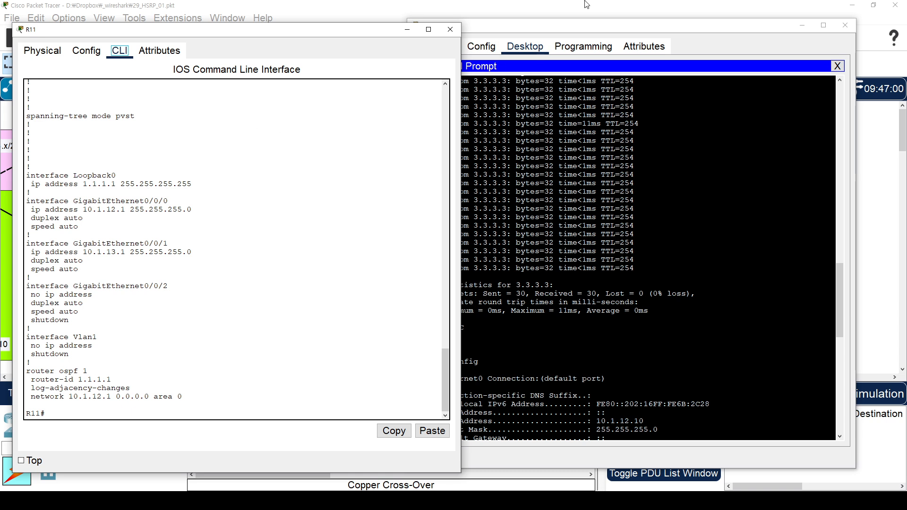
{"action": "left_click_drag", "start_coordinate": [567, 27], "coordinate": [603, 25]}
{"action": "left_click", "coordinate": [189, 274]}
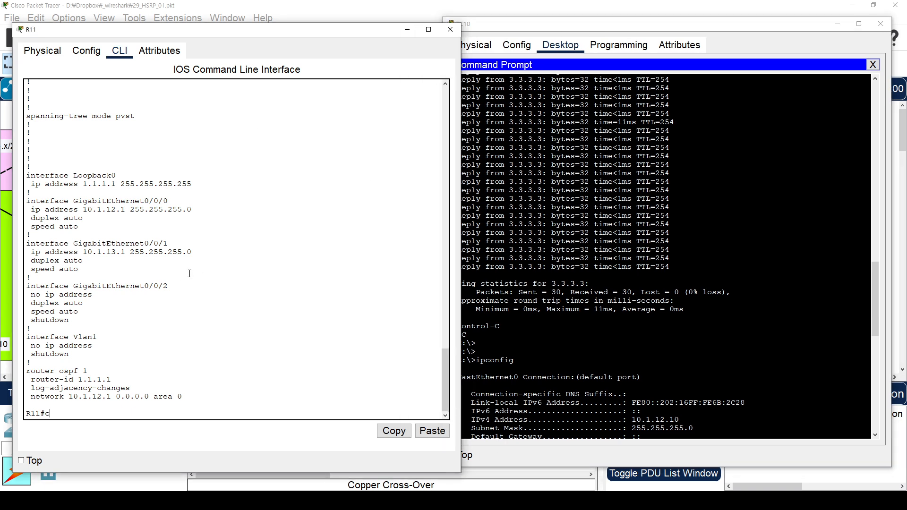
Enter configuration mode on R11 with conf t and select interface g0/0/0.
{"action": "type", "text": "conf t"}
{"action": "key", "text": "Return"}
{"action": "type", "text": "int "}
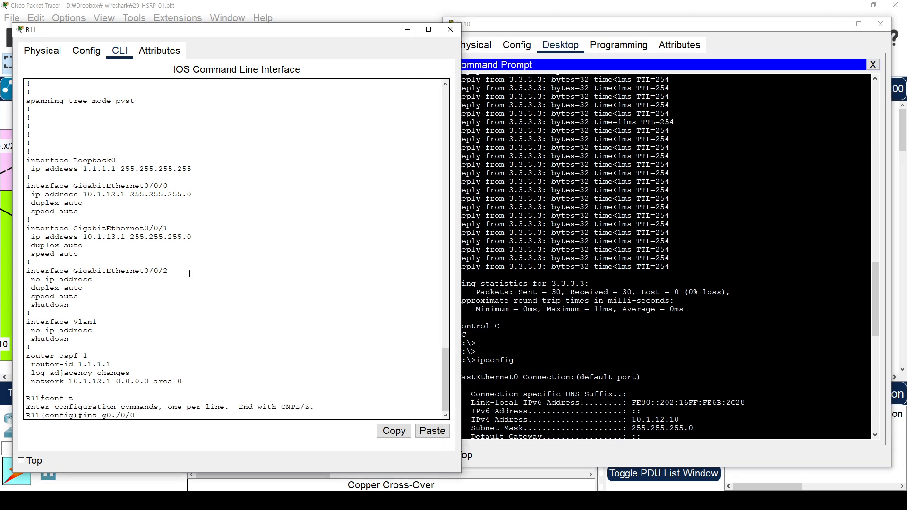
{"action": "type", "text": "g0/0/0"}
{"action": "key", "text": "Return"}
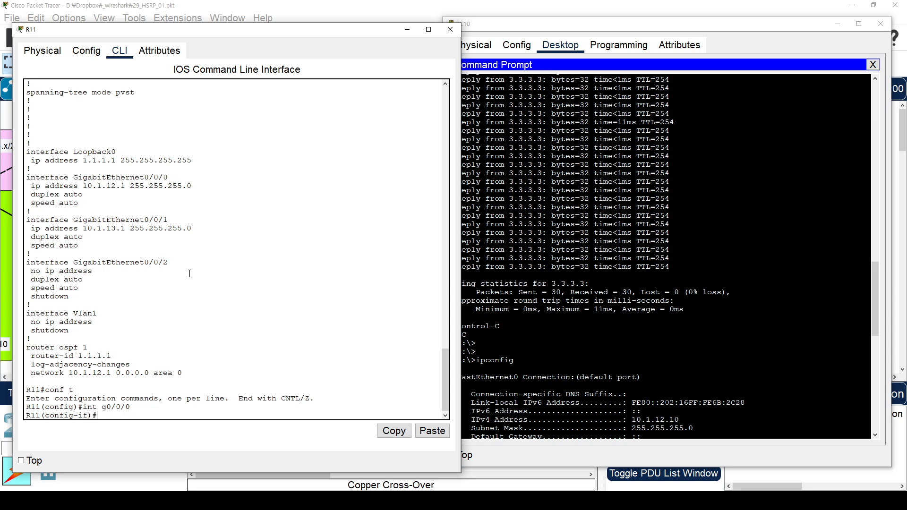
Start ping 3.3.3.3 -n 500 on PC10 and shut down R11's g0/0/0 interface with sh while it runs.
{"action": "key", "text": "Return"}
{"action": "key", "text": "Return"}
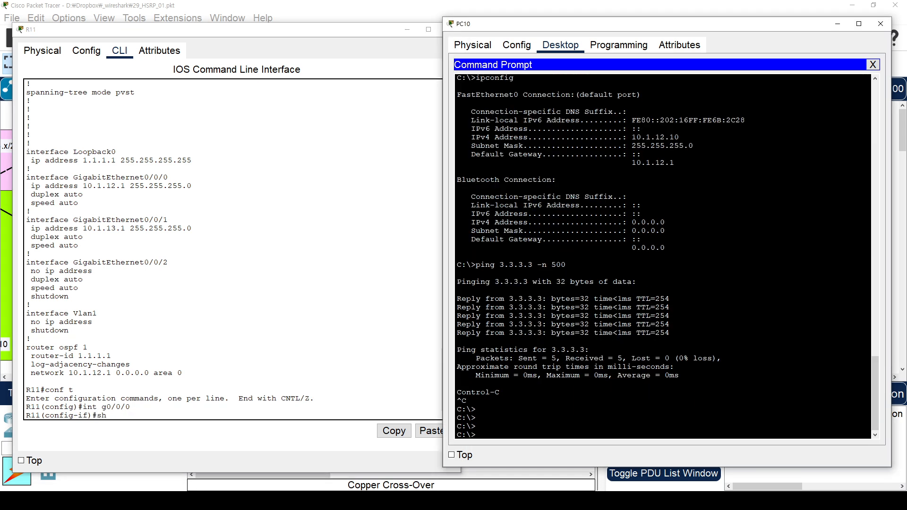
{"action": "key", "text": "Up"}
{"action": "key", "text": "Return"}
{"action": "left_click", "coordinate": [109, 301]}
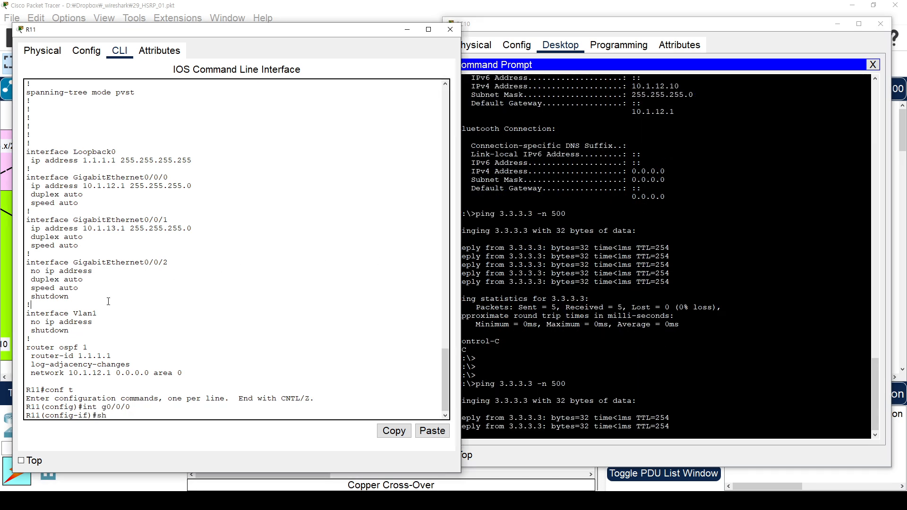
{"action": "type", "text": "sh"}
{"action": "key", "text": "Return"}
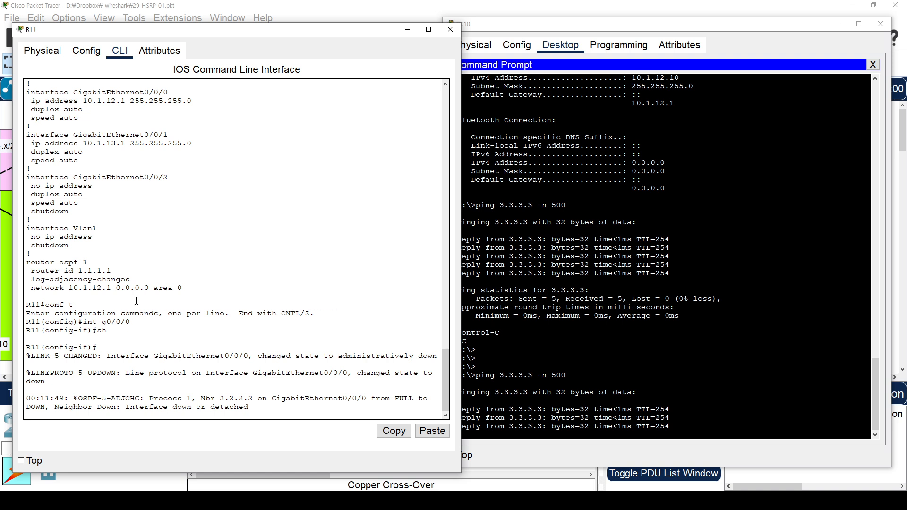
{"action": "left_click", "coordinate": [638, 392]}
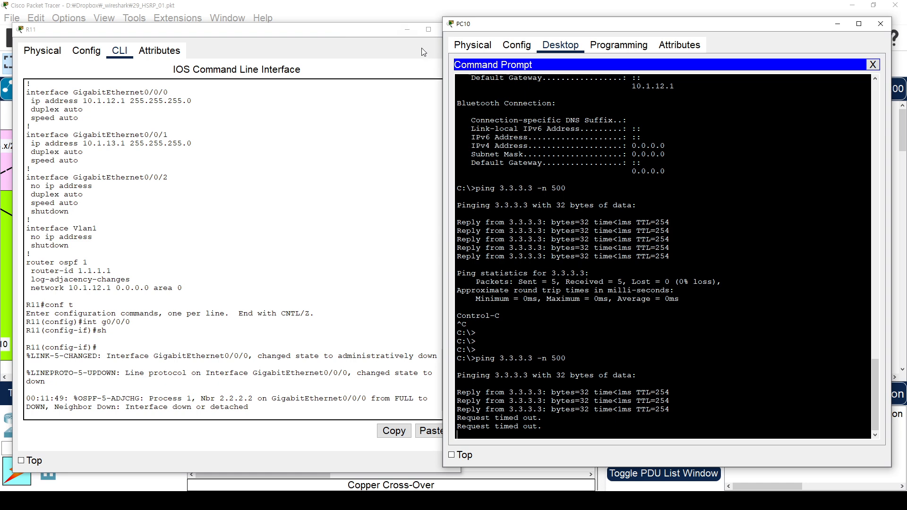
Expose the second topology to inspect the R11 link, and place PC10's command prompt back beside it.
{"action": "left_click", "coordinate": [356, 36]}
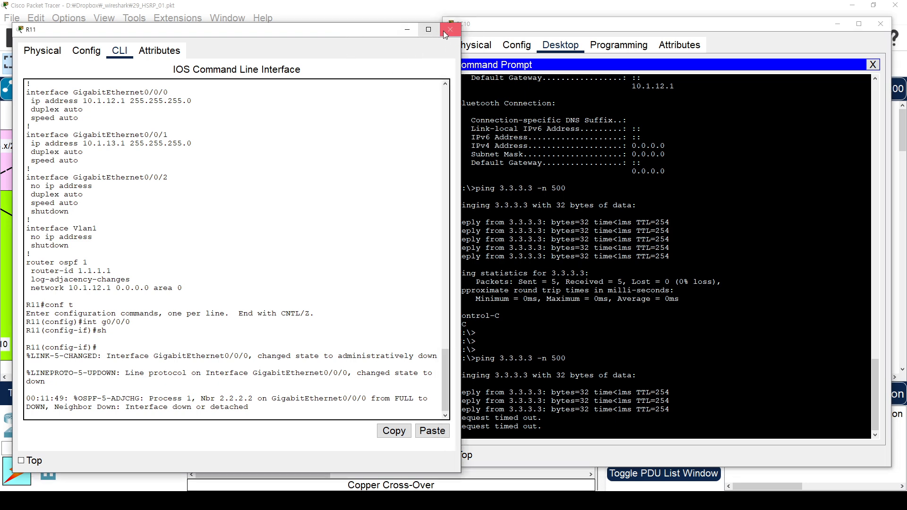
{"action": "left_click_drag", "start_coordinate": [626, 23], "coordinate": [660, 81]}
{"action": "left_click_drag", "start_coordinate": [354, 29], "coordinate": [618, 254]}
{"action": "left_click", "coordinate": [166, 379]}
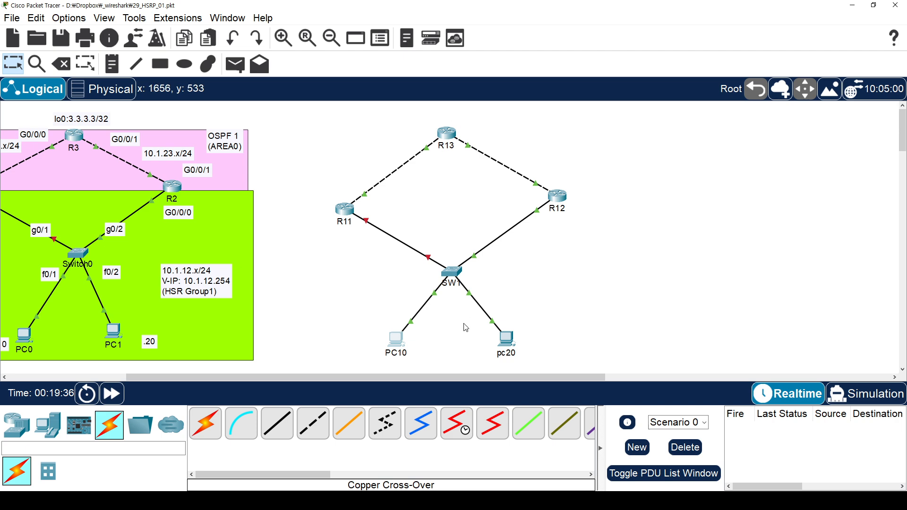
{"action": "key", "text": "alt+Tab"}
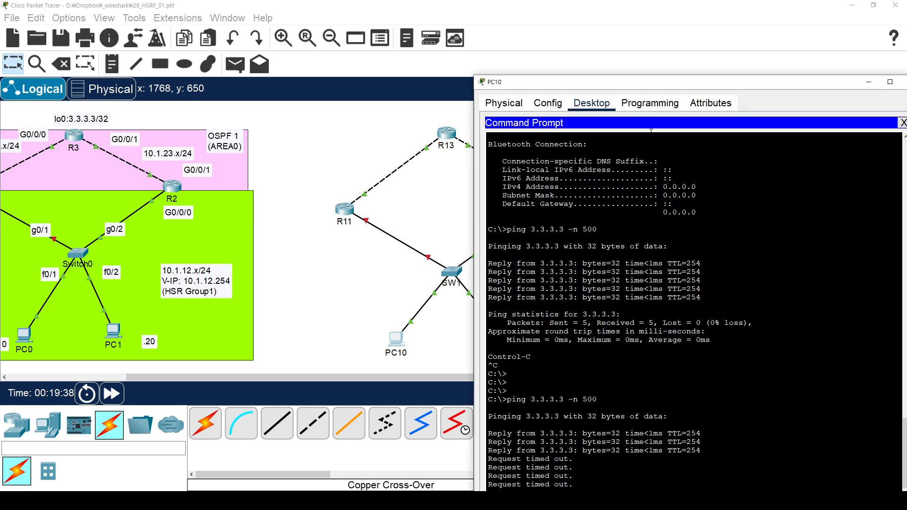
{"action": "left_click_drag", "start_coordinate": [649, 82], "coordinate": [607, 19]}
Stop the ping on PC10 and change its default gateway to 10.1.12.2 in the IP configuration.
{"action": "left_click_drag", "start_coordinate": [625, 225], "coordinate": [625, 233]}
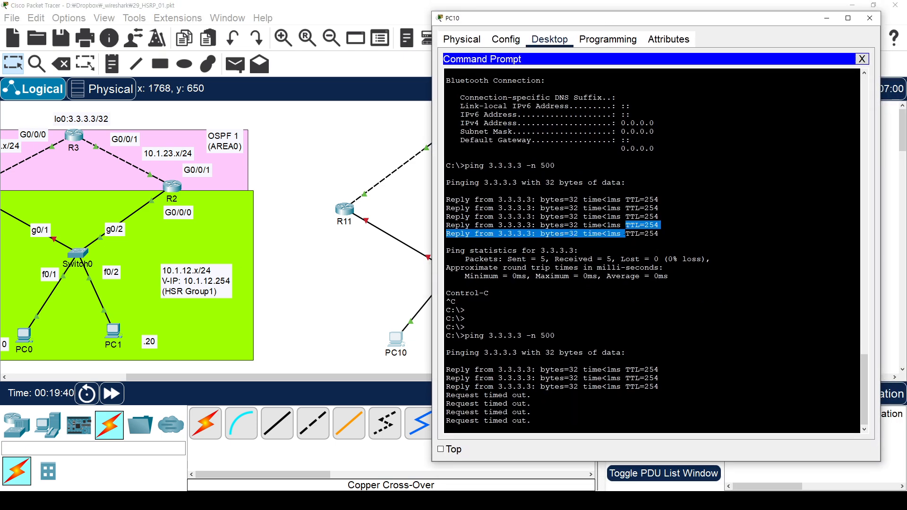
{"action": "key", "text": "ctrl+c"}
{"action": "left_click", "coordinate": [461, 41]}
{"action": "left_click", "coordinate": [519, 43]}
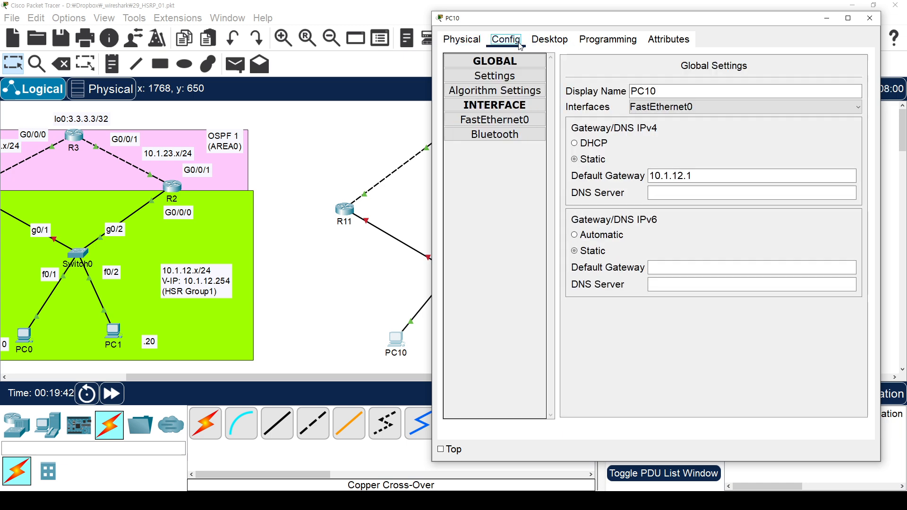
{"action": "left_click", "coordinate": [550, 39]}
{"action": "left_click", "coordinate": [871, 56]}
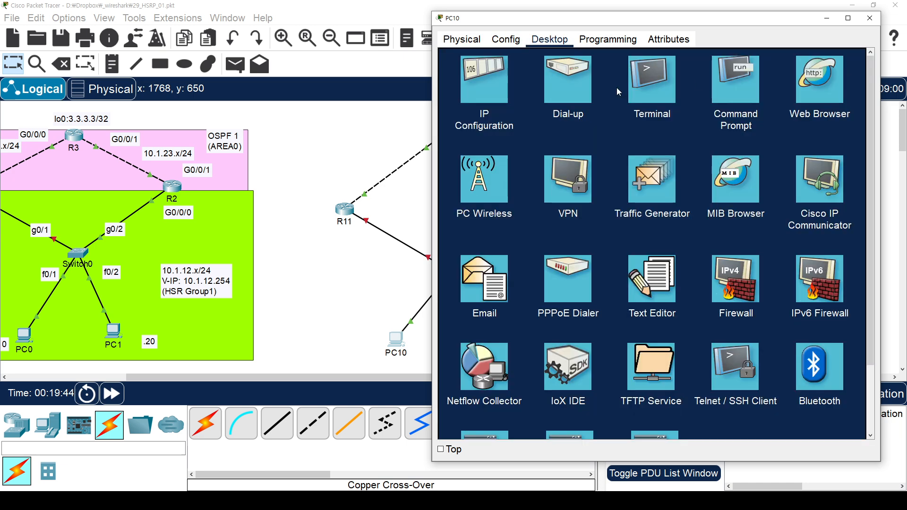
{"action": "left_click", "coordinate": [484, 80]}
{"action": "left_click", "coordinate": [644, 159]}
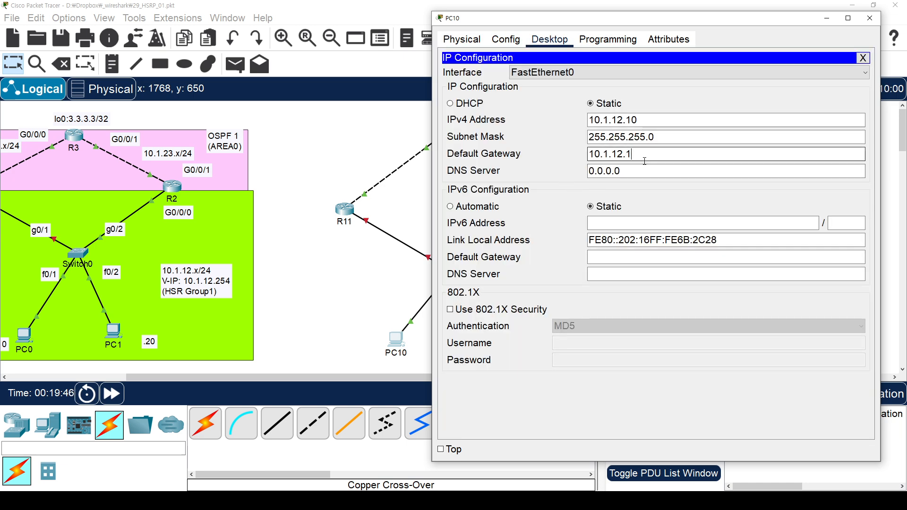
{"action": "key", "text": "BackSpace"}
{"action": "type", "text": "2"}
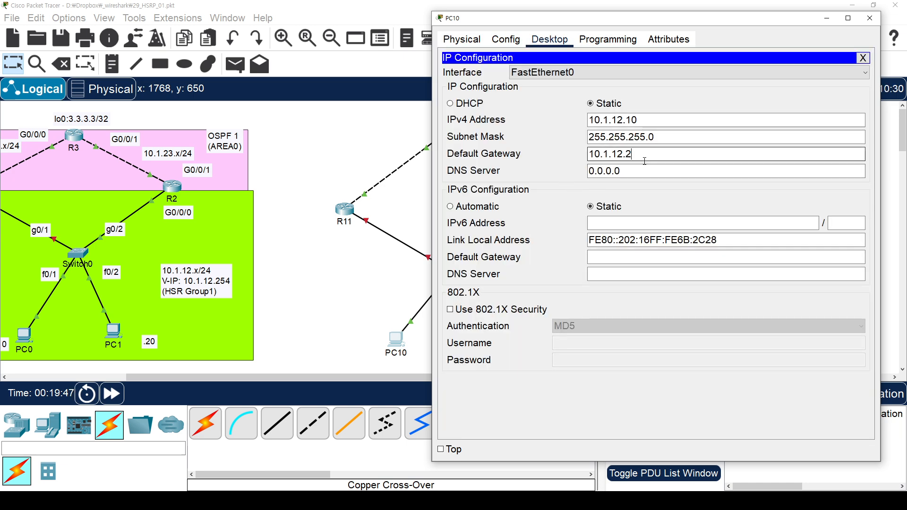
Rerun ping 3.3.3.3 -n 500 from PC10's command prompt, and close the PC10 window.
{"action": "left_click", "coordinate": [863, 57]}
{"action": "left_click", "coordinate": [724, 76]}
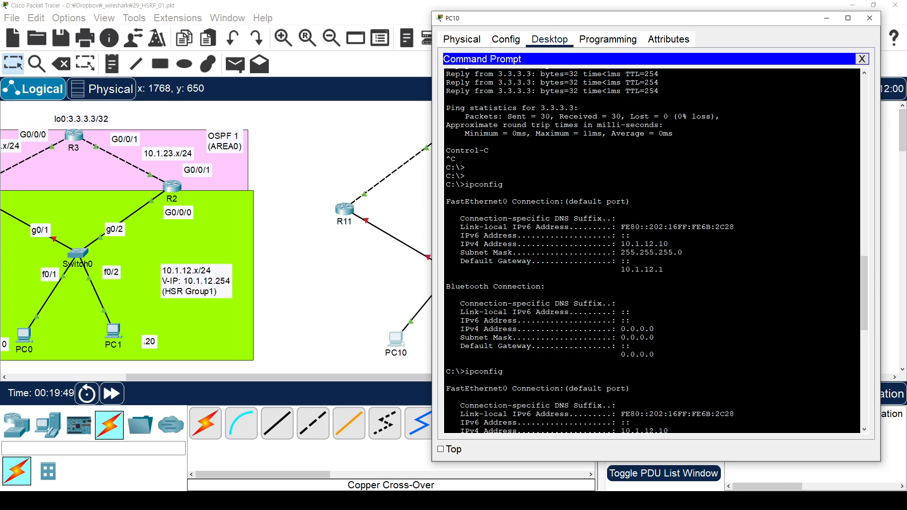
{"action": "key", "text": "Up"}
{"action": "key", "text": "Return"}
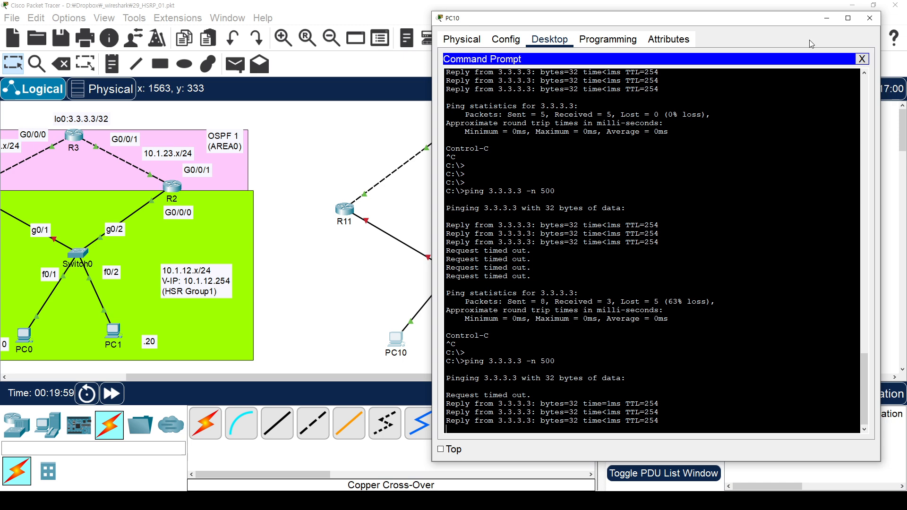
{"action": "left_click", "coordinate": [865, 60]}
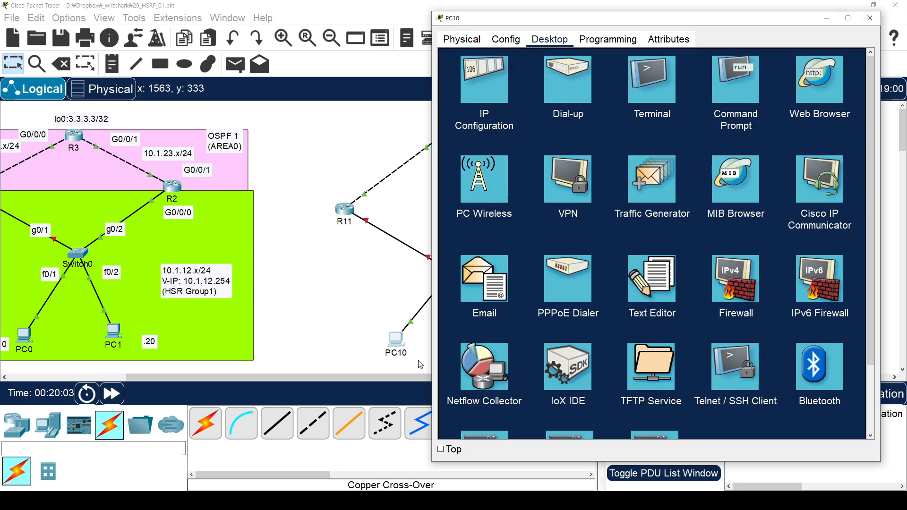
{"action": "left_click", "coordinate": [869, 19]}
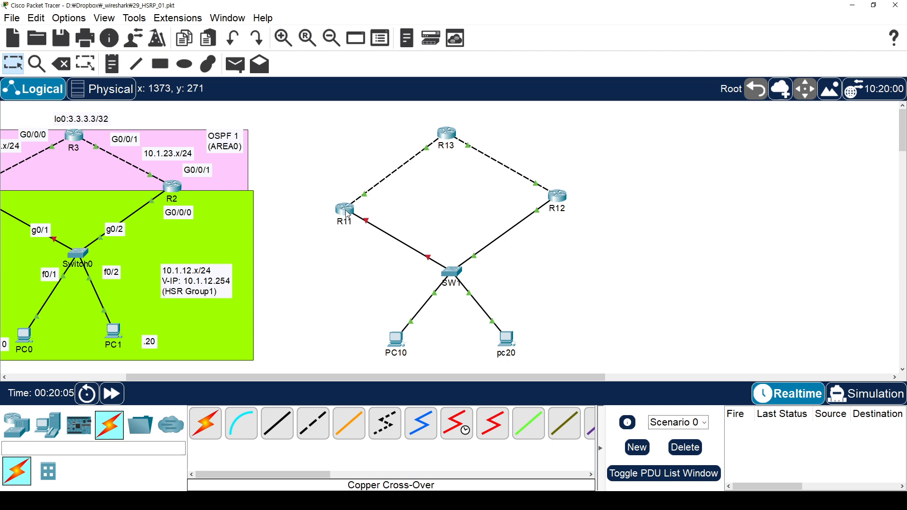
Re-enable interface g0/0/0 on R11 with no shutdown.
{"action": "left_click", "coordinate": [442, 500]}
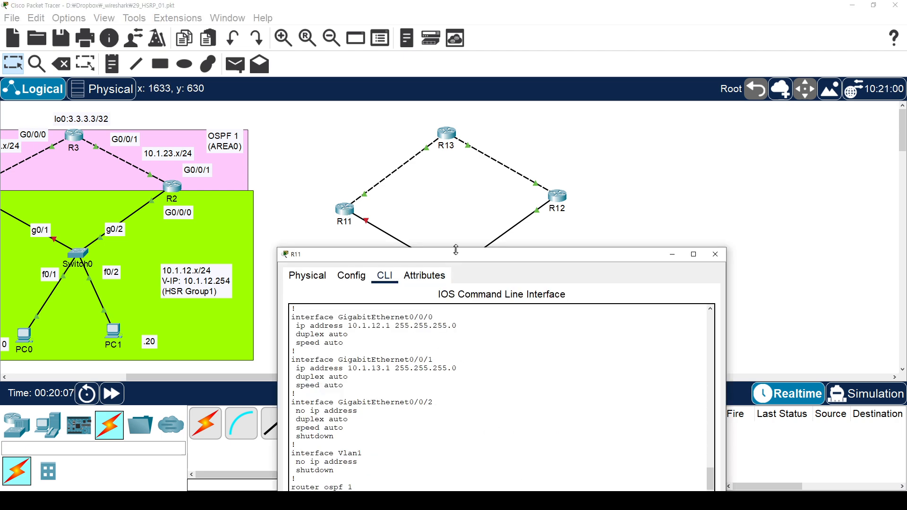
{"action": "left_click_drag", "start_coordinate": [468, 256], "coordinate": [598, 60]}
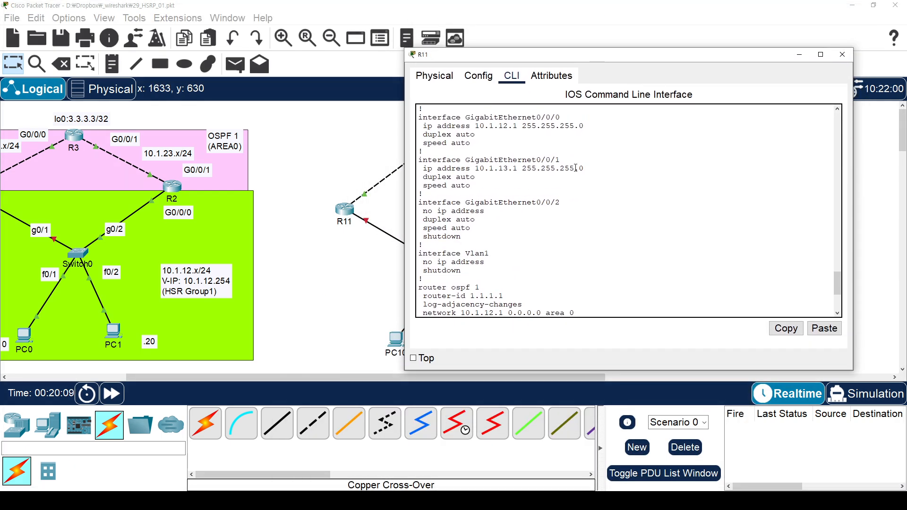
{"action": "scroll", "coordinate": [575, 168], "scroll_direction": "down", "scroll_amount": 6}
{"action": "key", "text": "Return"}
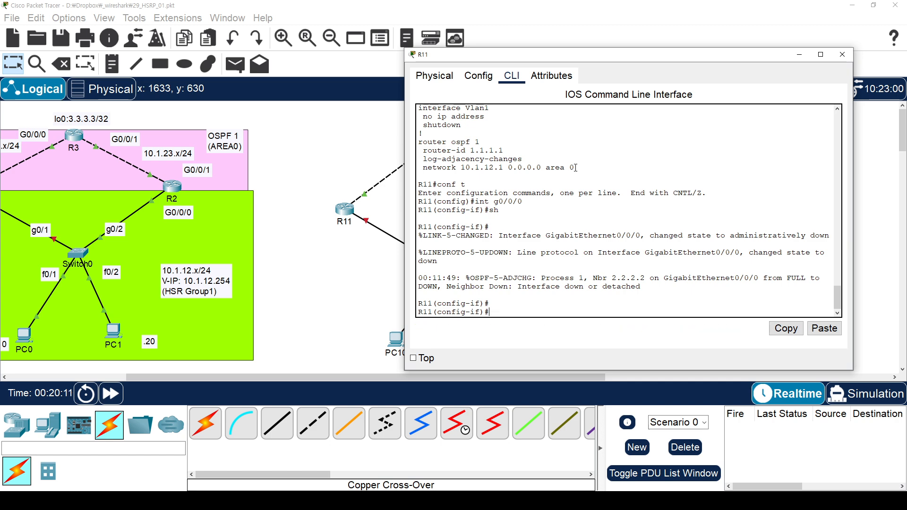
{"action": "type", "text": "no shutodwn"}
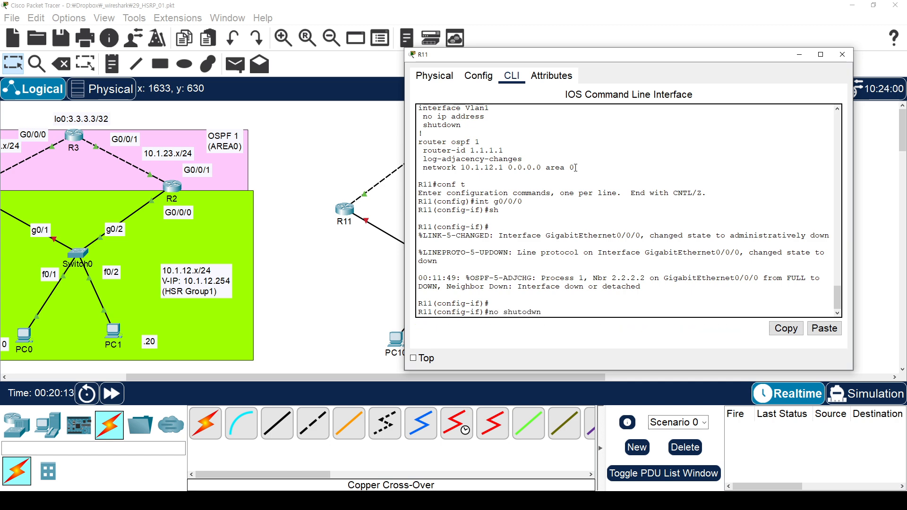
{"action": "key", "text": "Return"}
{"action": "type", "text": "no shutdown"}
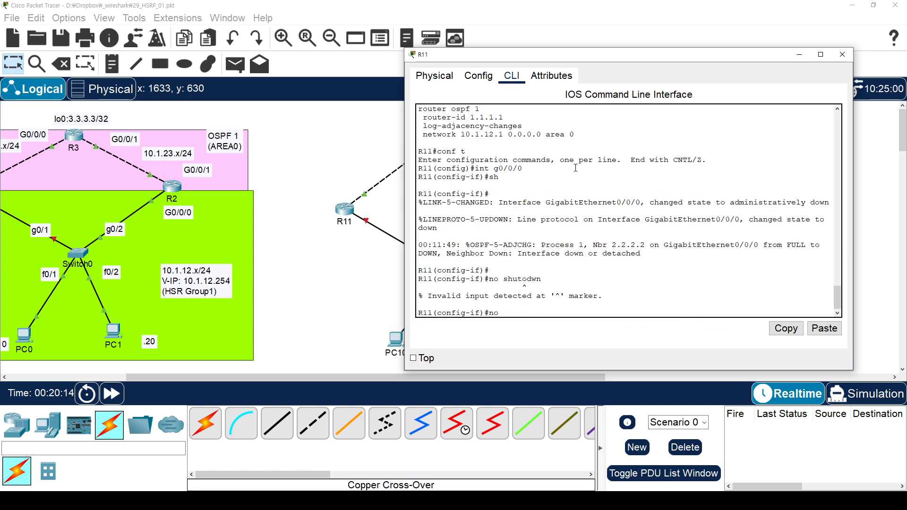
{"action": "key", "text": "Return"}
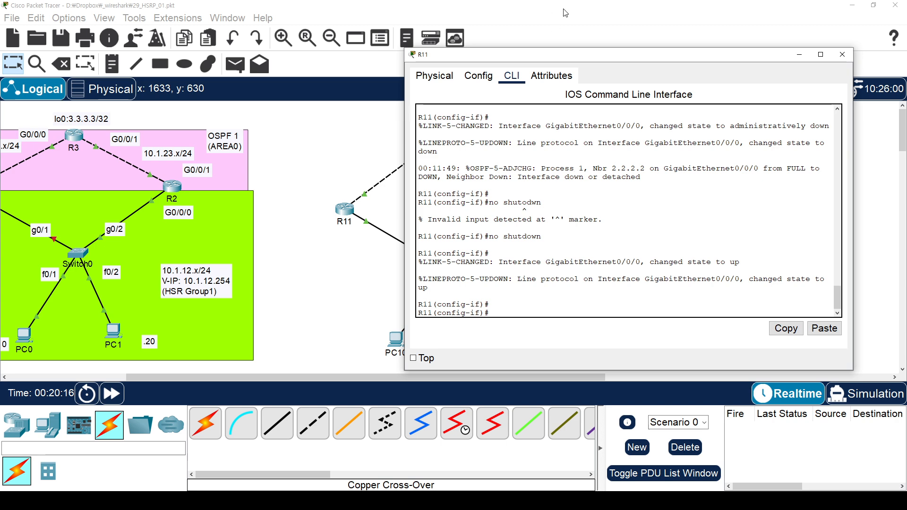
Bring the workspace forward to show the whole second topology, and hide the device and connection palette.
{"action": "left_click_drag", "start_coordinate": [619, 59], "coordinate": [633, 74]}
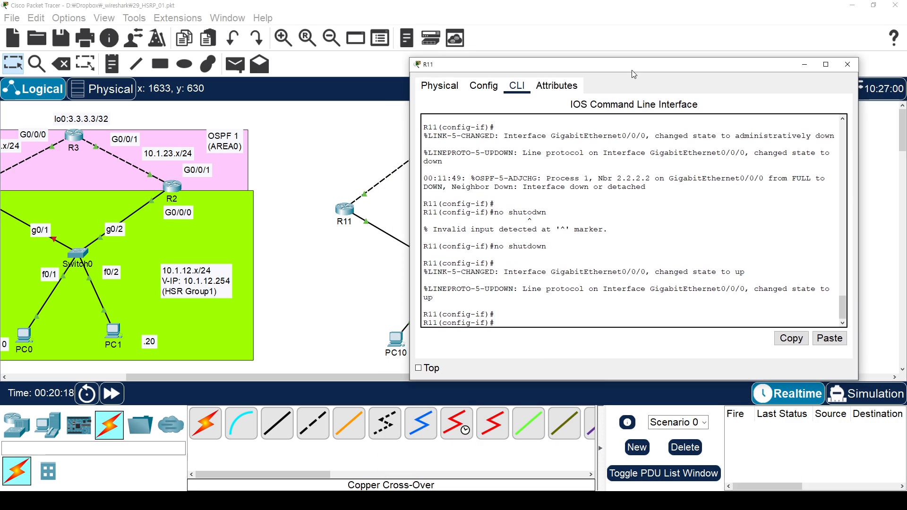
{"action": "left_click", "coordinate": [344, 272]}
{"action": "key", "text": "alt+s"}
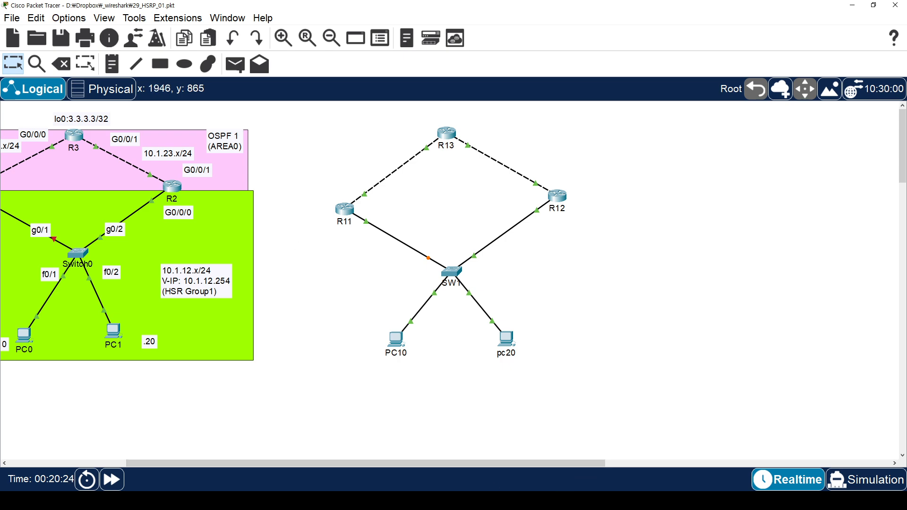
Open R12's command line interface and arrange it side by side with R11's.
{"action": "left_click", "coordinate": [552, 499]}
{"action": "left_click_drag", "start_coordinate": [545, 63], "coordinate": [432, 63]}
{"action": "left_click_drag", "start_coordinate": [496, 68], "coordinate": [212, 67]}
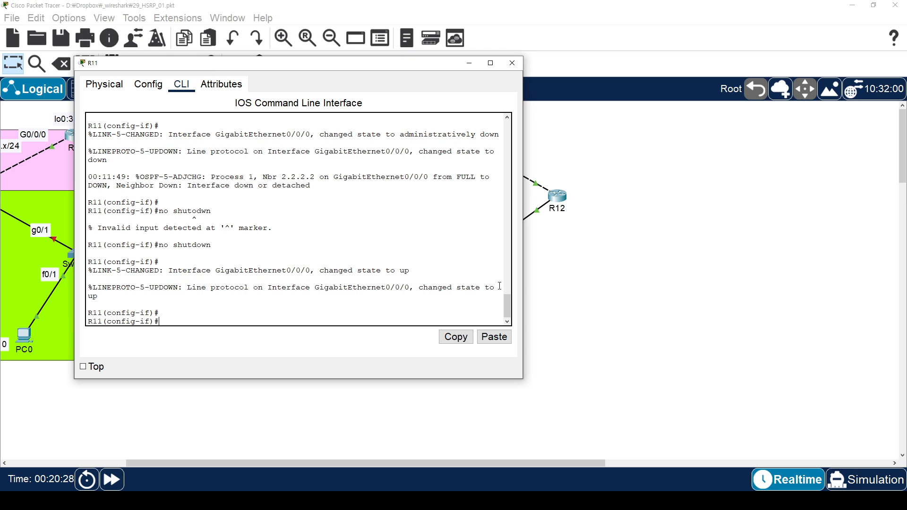
{"action": "left_click", "coordinate": [552, 197]}
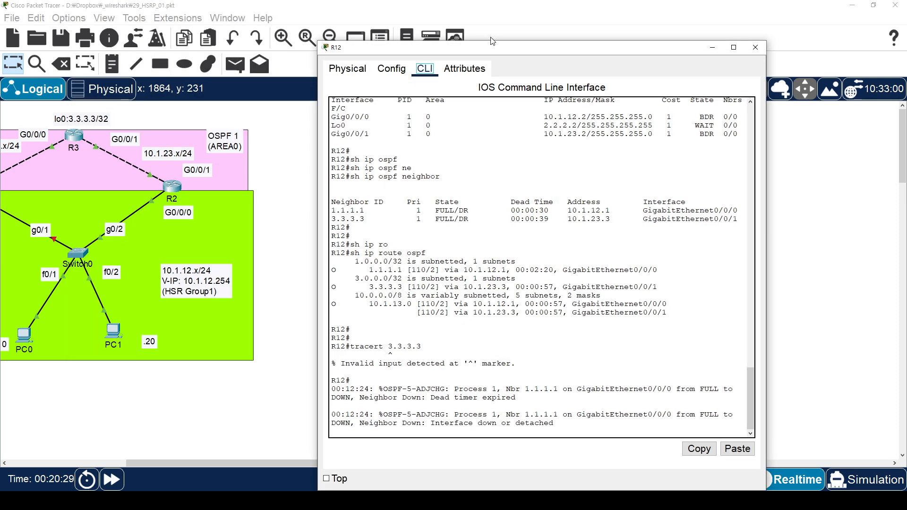
{"action": "left_click_drag", "start_coordinate": [519, 48], "coordinate": [618, 24]}
{"action": "left_click", "coordinate": [345, 209]}
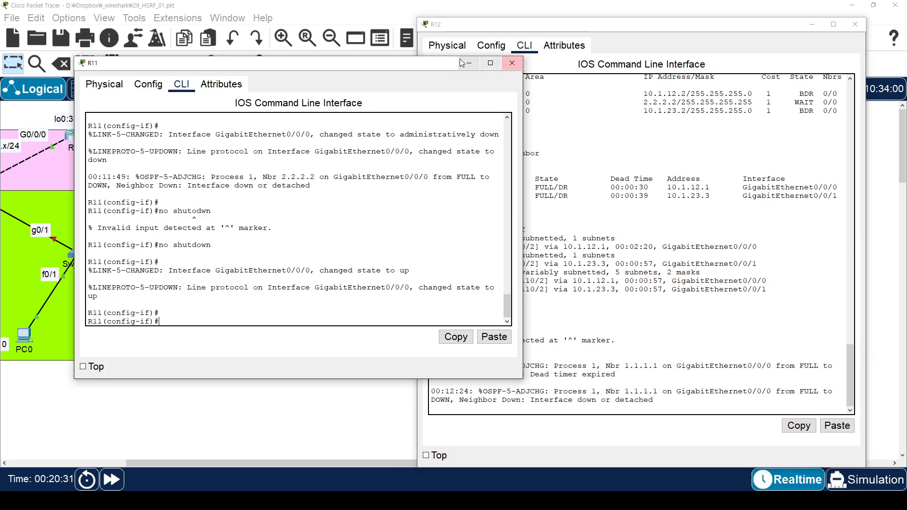
{"action": "left_click_drag", "start_coordinate": [402, 66], "coordinate": [350, 41]}
{"action": "key", "text": "Return"}
{"action": "key", "text": "Return"}
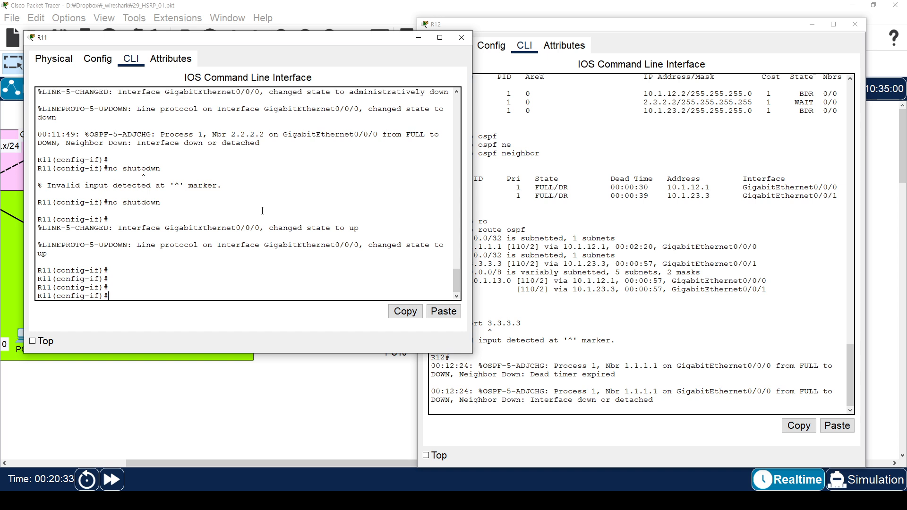
Enter configuration mode on R12 with conf t and select interface g0/0/0.
{"action": "left_click", "coordinate": [682, 250]}
{"action": "key", "text": "Return"}
{"action": "key", "text": "Return"}
{"action": "key", "text": "Return"}
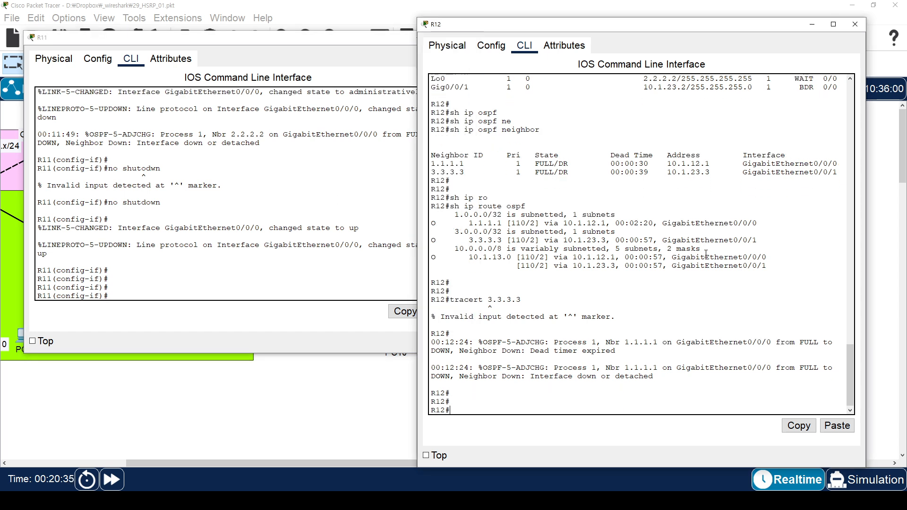
{"action": "type", "text": "conf t"}
{"action": "key", "text": "Return"}
{"action": "type", "text": "int g0/0/0"}
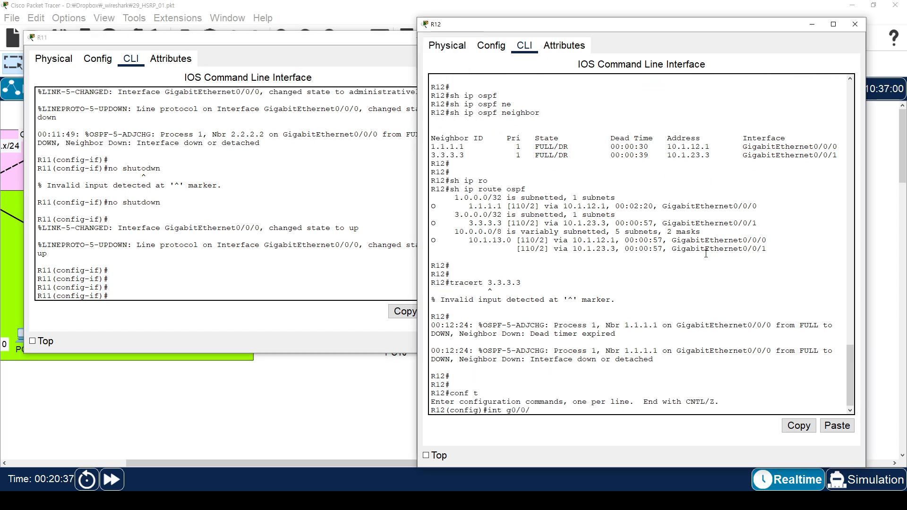
{"action": "key", "text": "Return"}
List the HSRP group 1 options for R11's g0/0/0 interface with standby 1 ?
{"action": "left_click", "coordinate": [282, 189]}
{"action": "key", "text": "Return"}
{"action": "key", "text": "Return"}
{"action": "key", "text": "Return"}
{"action": "key", "text": "Return"}
{"action": "key", "text": "Return"}
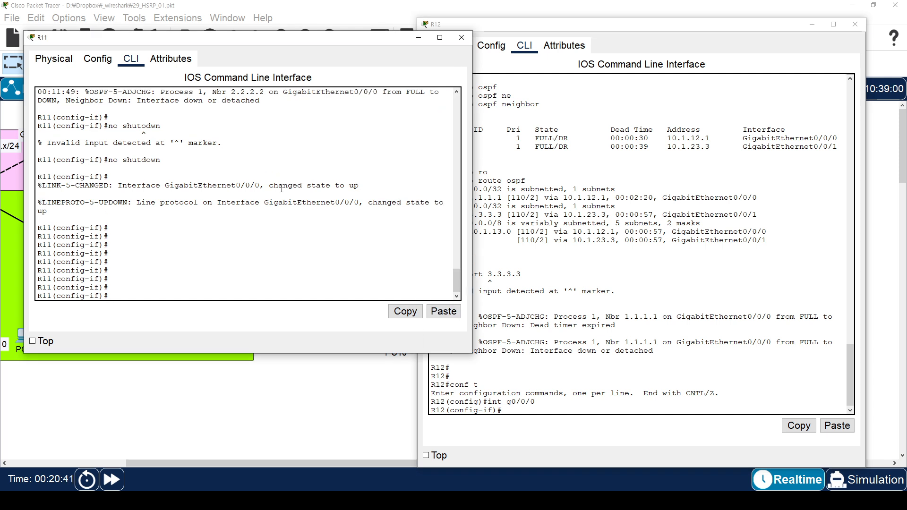
{"action": "type", "text": "standbty"}
{"action": "key", "text": "BackSpace"}
{"action": "key", "text": "BackSpace"}
{"action": "type", "text": "y"}
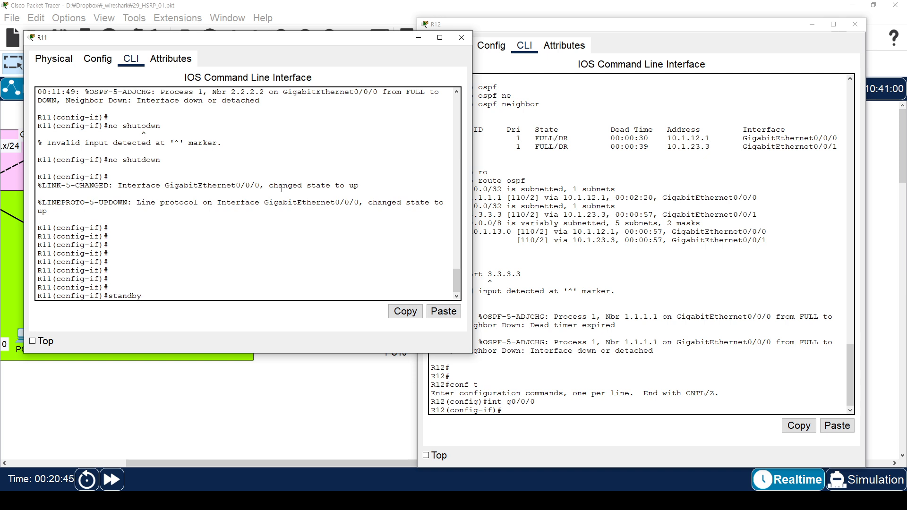
{"action": "type", "text": " 1 ?"}
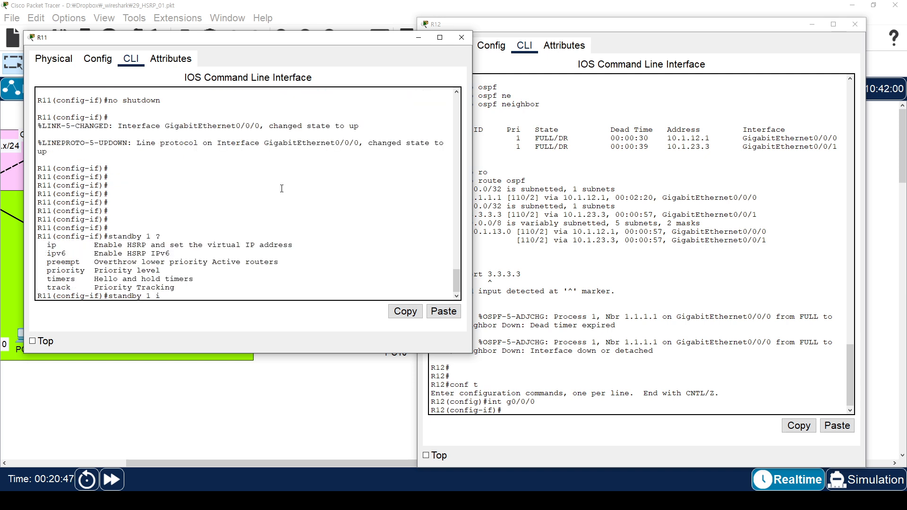
Write the standby 1 ip 10.1.12.254 command for interface g0/0/0 on R12.
{"action": "type", "text": "ip 10.1.12."}
{"action": "left_click", "coordinate": [760, 271]}
{"action": "type", "text": "standb"}
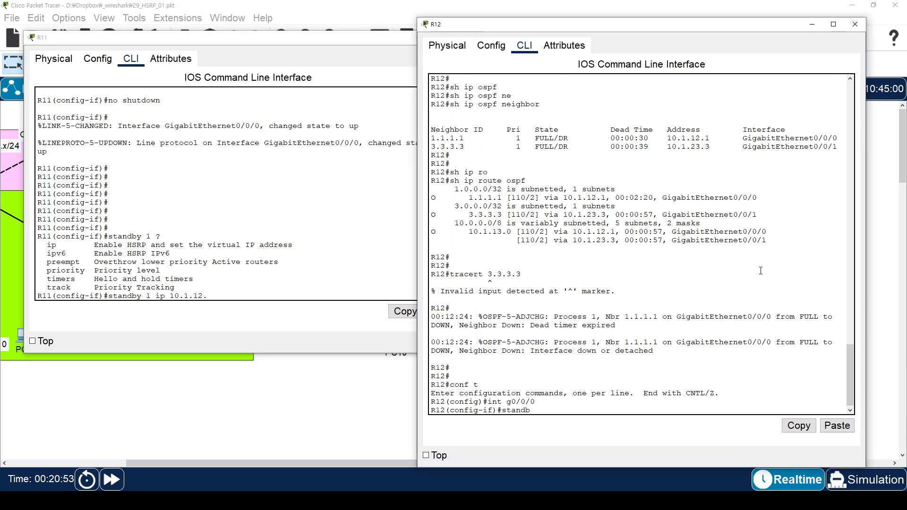
{"action": "type", "text": "y 1 ip 10.12"}
{"action": "type", "text": "12"}
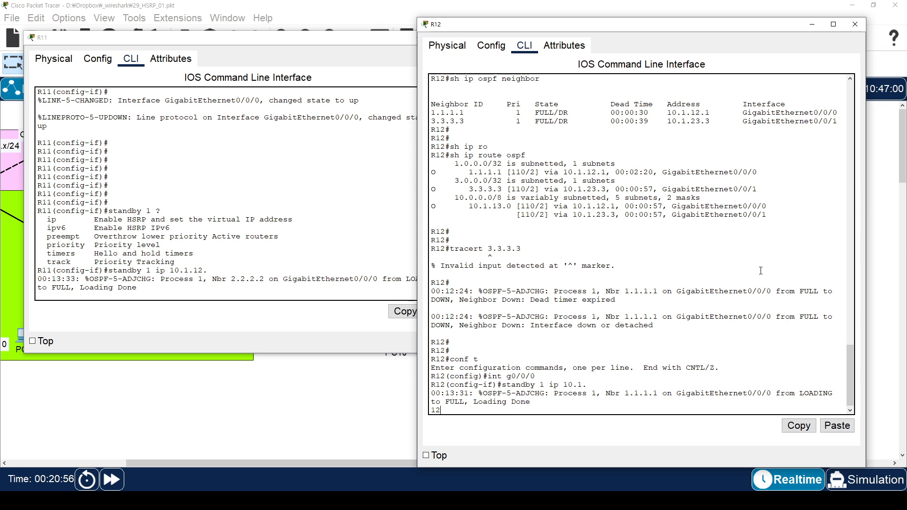
{"action": "type", "text": ".254"}
Set the HSRP group 1 virtual IP to 10.1.12.254 on R11's g0/0/0, and execute the matching command on R12.
{"action": "left_click", "coordinate": [274, 213]}
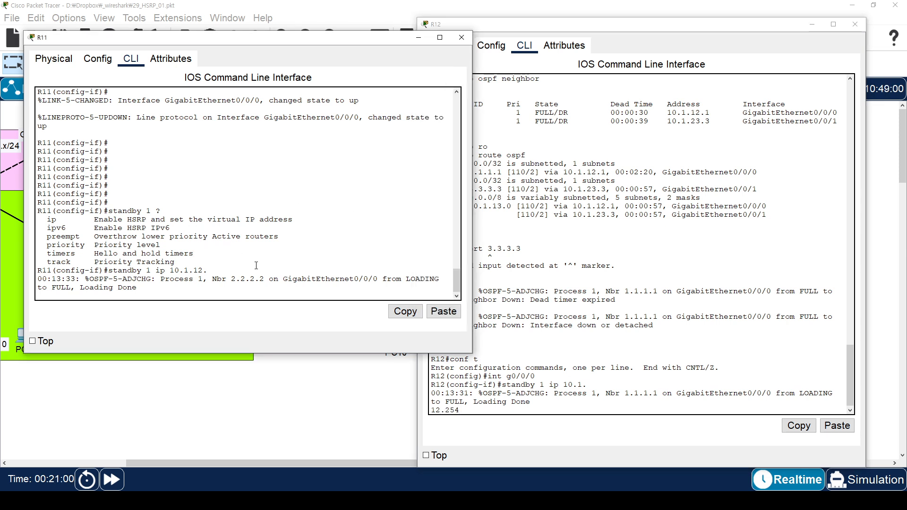
{"action": "scroll", "coordinate": [256, 265], "scroll_direction": "up", "scroll_amount": 1}
{"action": "key", "text": "Up"}
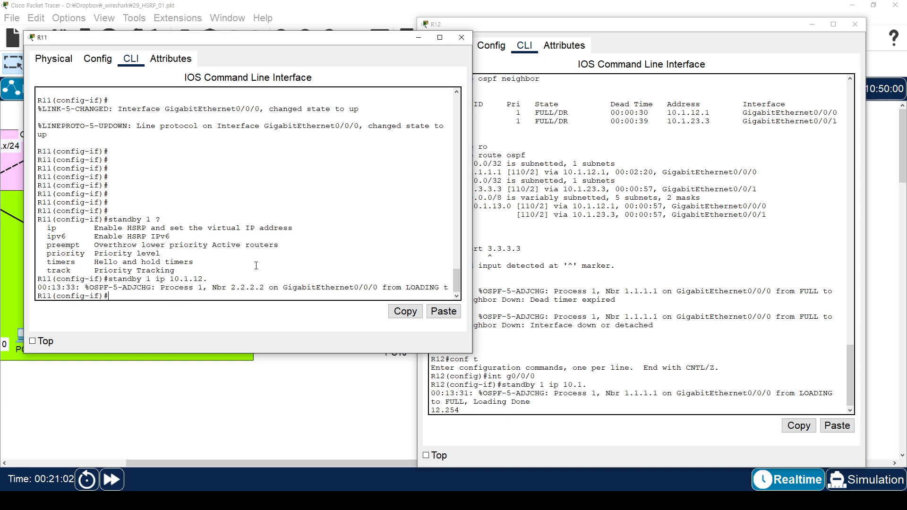
{"action": "key", "text": "BackSpace"}
{"action": "key", "text": "BackSpace"}
{"action": "key", "text": "BackSpace"}
{"action": "key", "text": "BackSpace"}
{"action": "key", "text": "BackSpace"}
{"action": "key", "text": "BackSpace"}
{"action": "key", "text": "BackSpace"}
{"action": "key", "text": "BackSpace"}
{"action": "key", "text": "BackSpace"}
{"action": "key", "text": "BackSpace"}
{"action": "key", "text": "BackSpace"}
{"action": "key", "text": "Return"}
{"action": "type", "text": "stnad"}
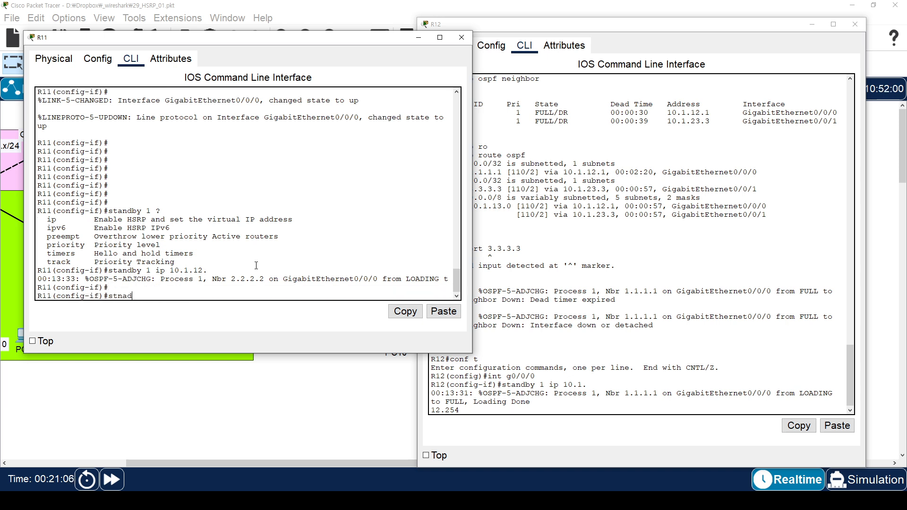
{"action": "key", "text": "BackSpace"}
{"action": "key", "text": "BackSpace"}
{"action": "key", "text": "BackSpace"}
{"action": "type", "text": "andby 1 ip 10.1.12.254"}
{"action": "key", "text": "Return"}
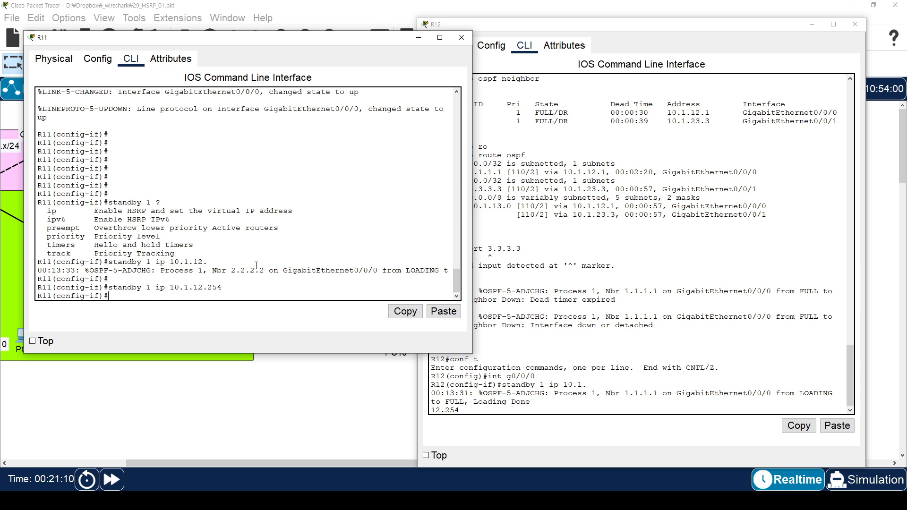
{"action": "left_click", "coordinate": [767, 334]}
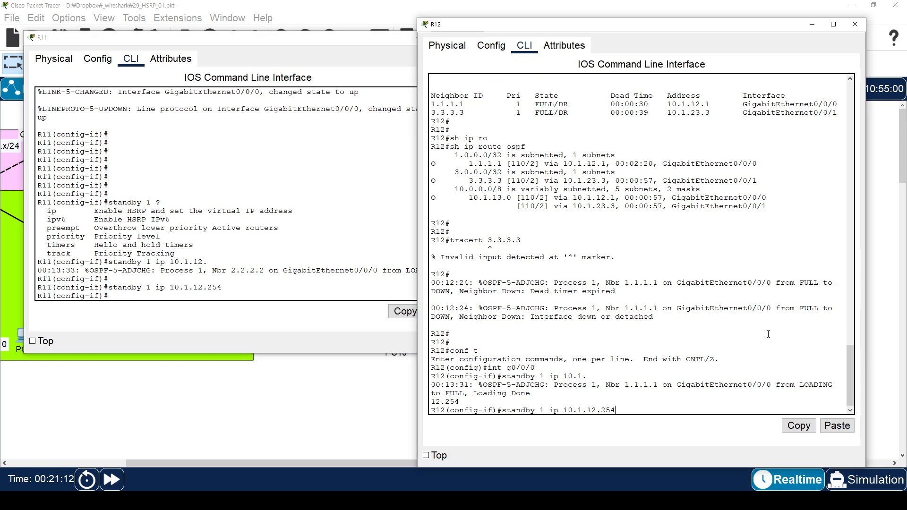
{"action": "key", "text": "Return"}
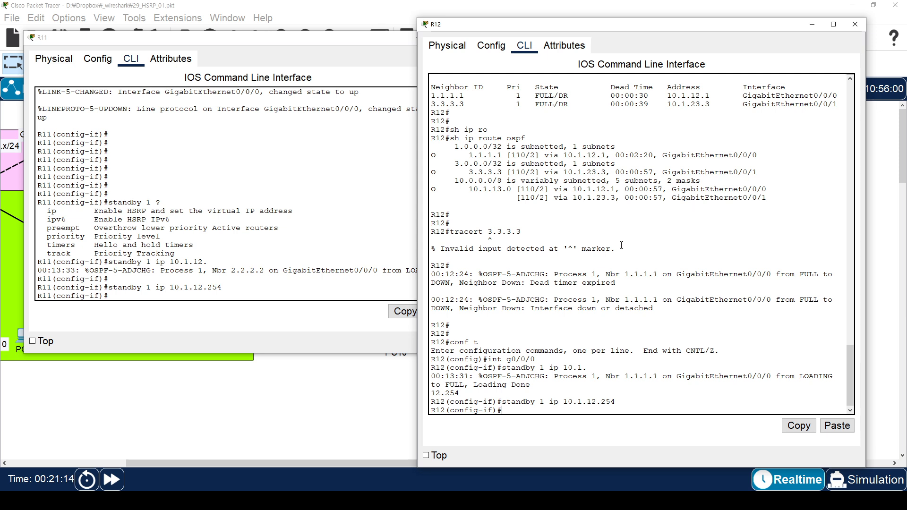
Set R11's HSRP group 1 priority to 200 with standby 1 priority 200.
{"action": "left_click", "coordinate": [309, 261]}
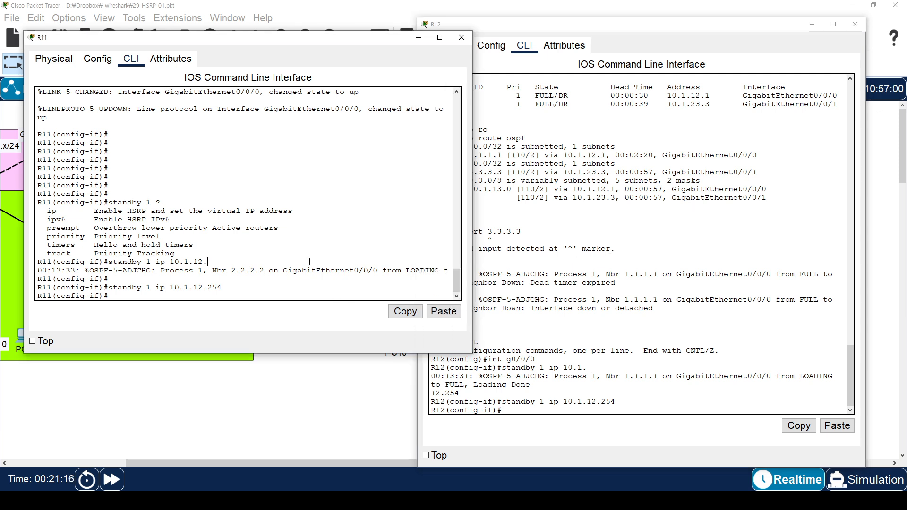
{"action": "type", "text": "standby 1 priority 200"}
{"action": "key", "text": "Return"}
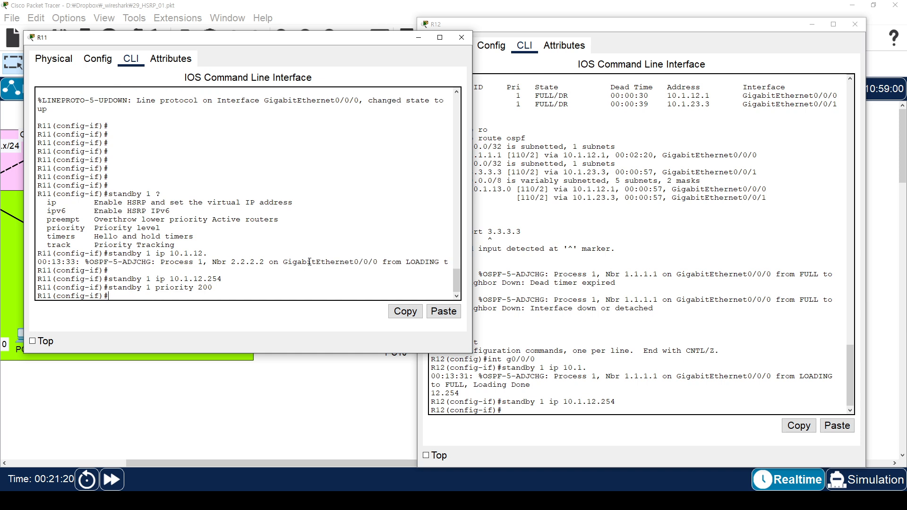
Set R12's HSRP group 1 priority to 100 with standby 1 prior 100.
{"action": "left_click", "coordinate": [721, 300]}
{"action": "type", "text": "standbyh"}
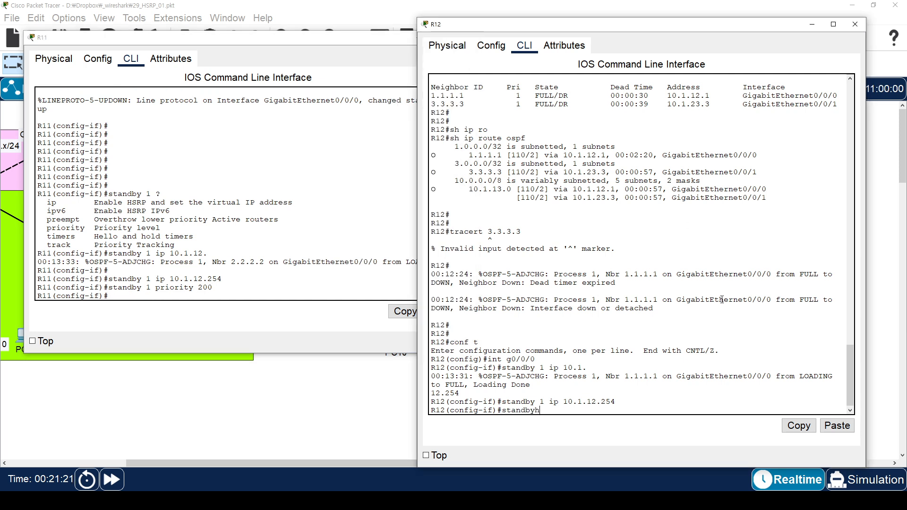
{"action": "type", "text": "prio"}
{"action": "type", "text": "rit 1"}
{"action": "key", "text": "BackSpace"}
{"action": "key", "text": "BackSpace"}
{"action": "type", "text": "00"}
{"action": "key", "text": "Return"}
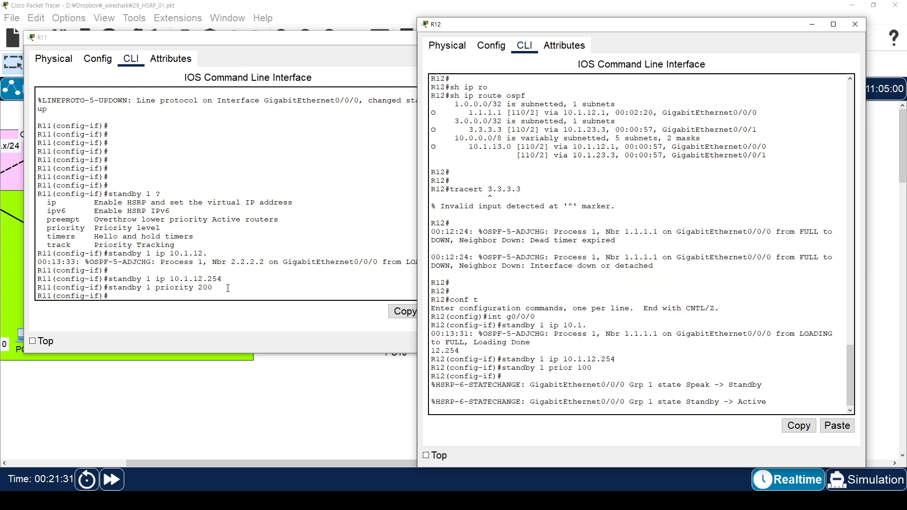
{"action": "left_click_drag", "start_coordinate": [212, 287], "coordinate": [121, 279]}
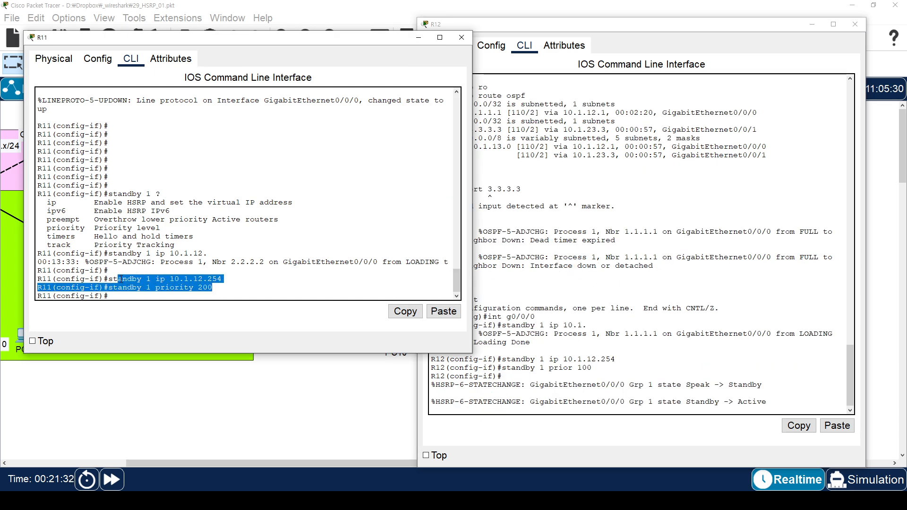
{"action": "left_click", "coordinate": [616, 353]}
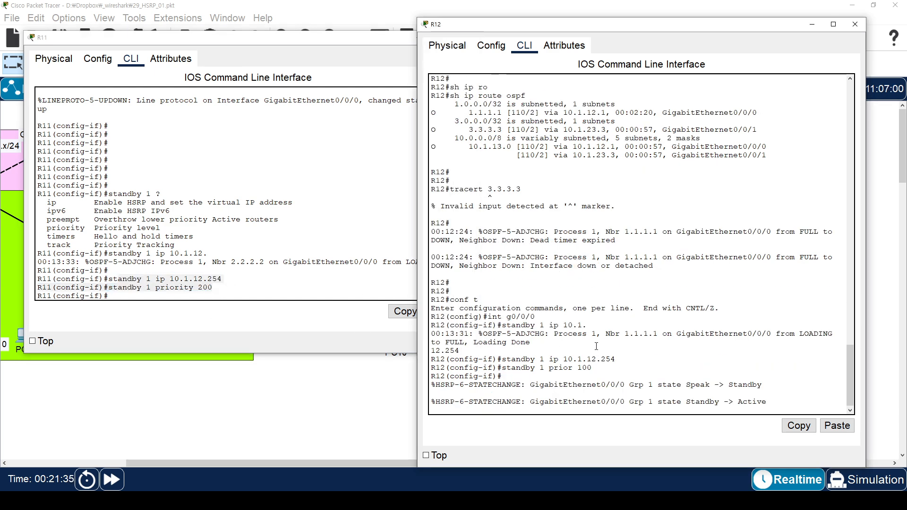
{"action": "left_click", "coordinate": [246, 266]}
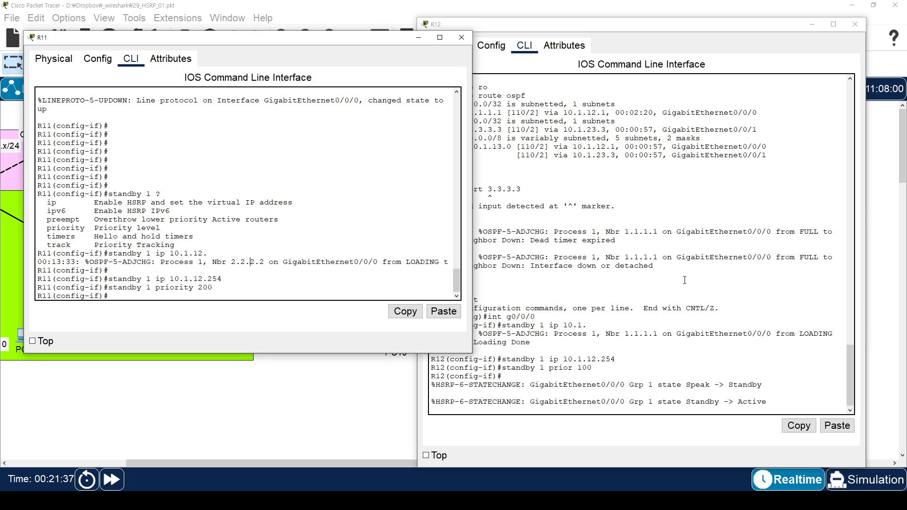
{"action": "left_click", "coordinate": [680, 282]}
Enable preemption for HSRP group 1 on R11's g0/0/0 with standby 1 preempt.
{"action": "left_click", "coordinate": [358, 278]}
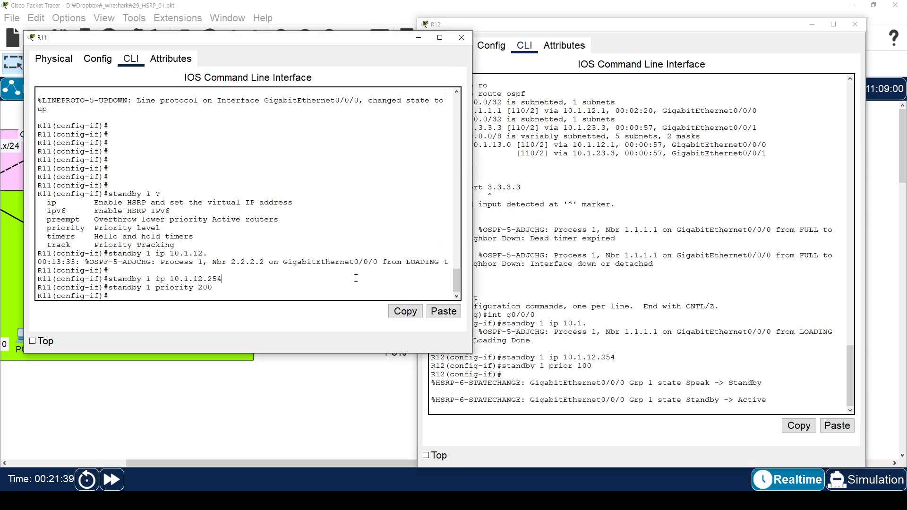
{"action": "key", "text": "Return"}
{"action": "key", "text": "Return"}
{"action": "type", "text": "stand"}
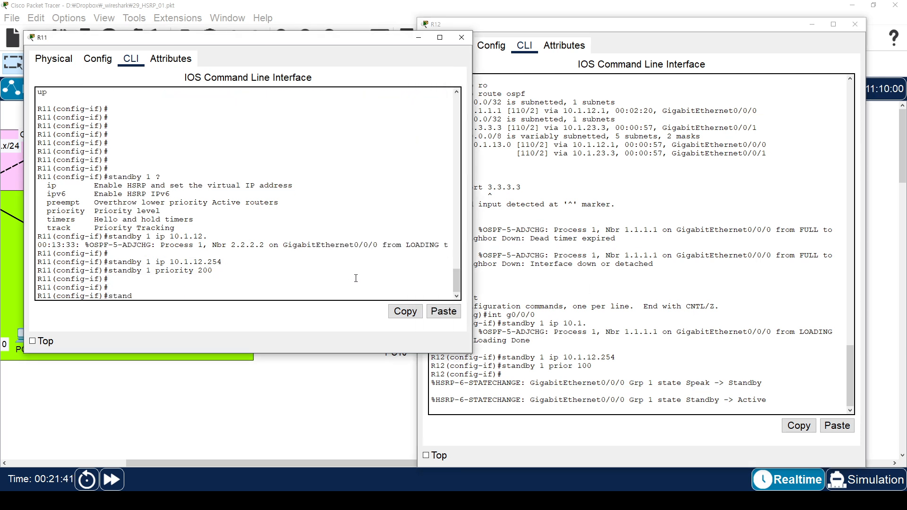
{"action": "type", "text": "y 1 preempt"}
{"action": "key", "text": "Return"}
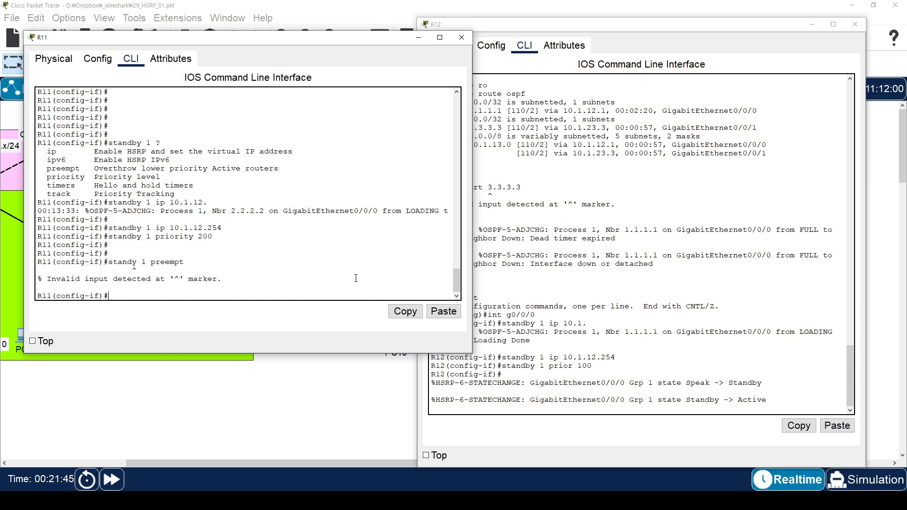
{"action": "type", "text": "standby 1 preempt"}
{"action": "key", "text": "Return"}
Enable preemption for HSRP group 1 on R12's g0/0/0 with standby 1 preempt.
{"action": "left_click", "coordinate": [720, 304]}
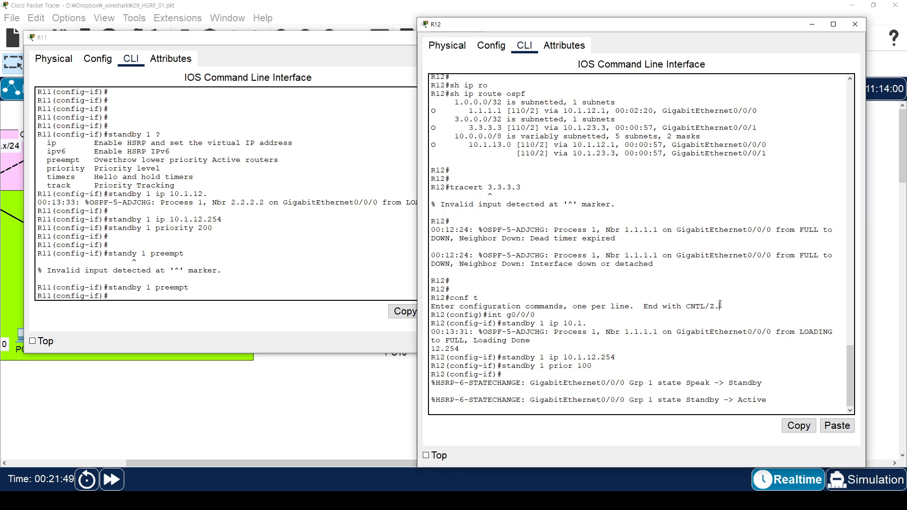
{"action": "type", "text": "standby 1 preempt"}
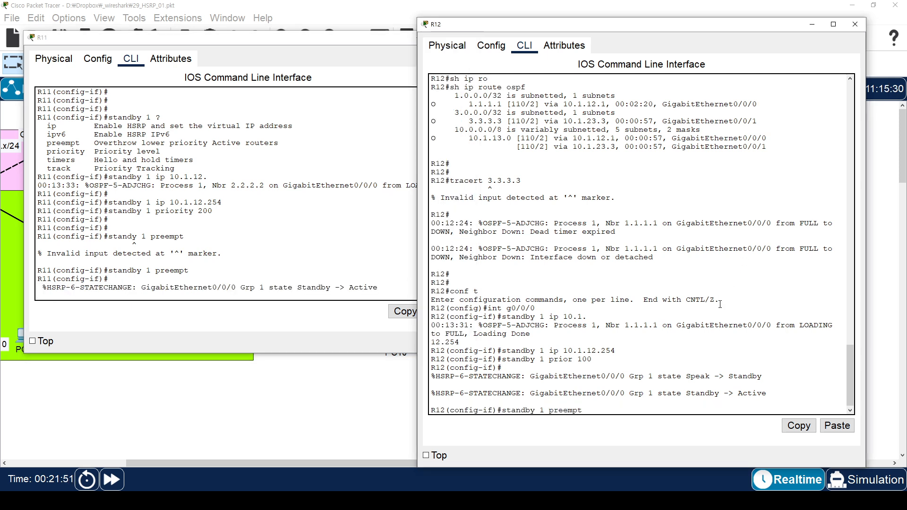
{"action": "key", "text": "Return"}
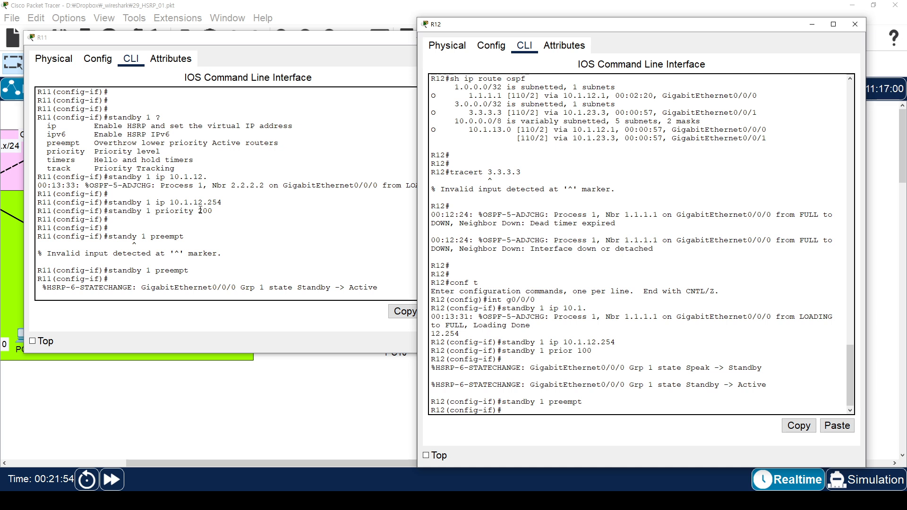
Compare the virtual IP, priority and preempt commands entered for HSRP group 1 on R11 and R12.
{"action": "left_click", "coordinate": [152, 204]}
{"action": "left_click_drag", "start_coordinate": [212, 211], "coordinate": [184, 211]}
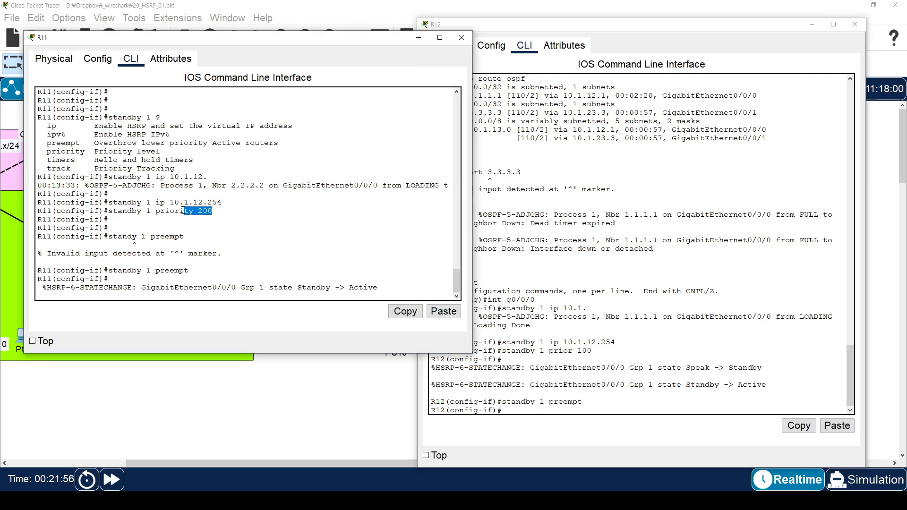
{"action": "left_click", "coordinate": [233, 212]}
{"action": "left_click_drag", "start_coordinate": [220, 217], "coordinate": [185, 212]}
{"action": "left_click", "coordinate": [266, 200]}
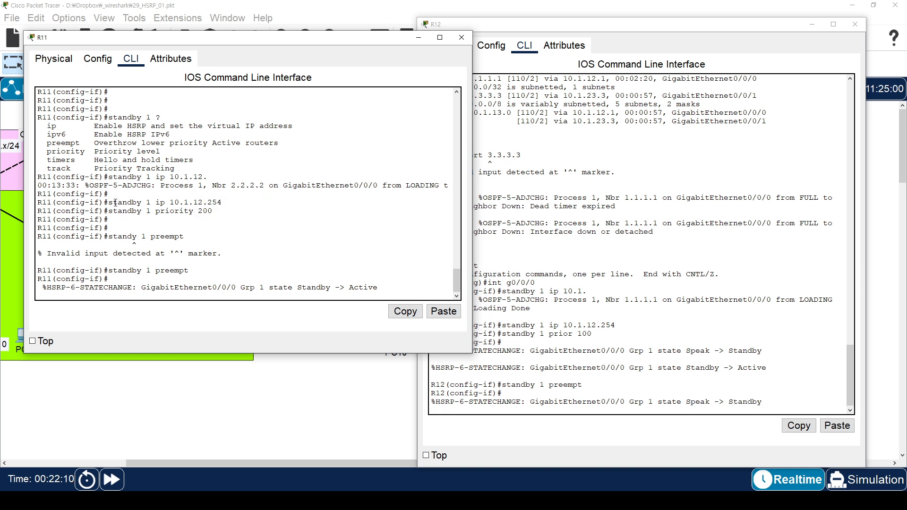
{"action": "left_click_drag", "start_coordinate": [108, 202], "coordinate": [231, 212]}
{"action": "left_click", "coordinate": [582, 306]}
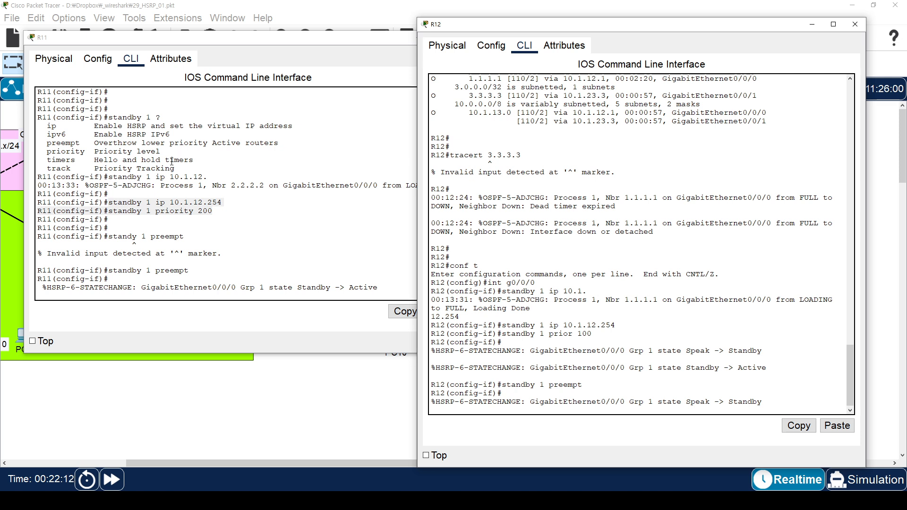
{"action": "left_click_drag", "start_coordinate": [105, 202], "coordinate": [215, 212]}
{"action": "left_click_drag", "start_coordinate": [666, 324], "coordinate": [460, 314]}
{"action": "left_click", "coordinate": [562, 323]}
{"action": "left_click_drag", "start_coordinate": [622, 325], "coordinate": [504, 324]}
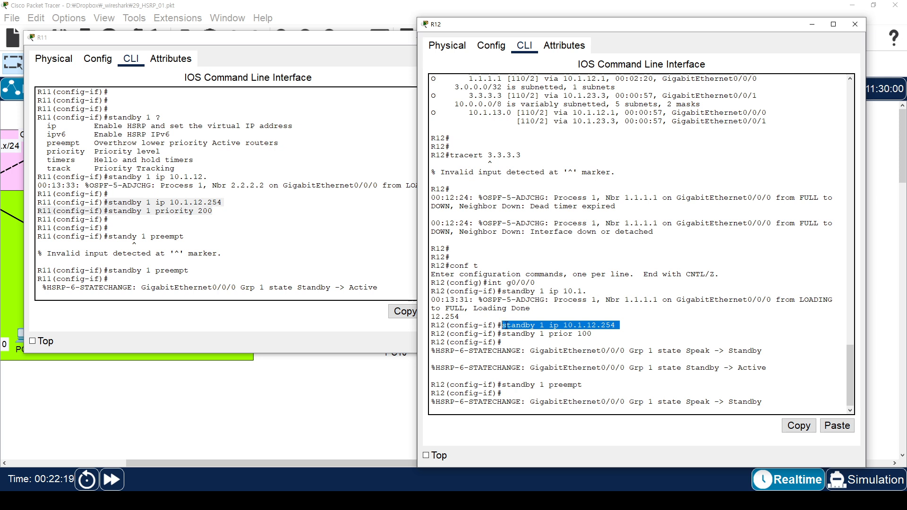
{"action": "left_click", "coordinate": [507, 321]}
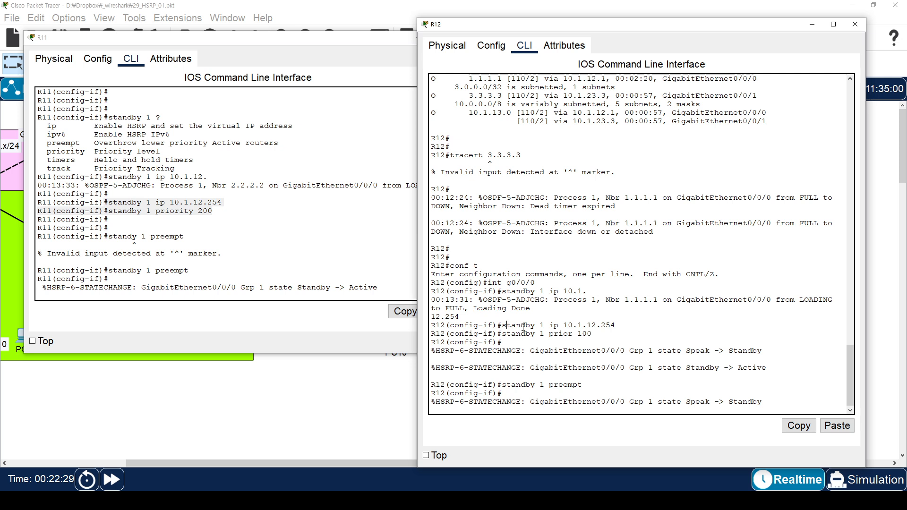
{"action": "left_click", "coordinate": [151, 190]}
{"action": "left_click_drag", "start_coordinate": [212, 211], "coordinate": [184, 211]}
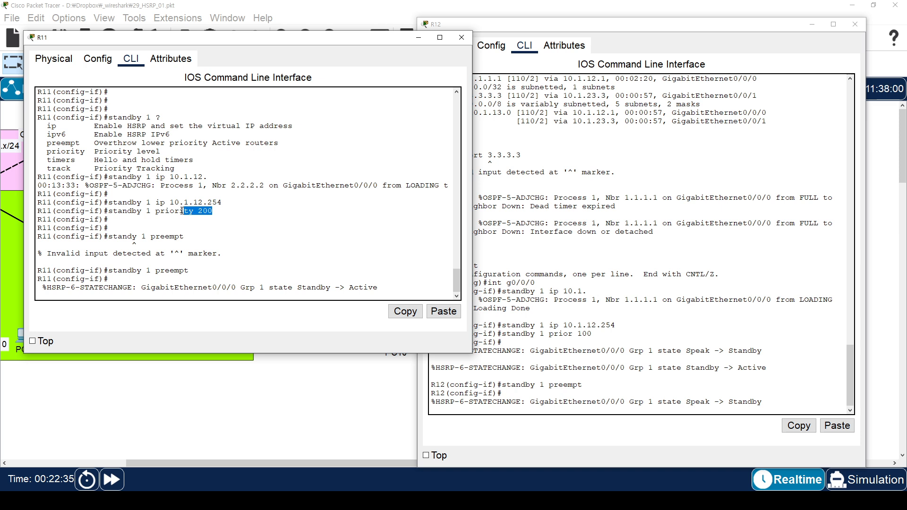
{"action": "left_click", "coordinate": [163, 168]}
{"action": "left_click_drag", "start_coordinate": [192, 271], "coordinate": [152, 271]}
{"action": "left_click", "coordinate": [190, 271]}
{"action": "left_click", "coordinate": [569, 384]}
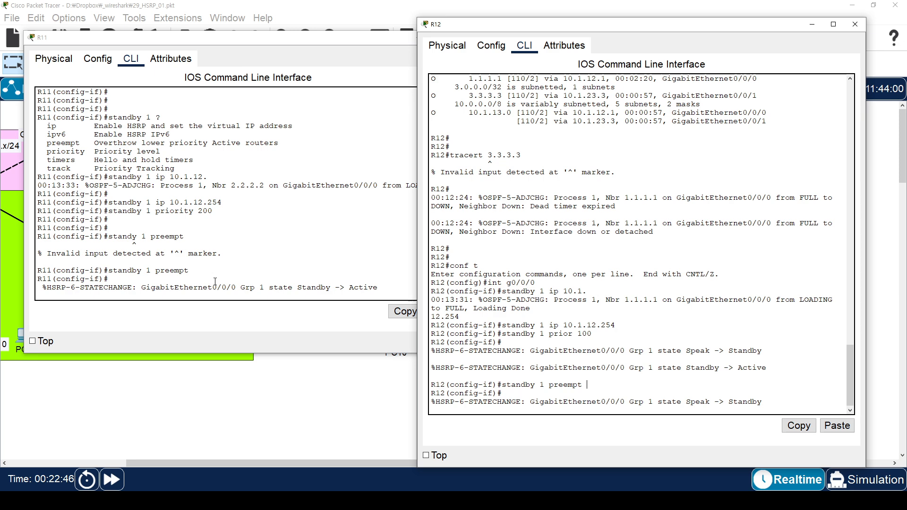
{"action": "left_click_drag", "start_coordinate": [189, 270], "coordinate": [141, 270]}
Leave configuration mode on R11 and display its HSRP summary with show standby brief.
{"action": "left_click", "coordinate": [239, 251]}
{"action": "key", "text": "Return"}
{"action": "key", "text": "Return"}
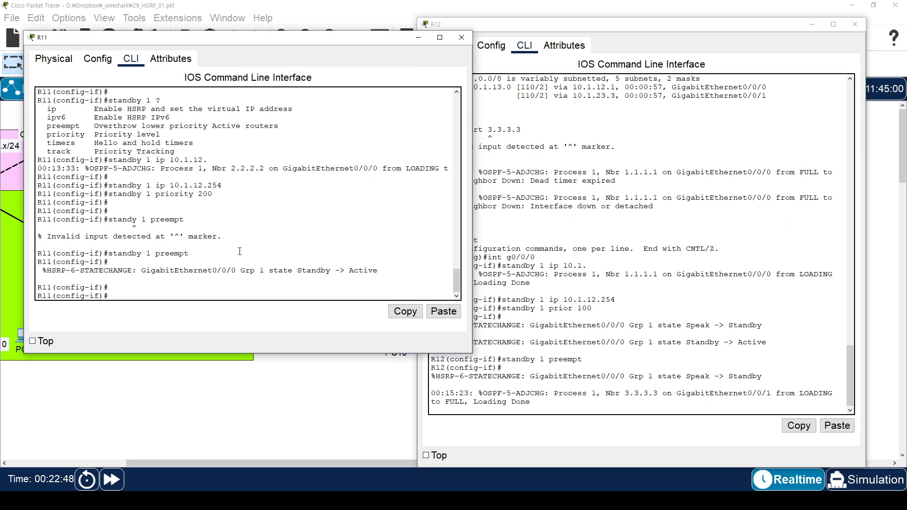
{"action": "key", "text": "Return"}
{"action": "key", "text": "Return"}
{"action": "key", "text": "ctrl+z"}
{"action": "key", "text": "Return"}
{"action": "key", "text": "Return"}
{"action": "type", "text": "show stand"}
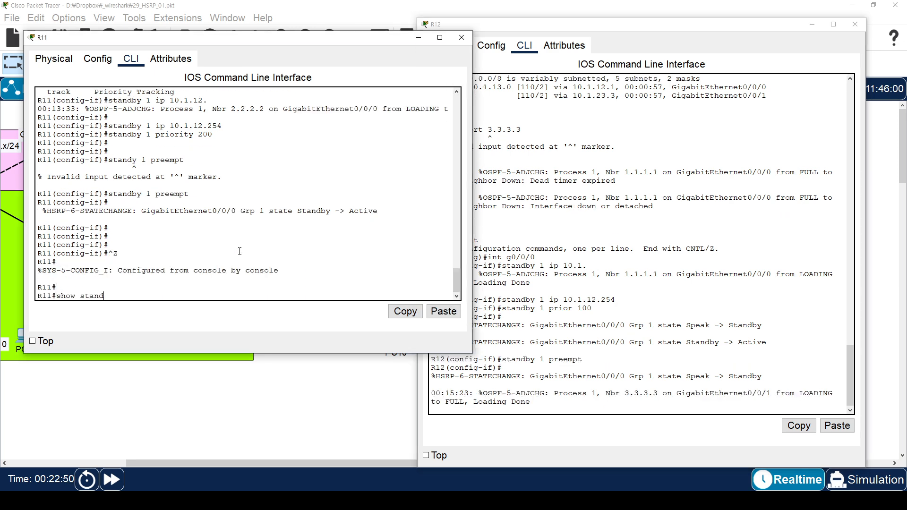
{"action": "type", "text": "by brief"}
{"action": "key", "text": "Return"}
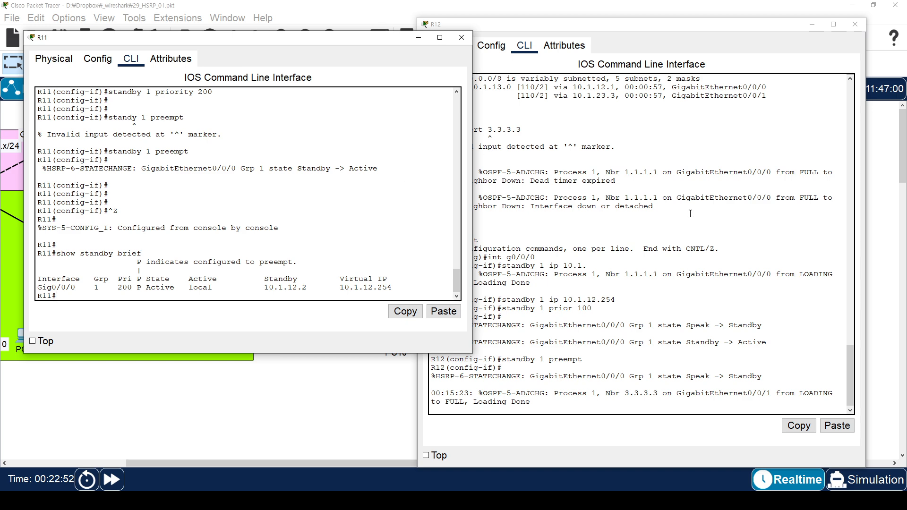
Leave configuration mode on R12, display its HSRP summary with sh standby bri, and compare the State column with R11's.
{"action": "left_click", "coordinate": [804, 231]}
{"action": "key", "text": "Return"}
{"action": "key", "text": "Return"}
{"action": "key", "text": "ctrl+z"}
{"action": "type", "text": "sh sta"}
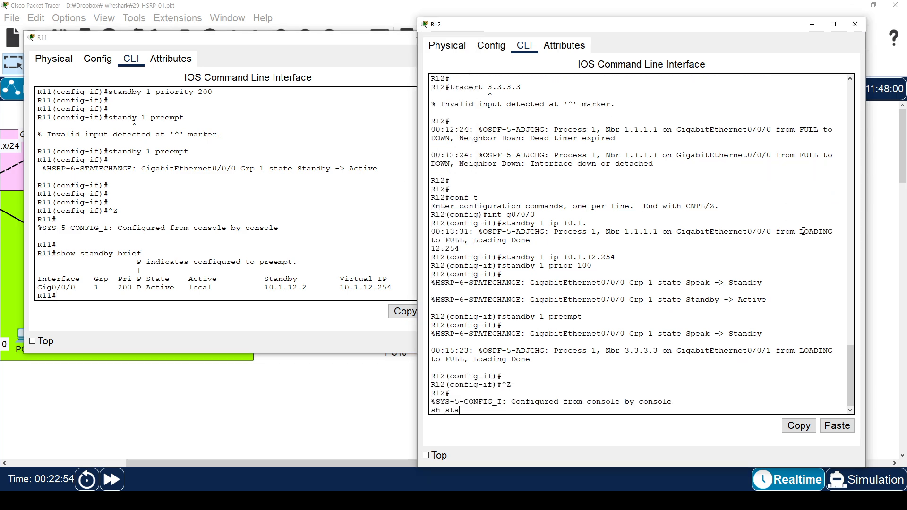
{"action": "type", "text": "ndby bri"}
{"action": "key", "text": "Return"}
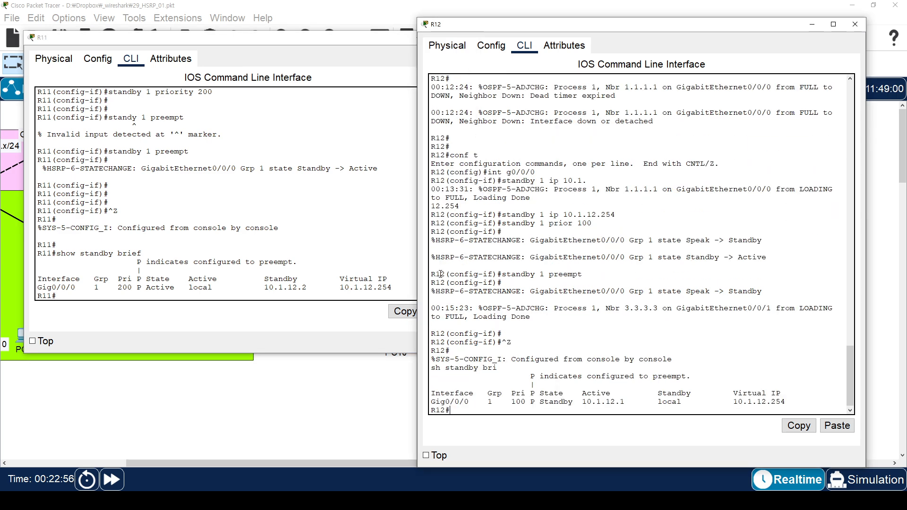
{"action": "left_click_drag", "start_coordinate": [146, 279], "coordinate": [192, 296]}
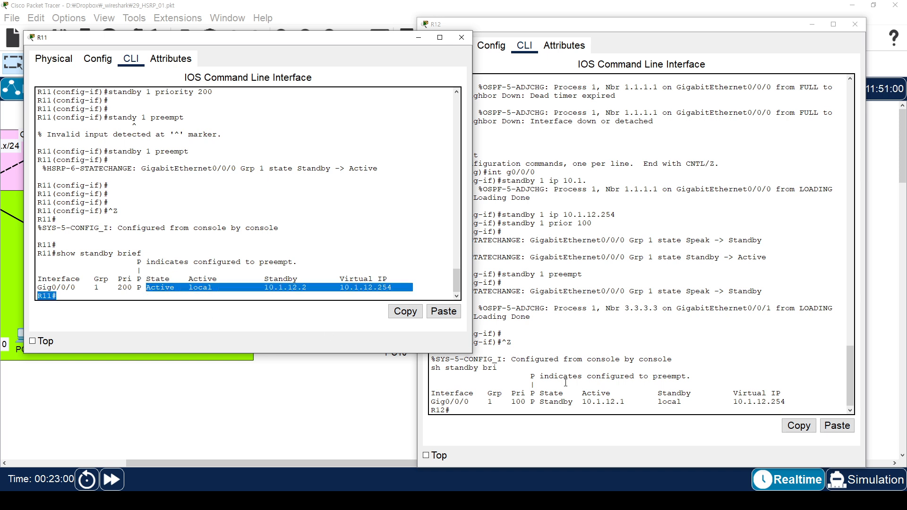
{"action": "left_click_drag", "start_coordinate": [540, 392], "coordinate": [568, 403]}
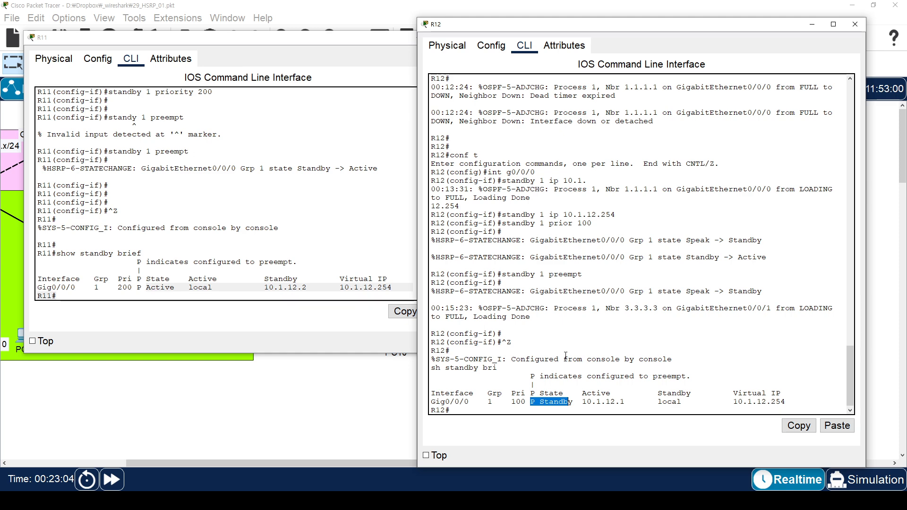
Close the R12 and R11 consoles and set PC10's IPv4 default gateway to the HSRP virtual IP 10.1.12.254.
{"action": "left_click", "coordinate": [854, 24]}
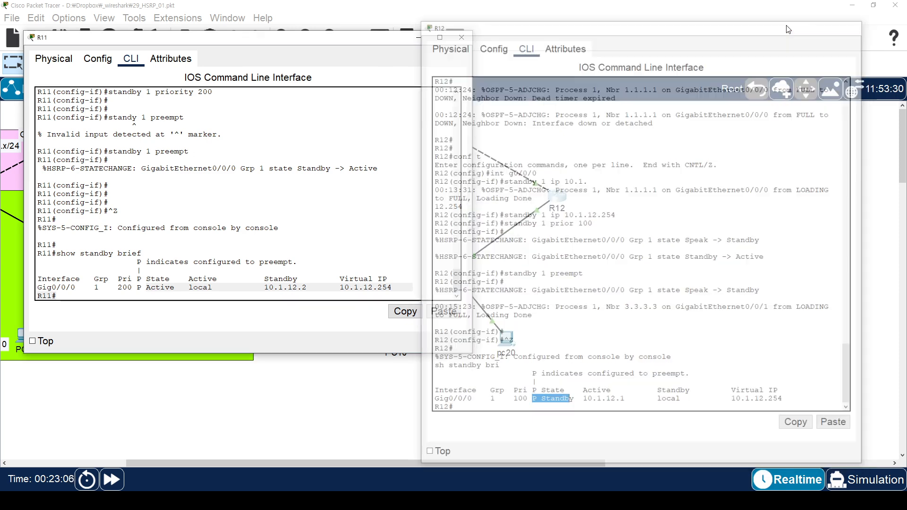
{"action": "left_click", "coordinate": [469, 42]}
{"action": "left_click", "coordinate": [396, 338]}
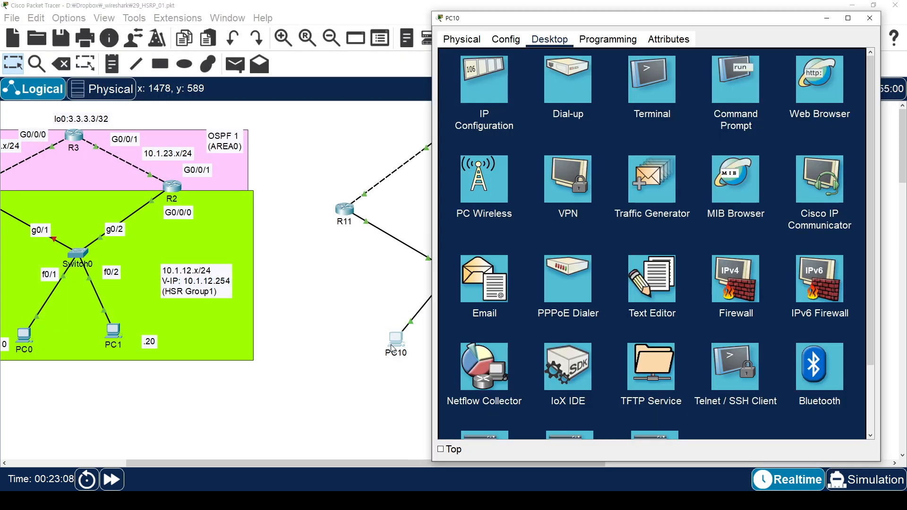
{"action": "left_click", "coordinate": [483, 79]}
{"action": "left_click", "coordinate": [643, 156]}
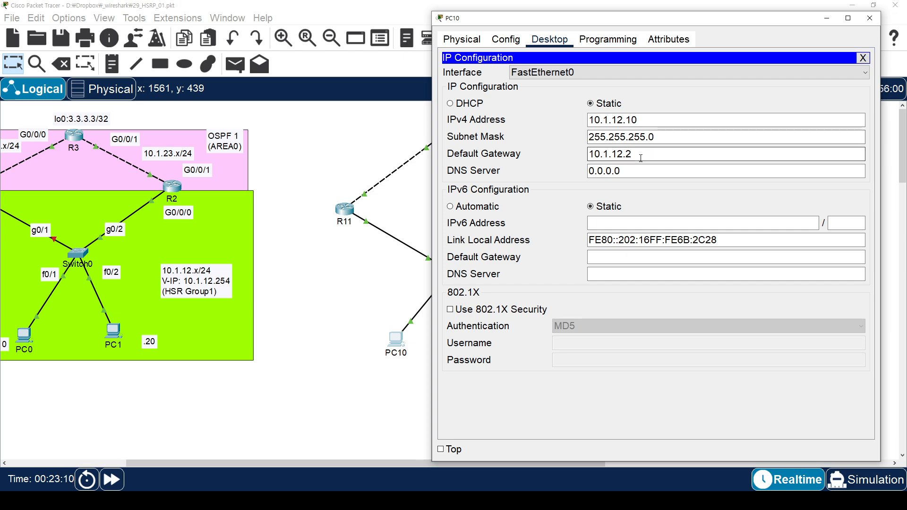
{"action": "key", "text": "BackSpace"}
{"action": "type", "text": "254"}
{"action": "left_click", "coordinate": [863, 58]}
{"action": "left_click", "coordinate": [870, 18]}
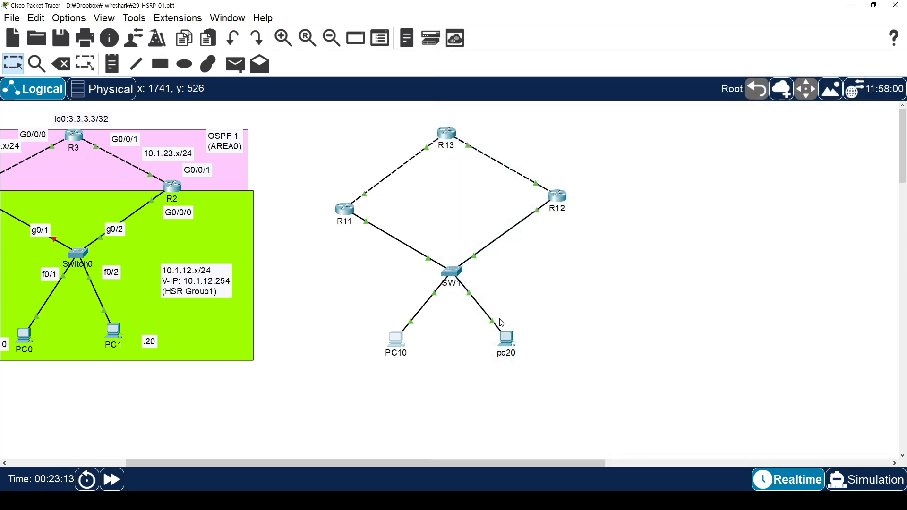
Set pc20's IPv4 default gateway to 10.1.12.254 and close its configuration window.
{"action": "left_click", "coordinate": [506, 338]}
{"action": "left_click", "coordinate": [400, 115]}
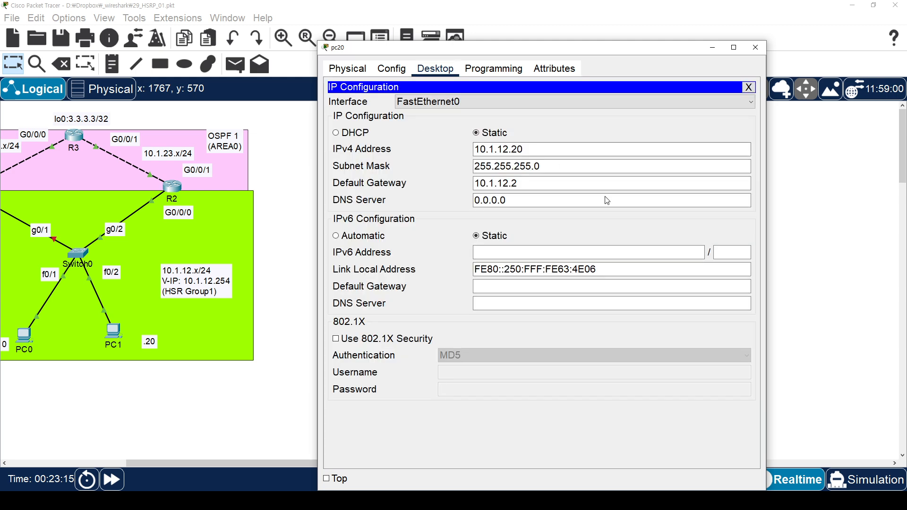
{"action": "left_click", "coordinate": [571, 188]}
{"action": "key", "text": "BackSpace"}
{"action": "type", "text": "254"}
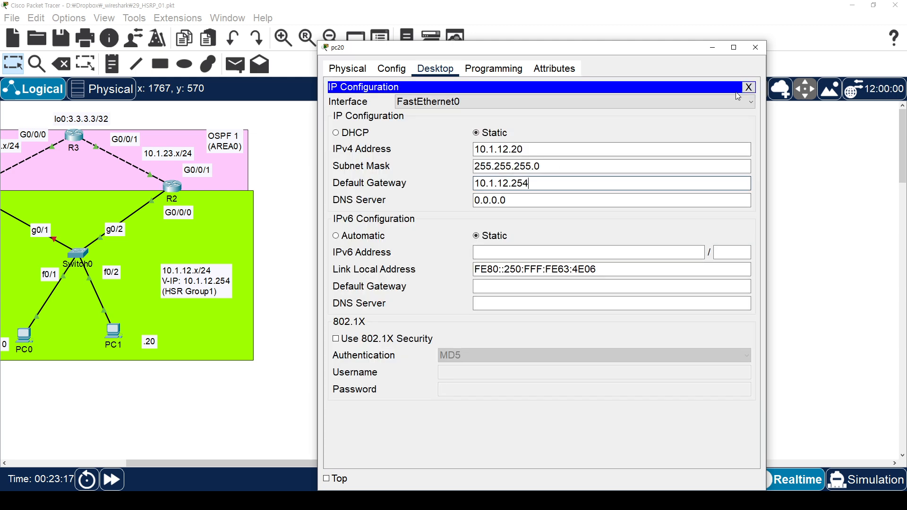
{"action": "left_click", "coordinate": [749, 86]}
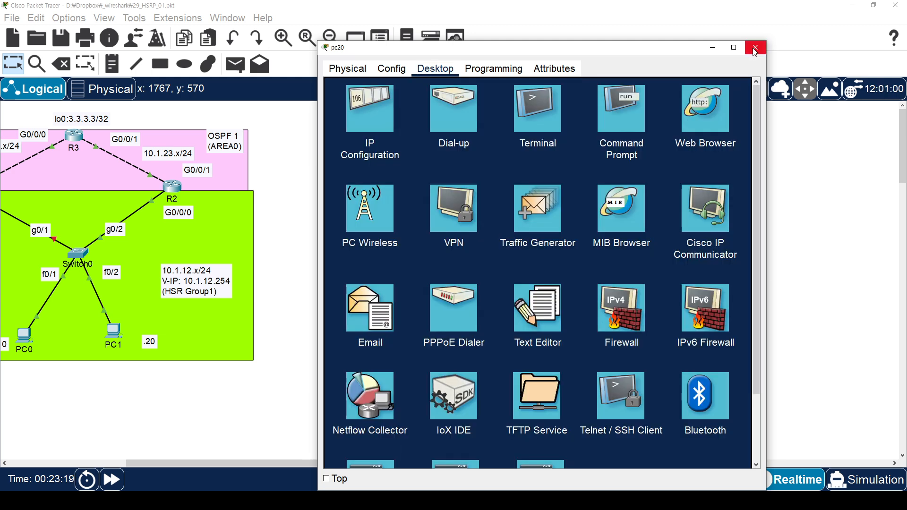
{"action": "left_click", "coordinate": [755, 47]}
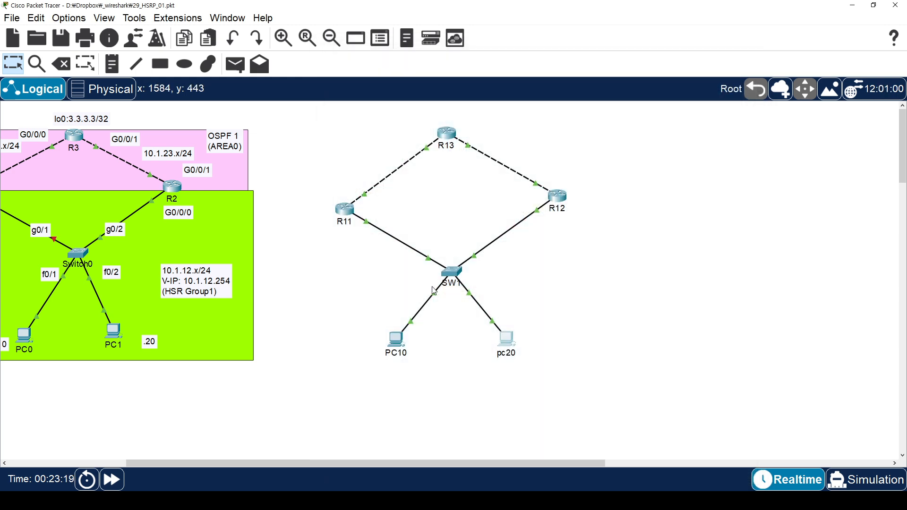
Stop the continuous ping to 3.3.3.3 in PC10's command prompt.
{"action": "left_click", "coordinate": [395, 340]}
{"action": "left_click", "coordinate": [619, 165]}
{"action": "left_click_drag", "start_coordinate": [580, 108], "coordinate": [677, 23]}
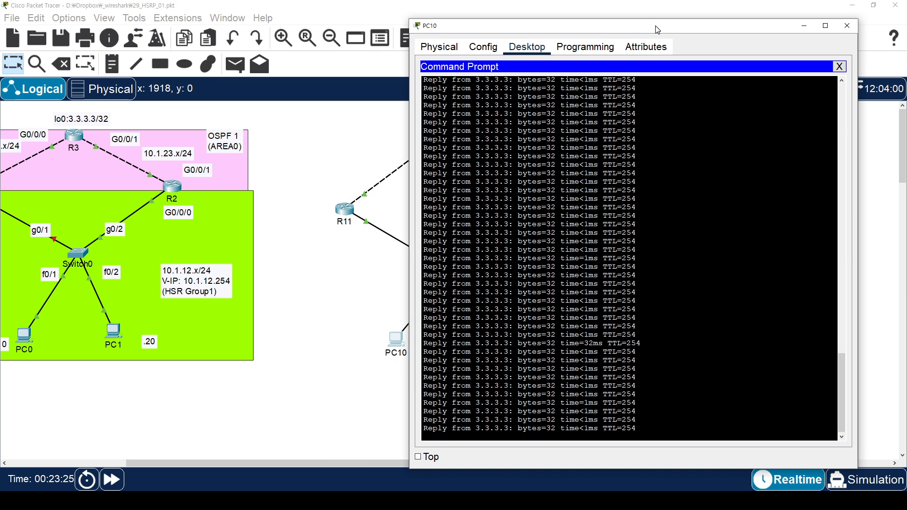
{"action": "key", "text": "ctrl+c"}
{"action": "key", "text": "Return"}
{"action": "key", "text": "Return"}
{"action": "key", "text": "Return"}
Trace the route from PC10 to 3.3.3.3 with tracert and close the PC10 window.
{"action": "type", "text": "t"}
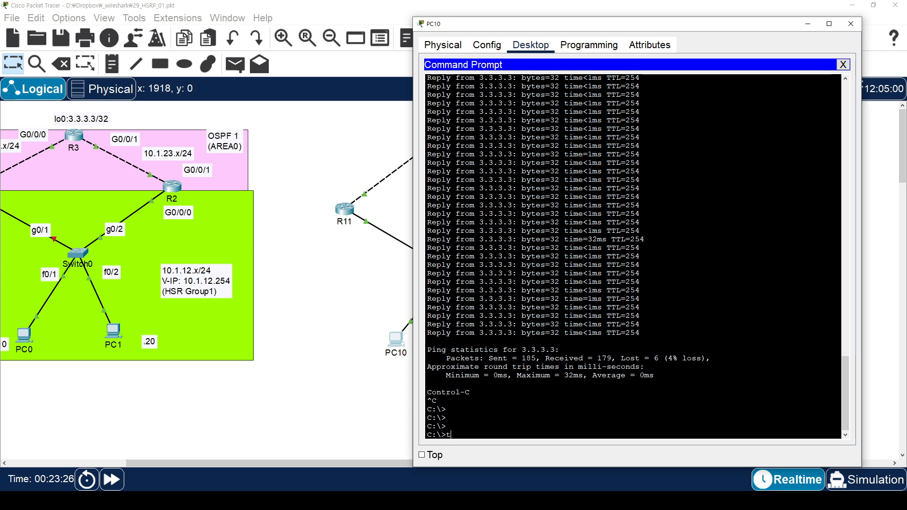
{"action": "type", "text": "racert 3.3.3.3"}
{"action": "key", "text": "Return"}
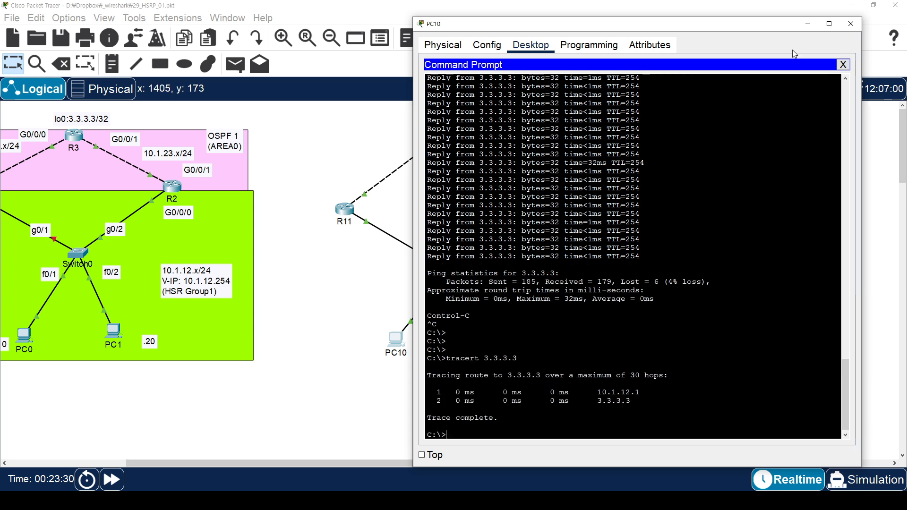
{"action": "left_click", "coordinate": [848, 25]}
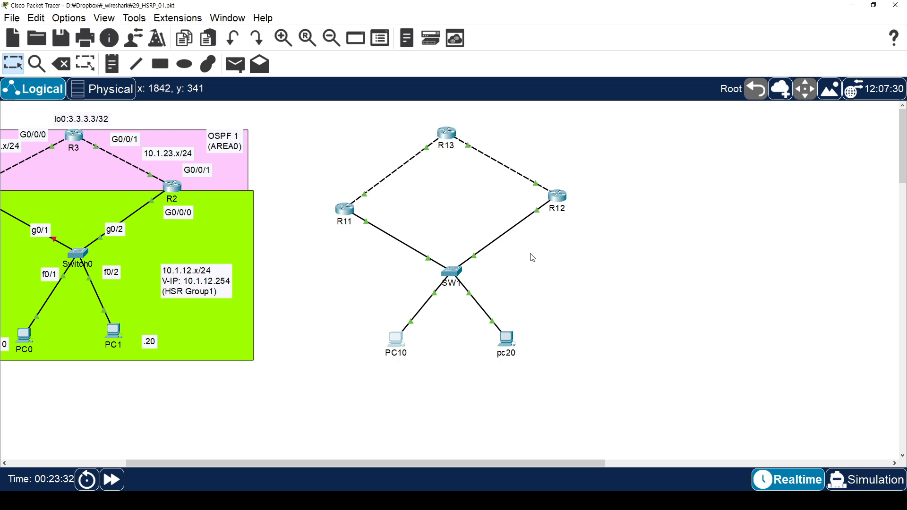
Repeat tracert 3.3.3.3 from pc20's command prompt to check its route through the virtual gateway.
{"action": "double_click", "coordinate": [512, 340]}
{"action": "left_click", "coordinate": [598, 152]}
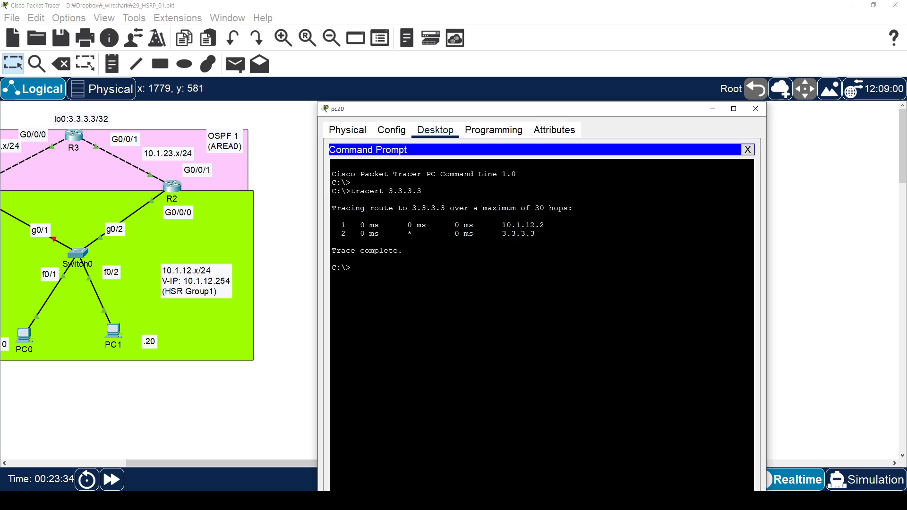
{"action": "key", "text": "Return"}
{"action": "key", "text": "Up"}
{"action": "key", "text": "Return"}
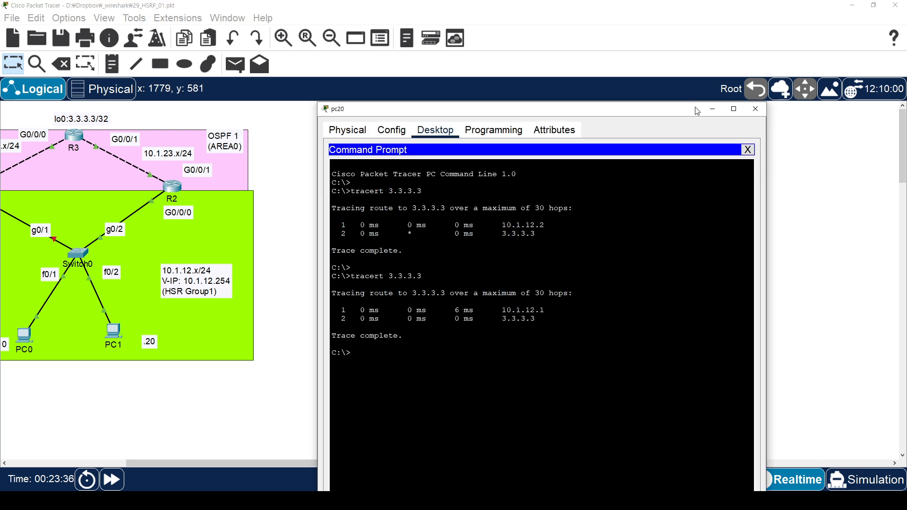
{"action": "left_click", "coordinate": [755, 109]}
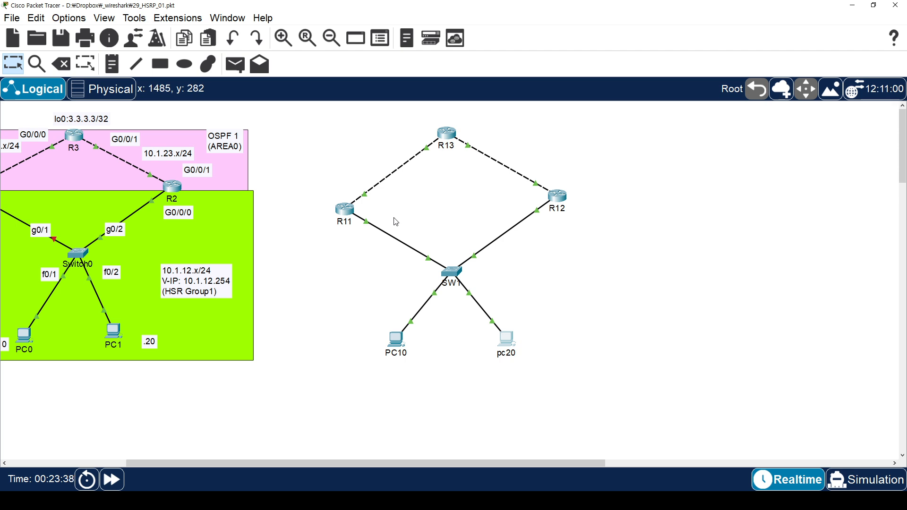
Shut down interface g0/0/0 on R11 to simulate a failure of the active gateway.
{"action": "left_click", "coordinate": [345, 211]}
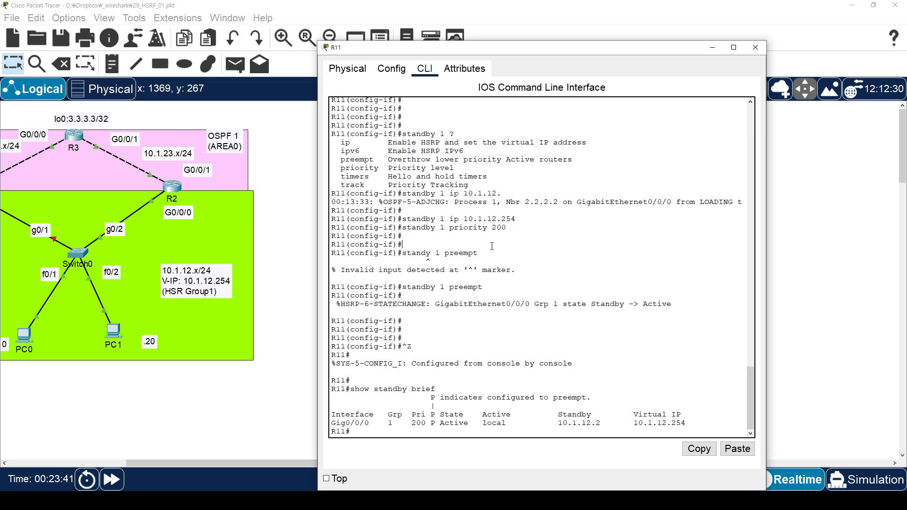
{"action": "key", "text": "Return"}
{"action": "type", "text": "conf t"}
{"action": "key", "text": "Return"}
{"action": "type", "text": "int g0/"}
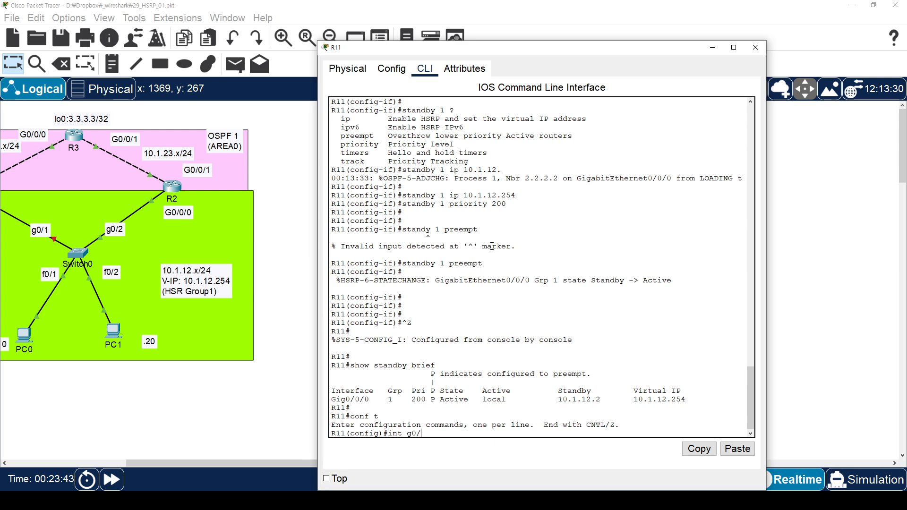
{"action": "type", "text": "0/0"}
{"action": "key", "text": "Return"}
{"action": "type", "text": "sh"}
{"action": "key", "text": "Return"}
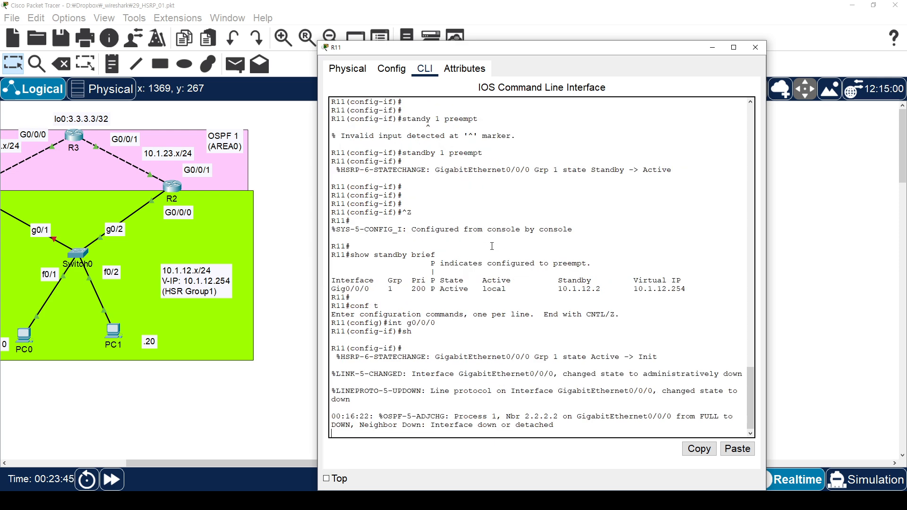
{"action": "key", "text": "Return"}
{"action": "key", "text": "Return"}
{"action": "left_click", "coordinate": [755, 47]}
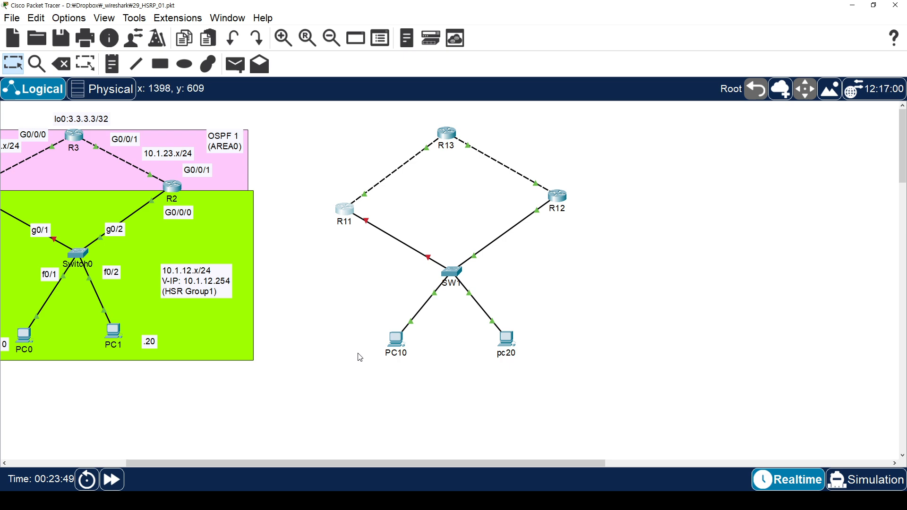
Rerun tracert 3.3.3.3 on PC10 with R11's g0/0/0 shut down and examine the first hop.
{"action": "left_click", "coordinate": [398, 337]}
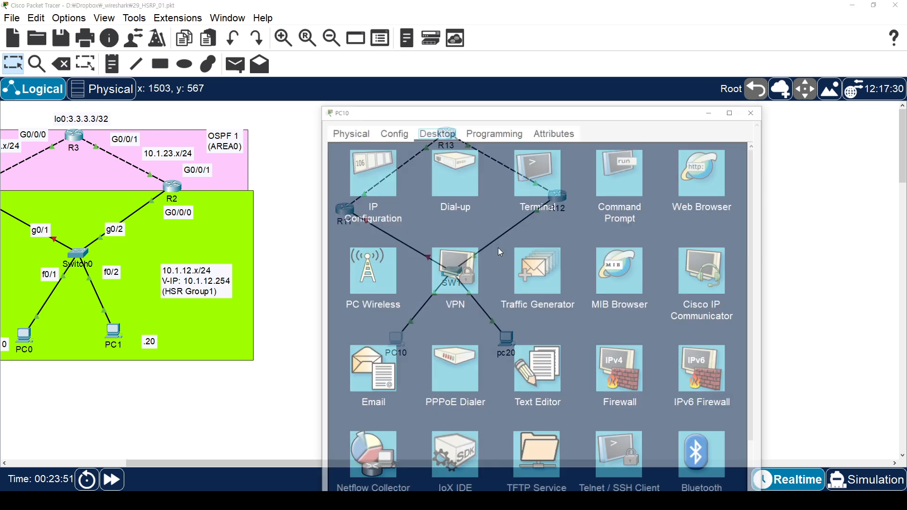
{"action": "left_click", "coordinate": [633, 142]}
{"action": "key", "text": "Return"}
{"action": "key", "text": "Return"}
{"action": "key", "text": "Return"}
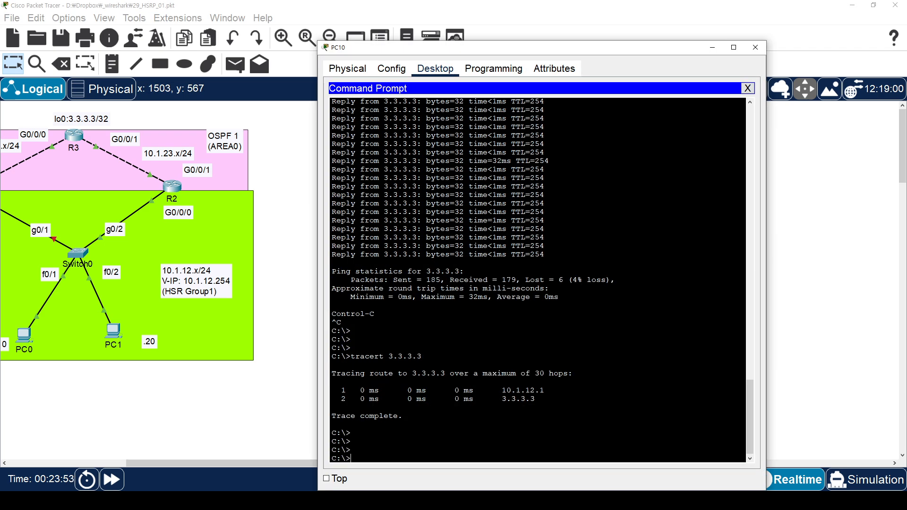
{"action": "key", "text": "Up"}
{"action": "key", "text": "Return"}
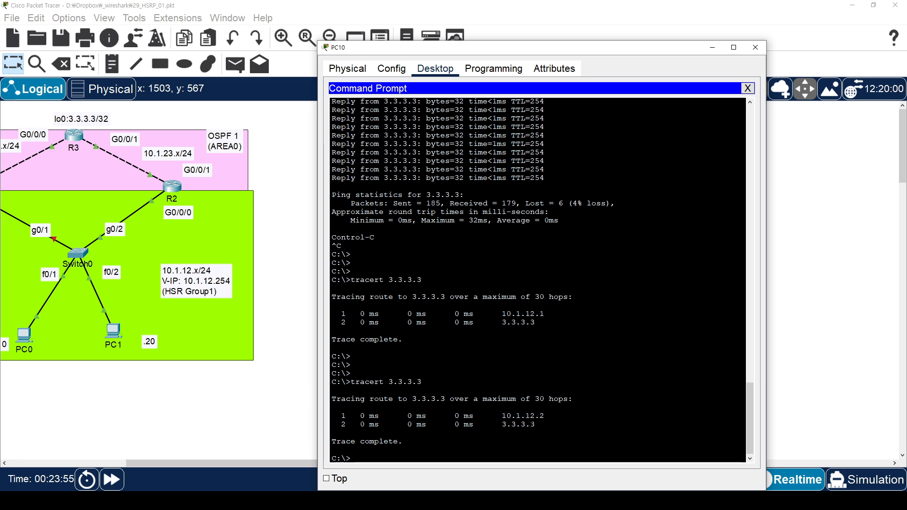
{"action": "left_click_drag", "start_coordinate": [544, 416], "coordinate": [332, 407]}
{"action": "left_click", "coordinate": [755, 47]}
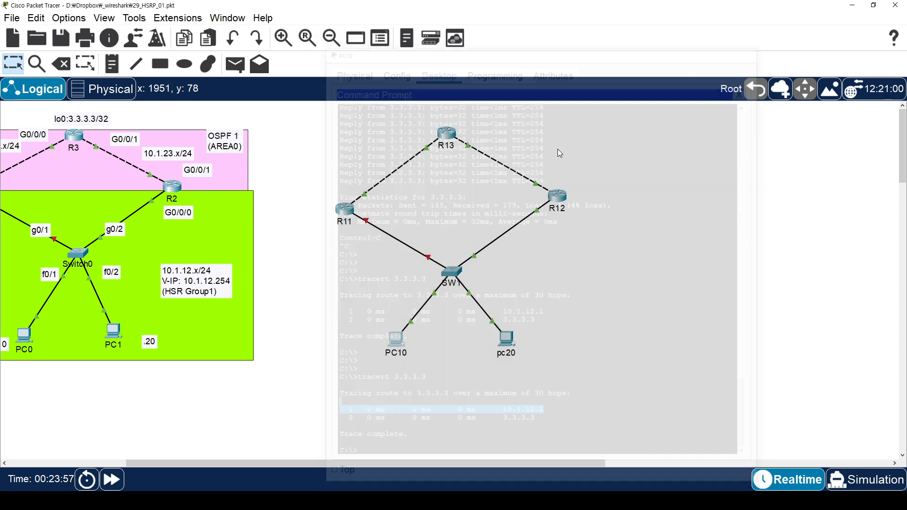
Rerun tracert 3.3.3.3 on pc20 while R11's g0/0/0 is shut down.
{"action": "left_click", "coordinate": [509, 340]}
{"action": "left_click", "coordinate": [621, 111]}
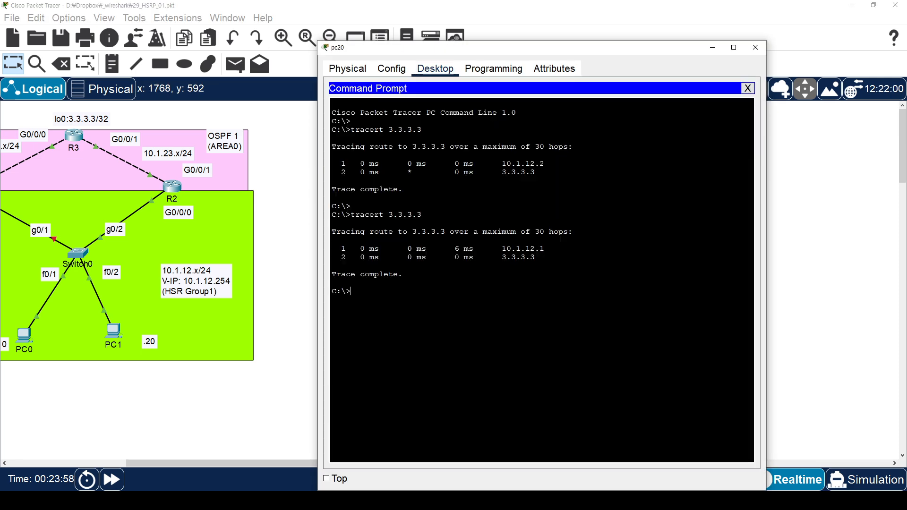
{"action": "key", "text": "Up"}
{"action": "key", "text": "Return"}
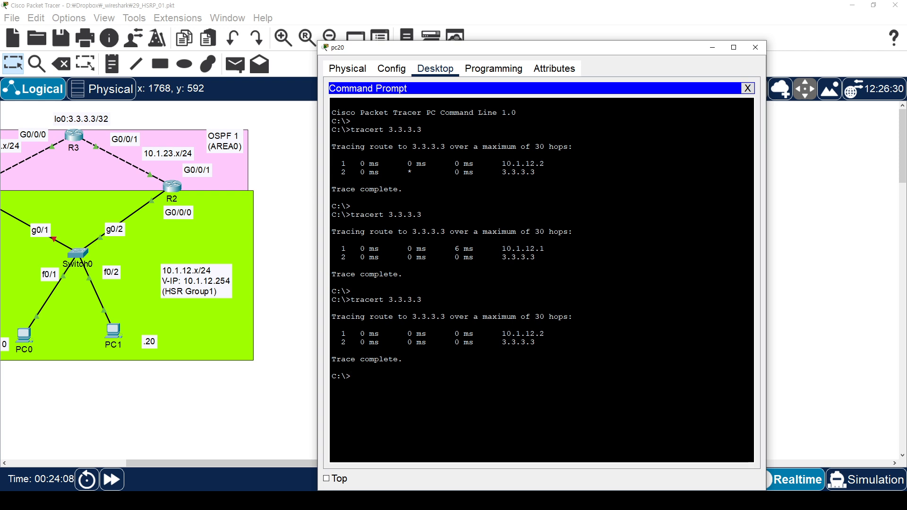
{"action": "left_click", "coordinate": [755, 47]}
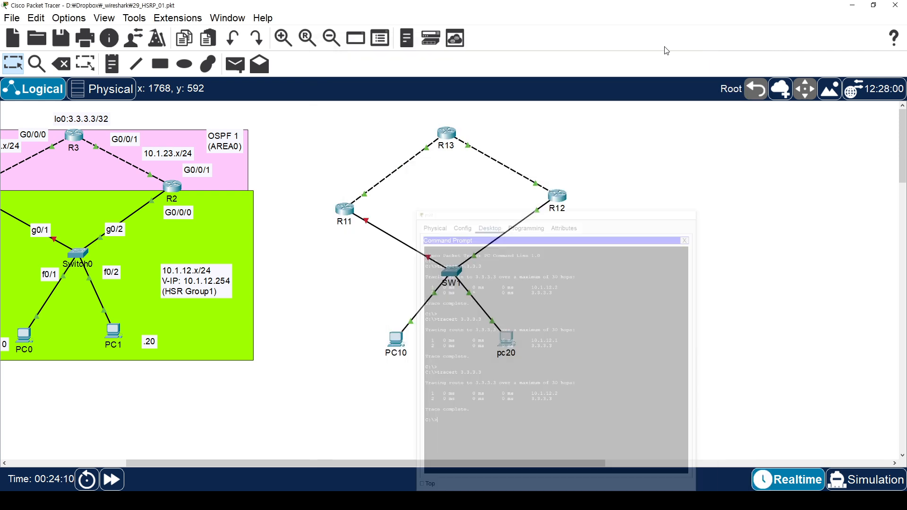
Re-enable interface g0/0/0 on R11 with no sh and close its console.
{"action": "left_click", "coordinate": [345, 210]}
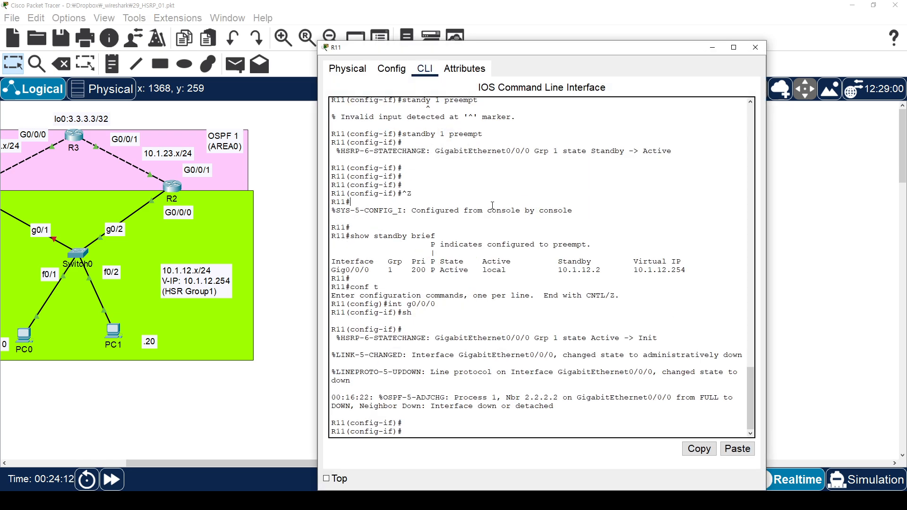
{"action": "type", "text": "no sh"}
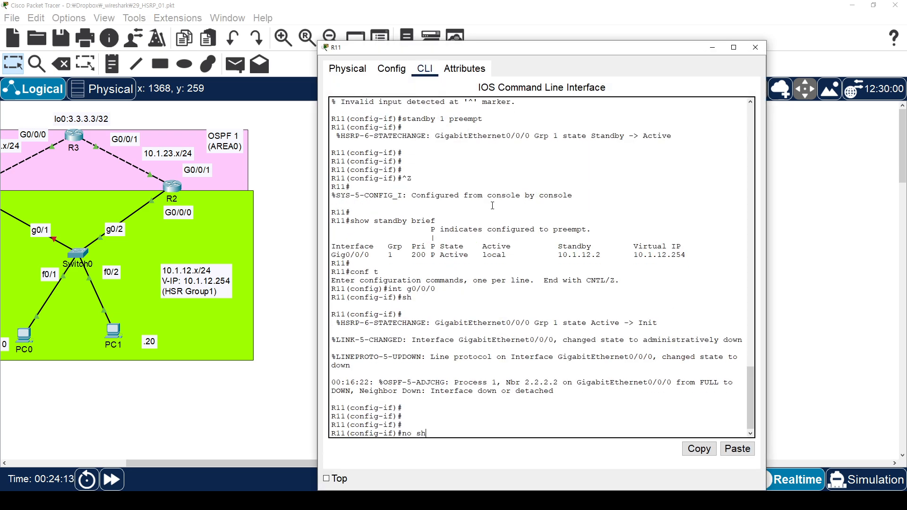
{"action": "key", "text": "Return"}
{"action": "left_click", "coordinate": [760, 48]}
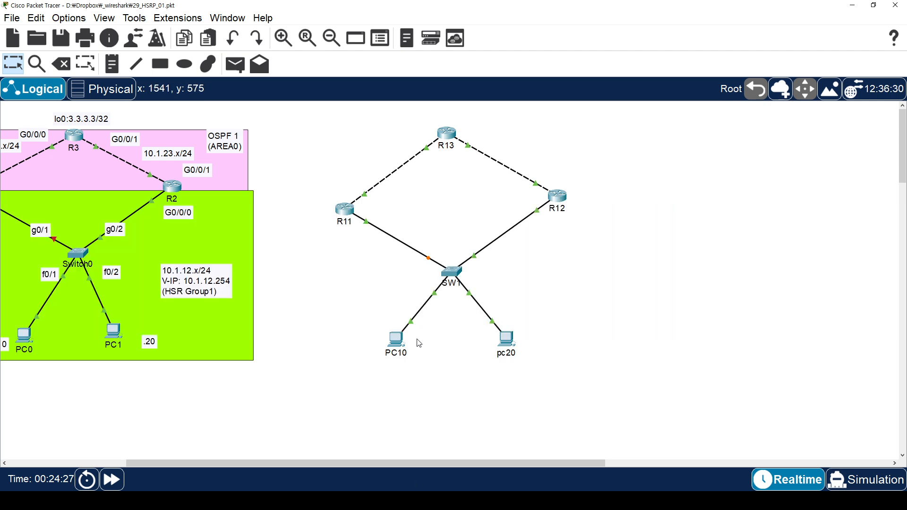
Reopen pc20's command prompt at a fresh prompt line.
{"action": "left_click", "coordinate": [510, 338]}
{"action": "key", "text": "Return"}
{"action": "key", "text": "Return"}
{"action": "key", "text": "Return"}
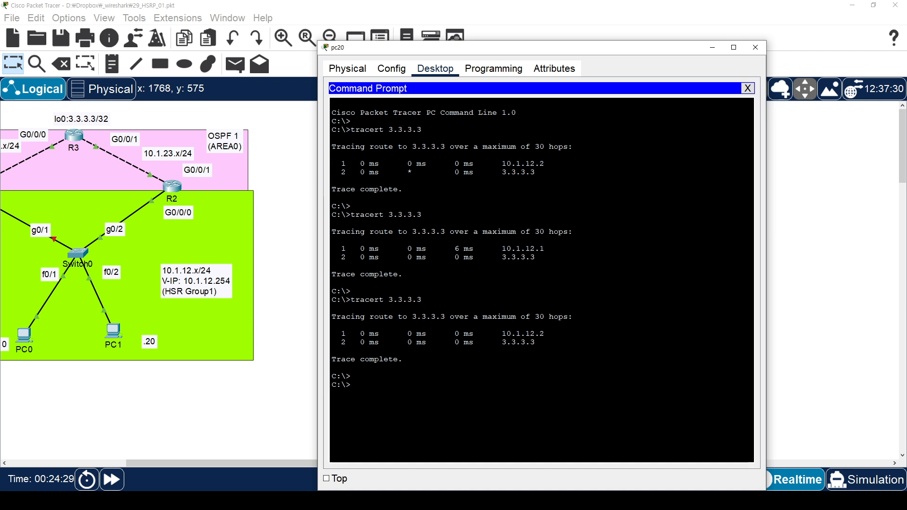
{"action": "type", "text": "ara -a"}
{"action": "key", "text": "Return"}
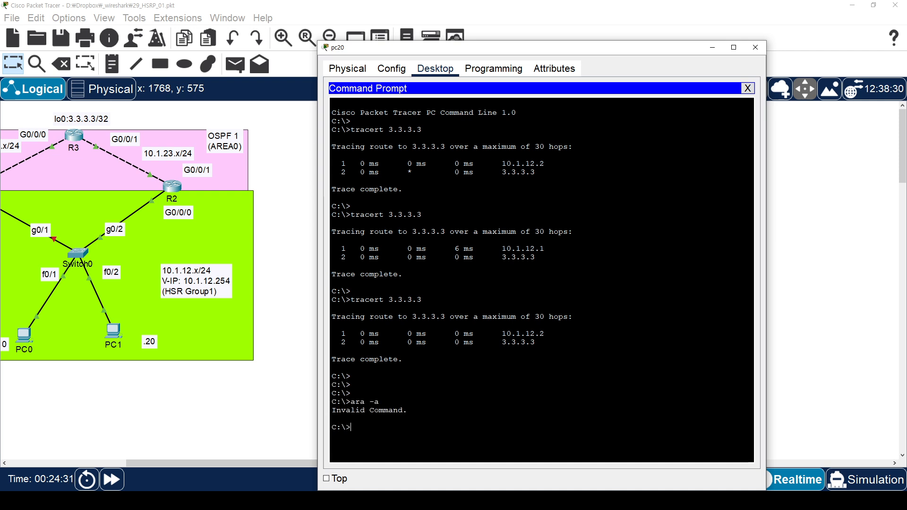
{"action": "type", "text": "ara"}
{"action": "key", "text": "Return"}
Display pc20's ARP table with arp -a and examine the physical address listed for 10.1.12.254.
{"action": "type", "text": "ar"}
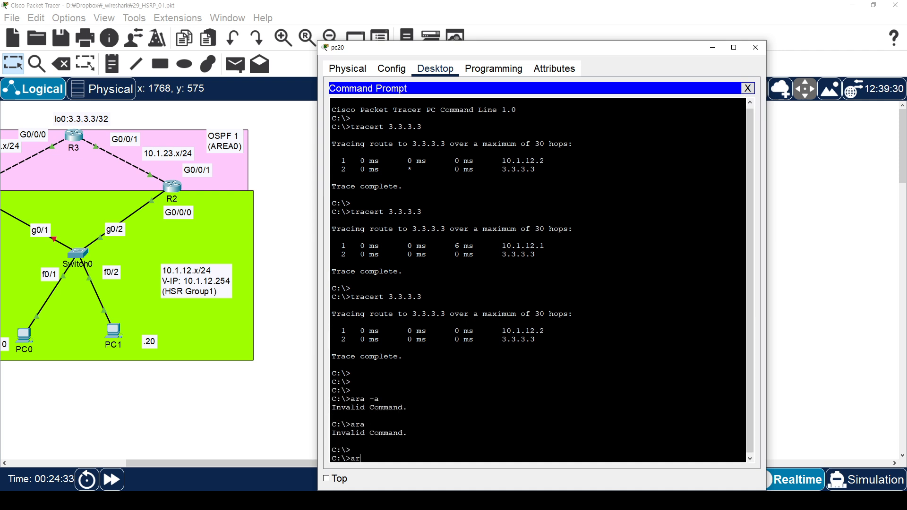
{"action": "type", "text": "p -a"}
{"action": "key", "text": "Return"}
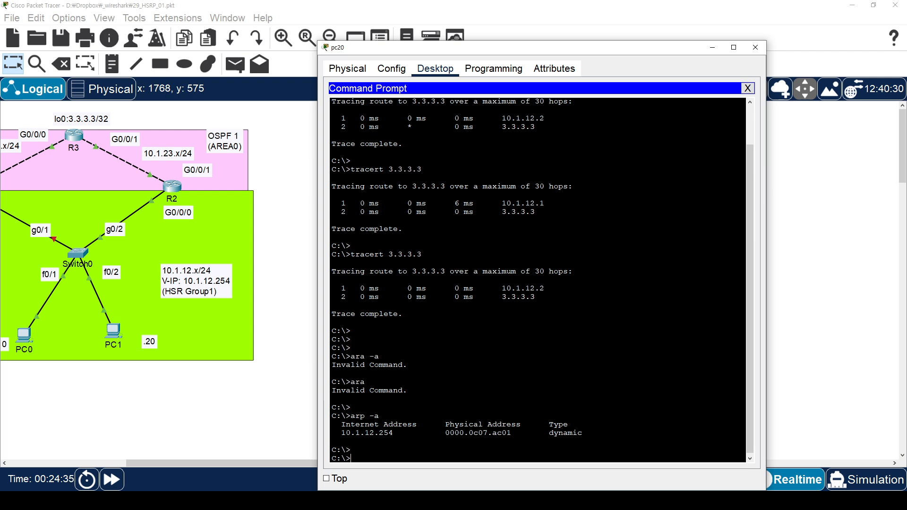
{"action": "left_click_drag", "start_coordinate": [350, 415], "coordinate": [582, 433]}
{"action": "left_click_drag", "start_coordinate": [402, 428], "coordinate": [343, 432]}
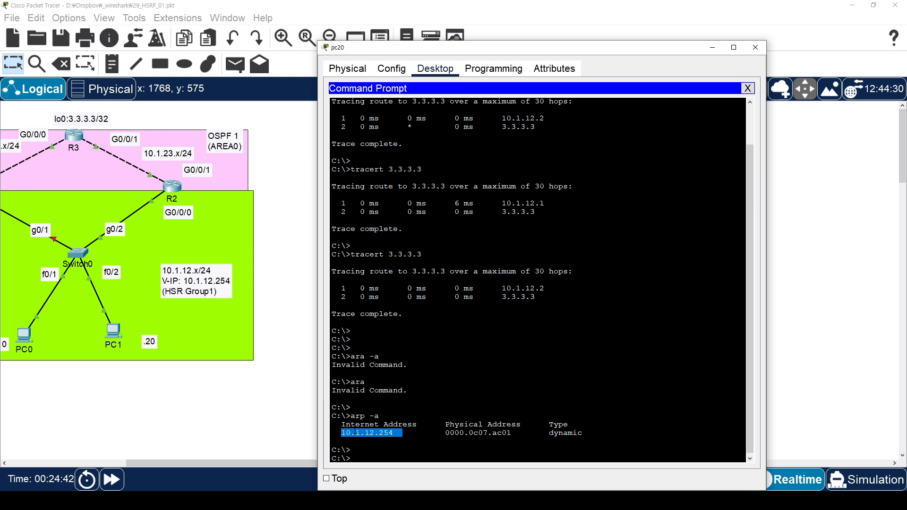
{"action": "left_click_drag", "start_coordinate": [450, 432], "coordinate": [520, 433]}
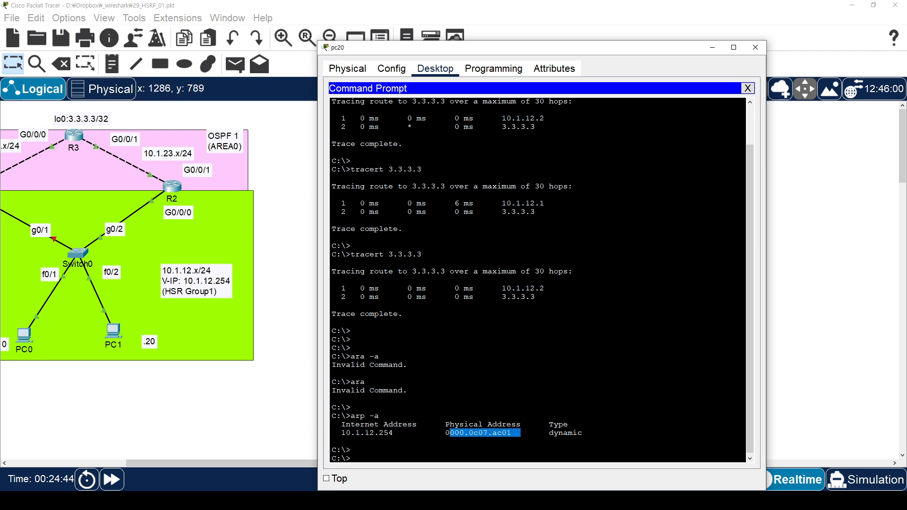
Highlight the physical address of 10.1.12.254 on pc20, close its window, and display PC10's ARP table with arp -a.
{"action": "left_click_drag", "start_coordinate": [450, 433], "coordinate": [511, 432]}
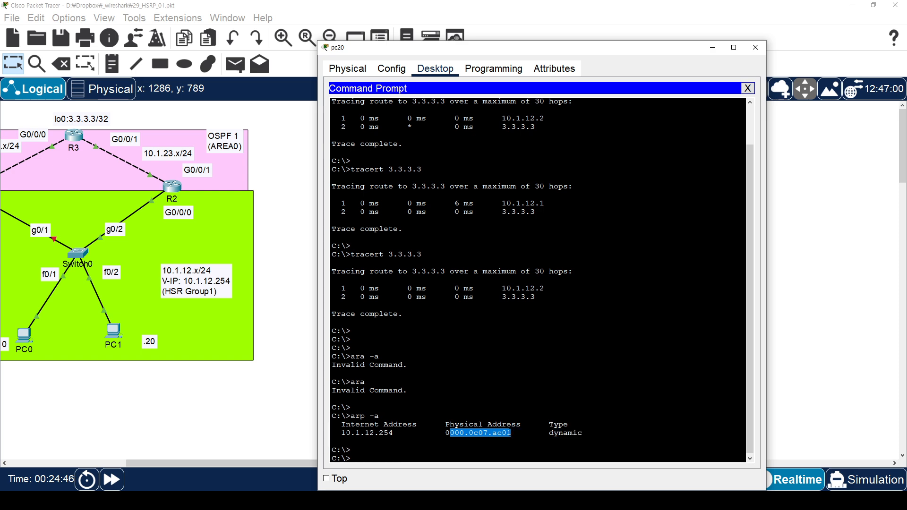
{"action": "left_click", "coordinate": [755, 47]}
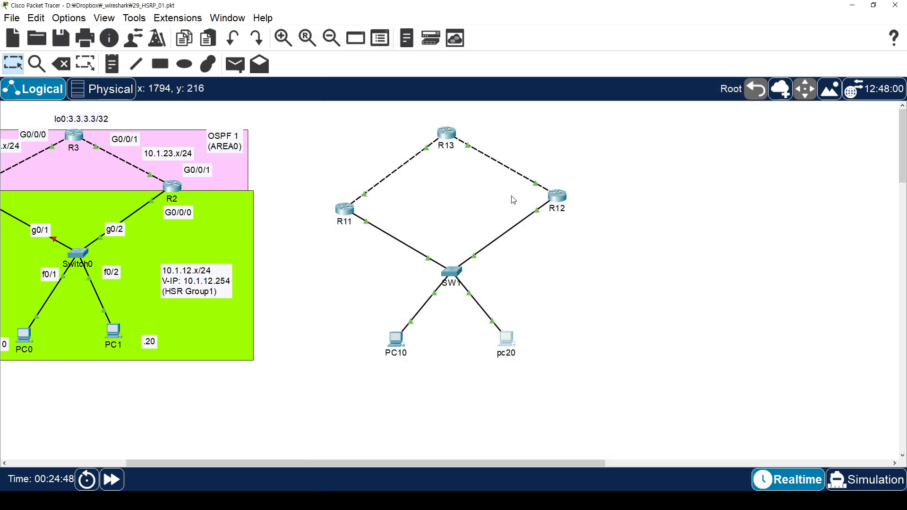
{"action": "left_click", "coordinate": [395, 337]}
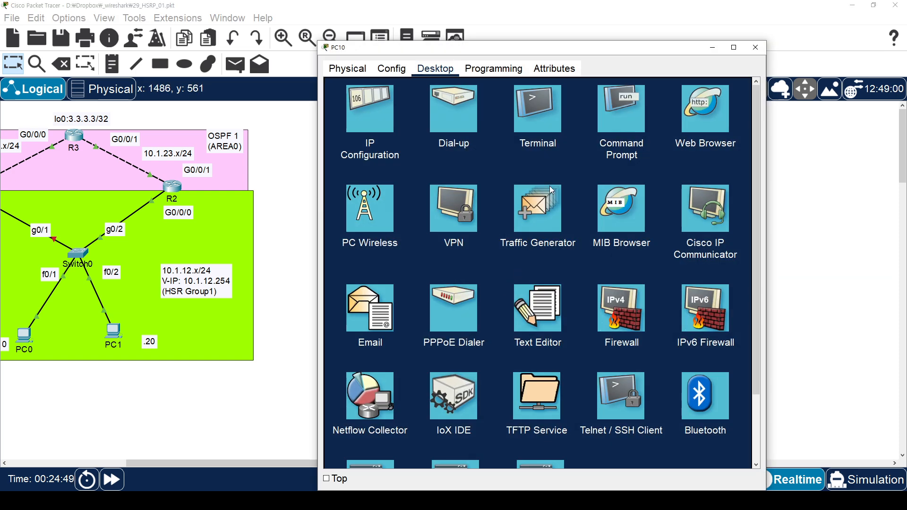
{"action": "left_click", "coordinate": [622, 160]}
{"action": "type", "text": "ar"}
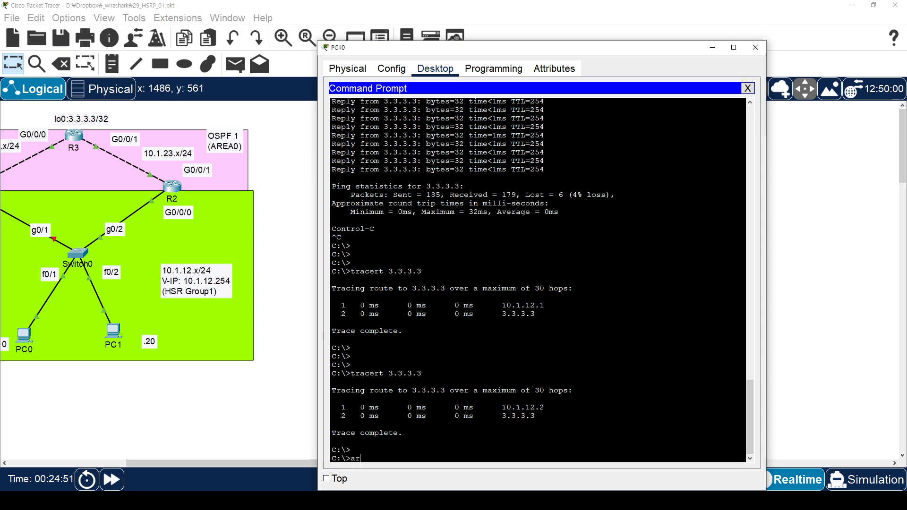
{"action": "type", "text": "p -a"}
{"action": "key", "text": "Return"}
{"action": "key", "text": "Return"}
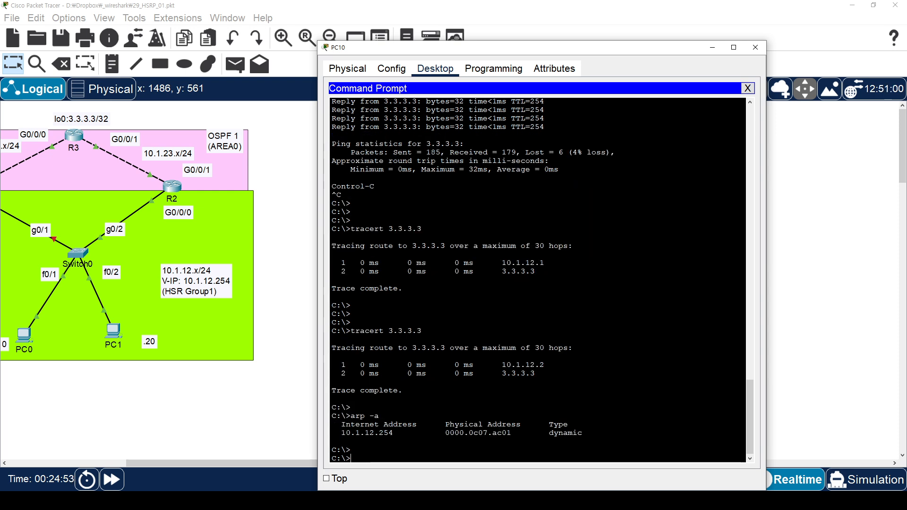
Clear PC10's ARP cache with arp -d and check the table with arp -a.
{"action": "type", "text": "arp -d"}
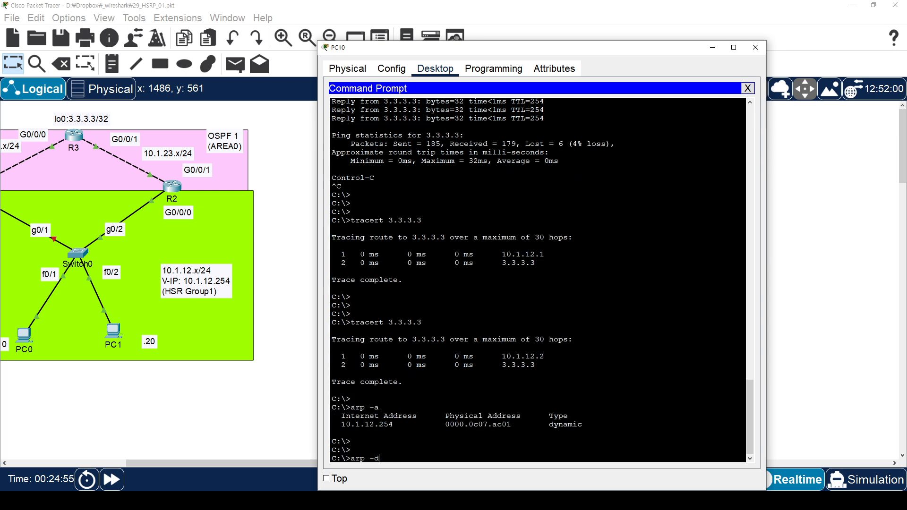
{"action": "key", "text": "Return"}
{"action": "key", "text": "Return"}
{"action": "key", "text": "Return"}
{"action": "type", "text": "arp -a"}
{"action": "key", "text": "Return"}
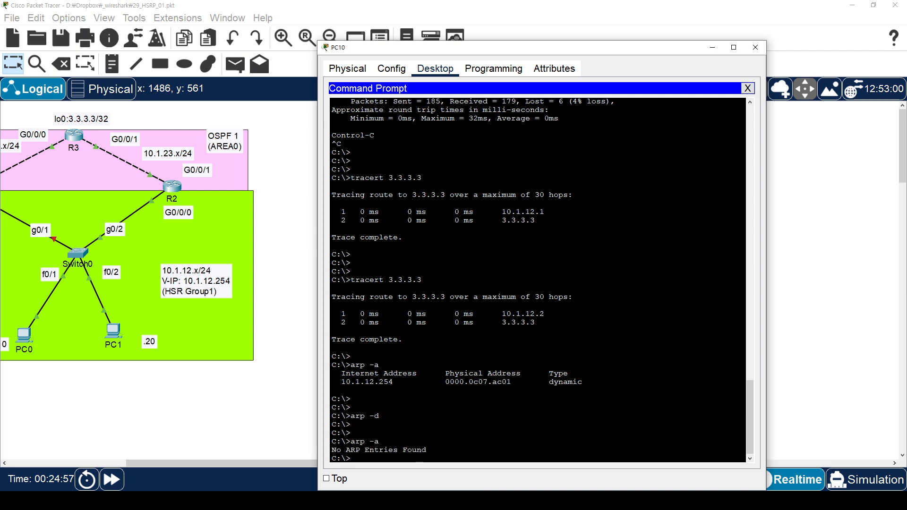
Rerun tracert 3.3.3.3 on PC10 with the ARP cache cleared.
{"action": "key", "text": "Return"}
{"action": "key", "text": "Return"}
{"action": "key", "text": "Return"}
{"action": "type", "text": "arp -d"}
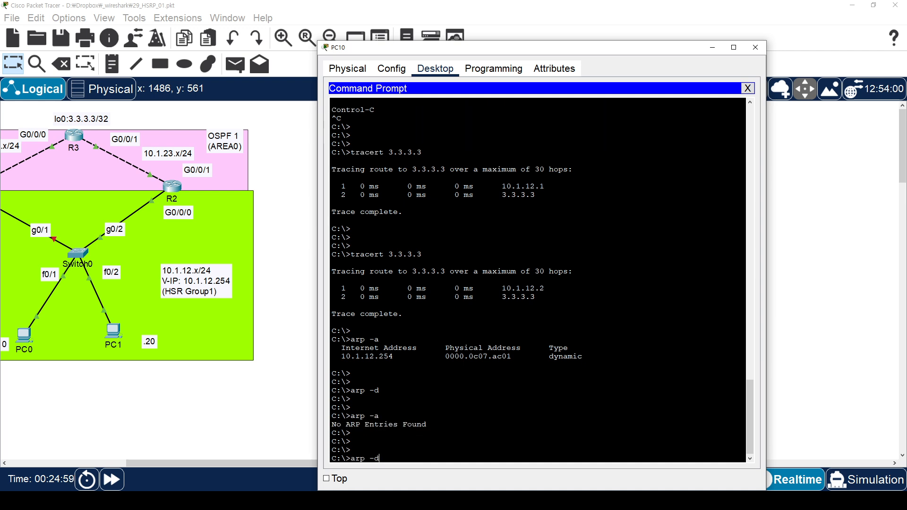
{"action": "key", "text": "Up"}
{"action": "key", "text": "Return"}
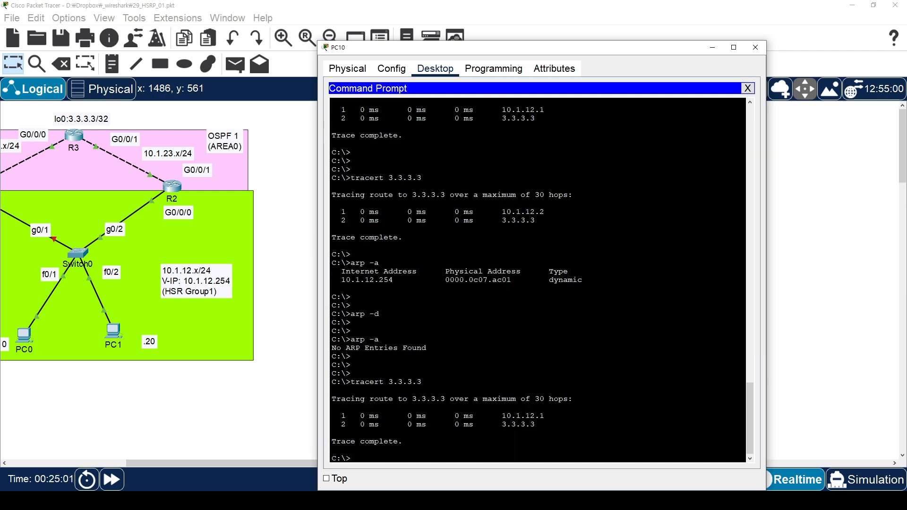
Display PC10's ARP table again with arp -a to check the entry for 10.1.12.254, and close PC10's window.
{"action": "type", "text": "arp -a"}
{"action": "key", "text": "Return"}
{"action": "key", "text": "Return"}
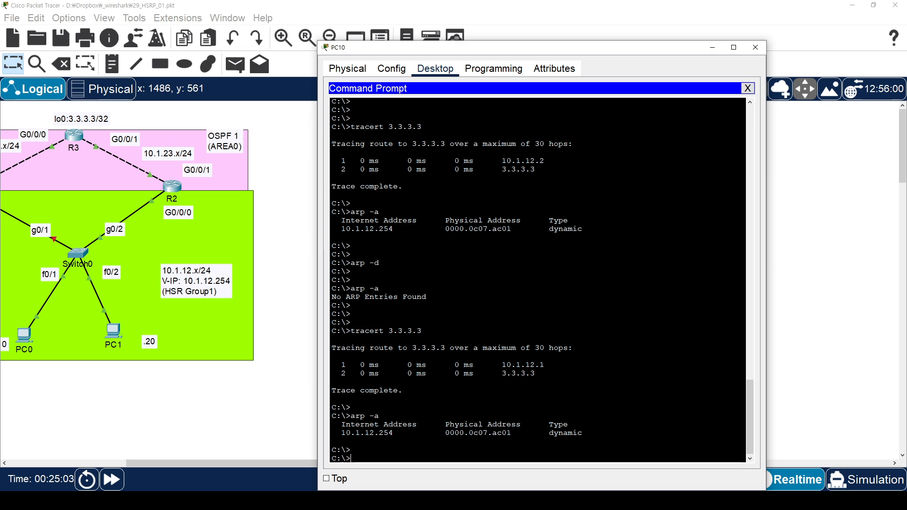
{"action": "left_click", "coordinate": [748, 89]}
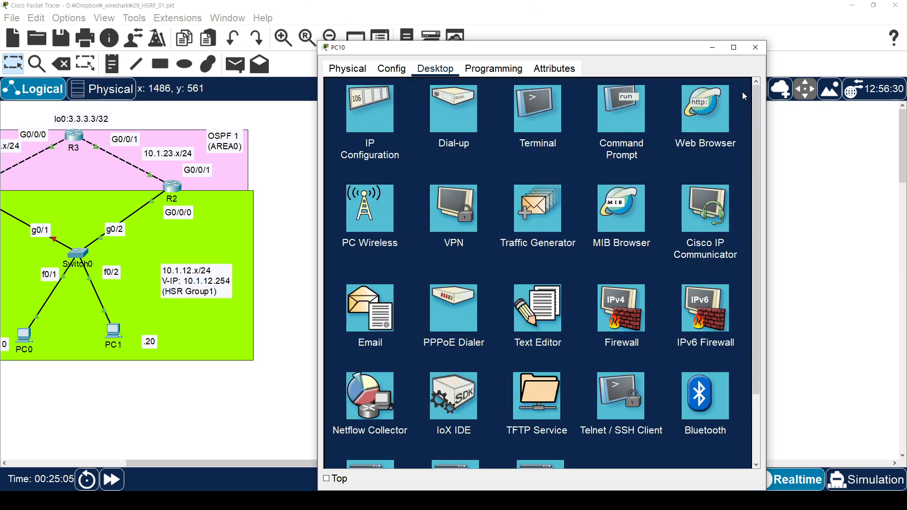
{"action": "left_click", "coordinate": [756, 47]}
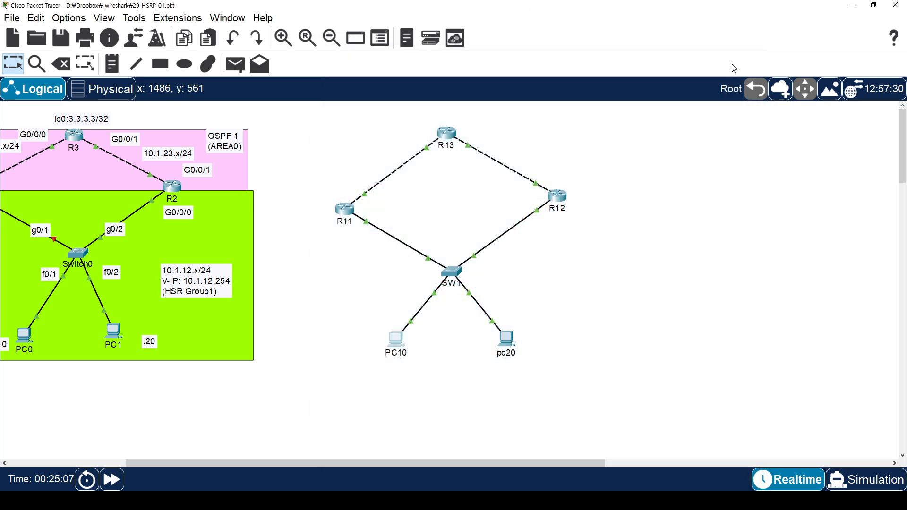